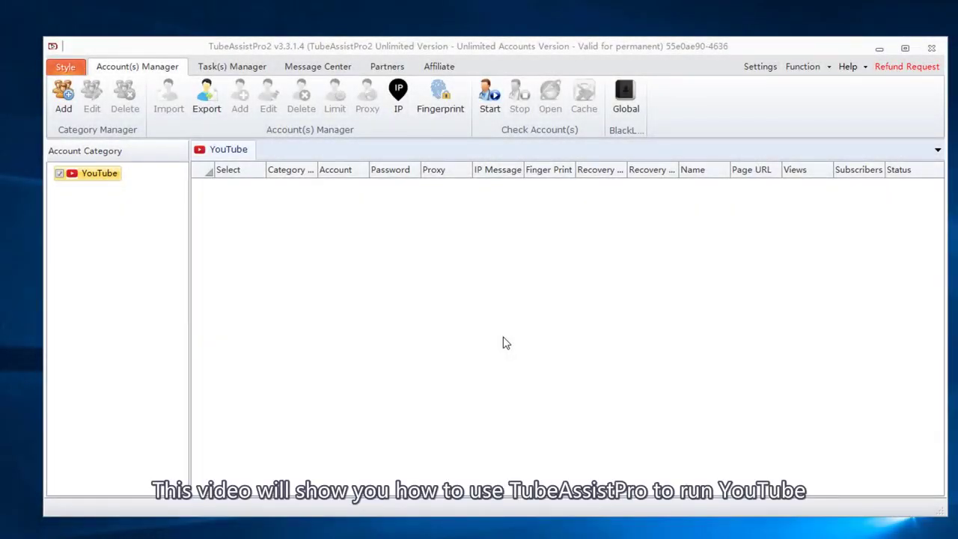
# Step: Return to the account list, add a 'youtube account' category under YouTube, and tick it
pyautogui.click(147, 40)
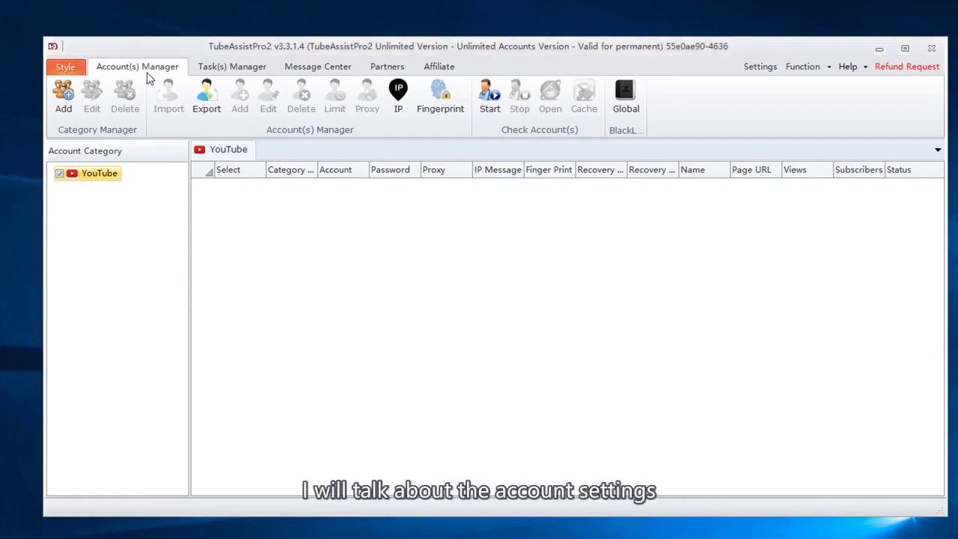
pyautogui.click(233, 72)
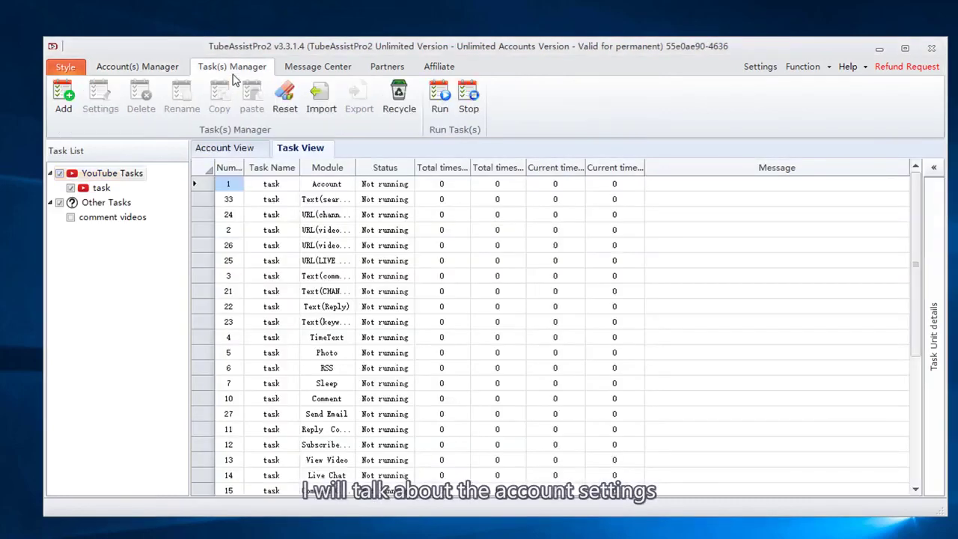
pyautogui.click(174, 72)
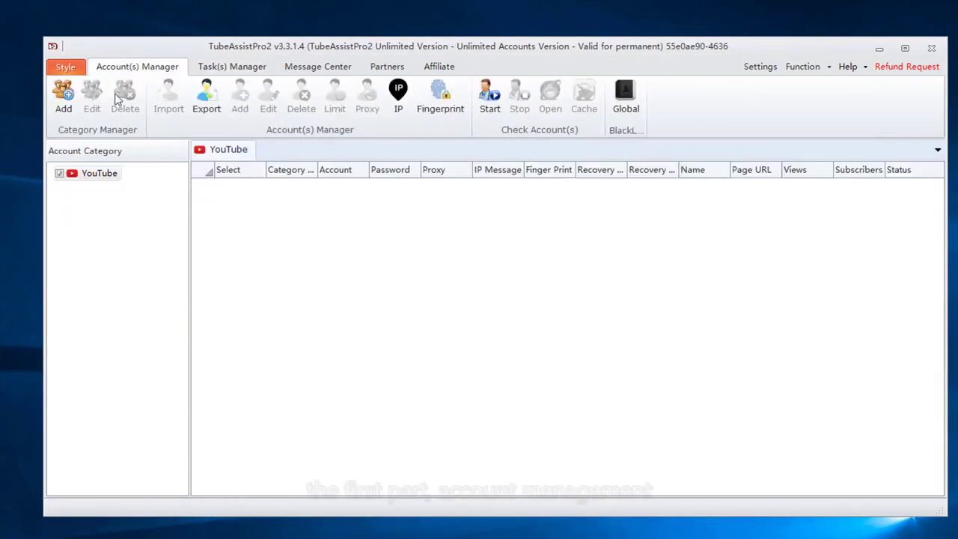
pyautogui.click(65, 101)
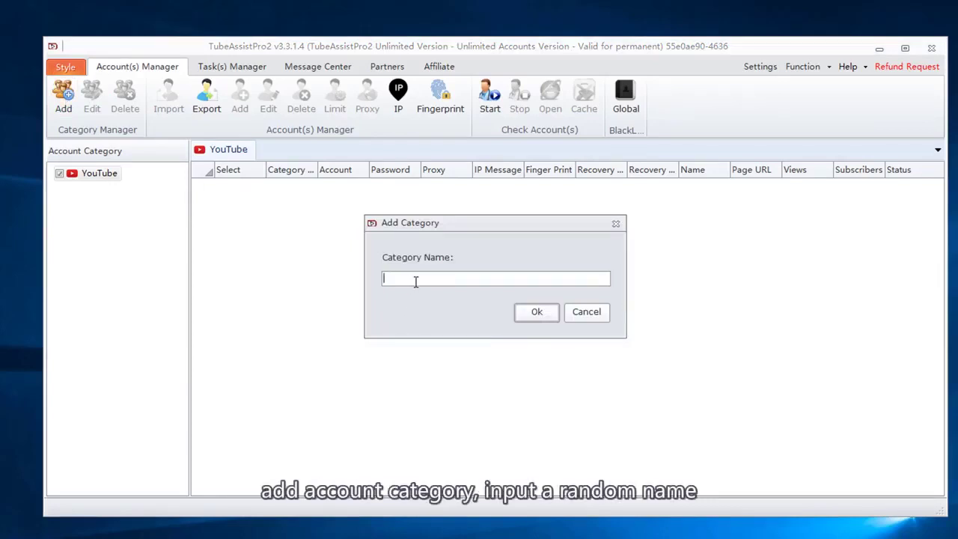
pyautogui.write('youtube account')
pyautogui.click(525, 313)
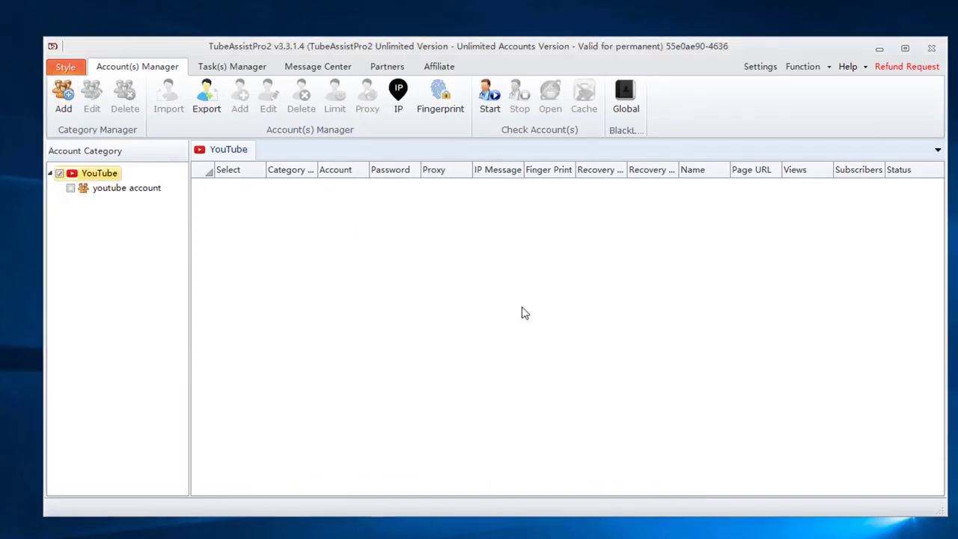
pyautogui.click(70, 190)
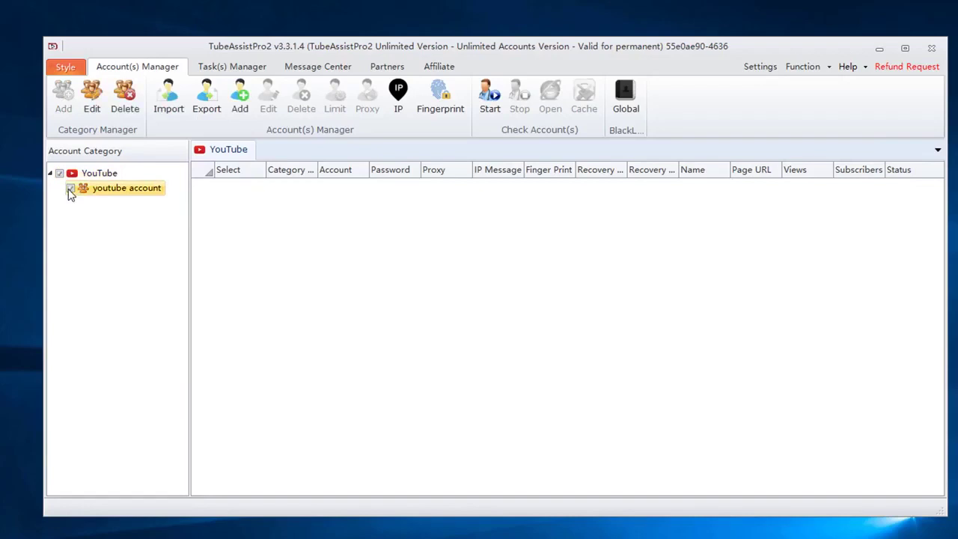
# Step: Open the single-account form and cancel it without adding an account
pyautogui.click(240, 97)
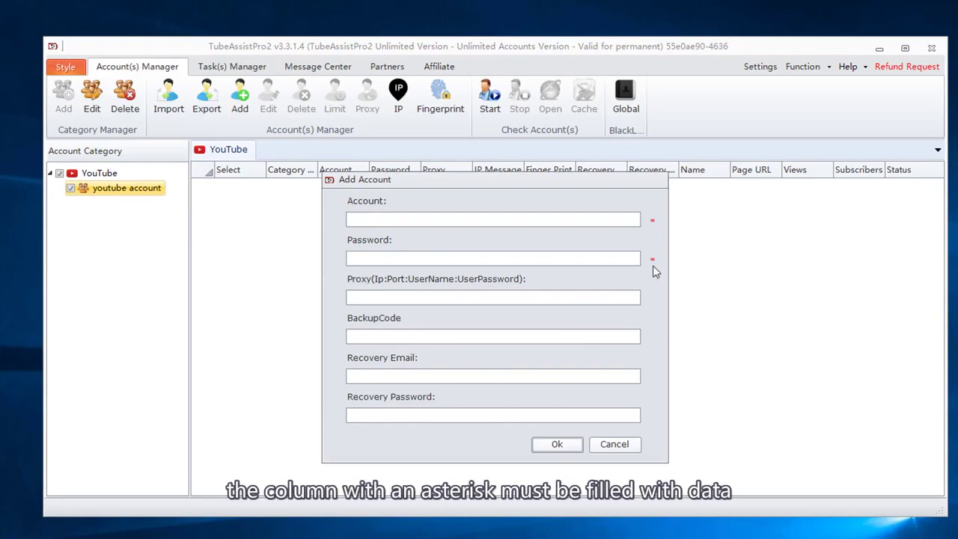
pyautogui.click(614, 444)
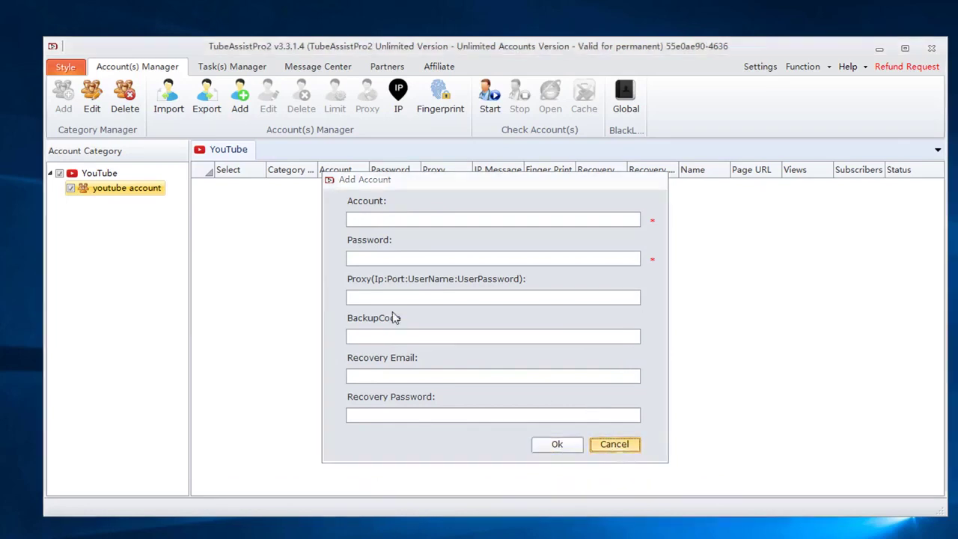
# Step: Import youtube accounts.txt from the Desktop as Normal-type accounts using the Text File (*.txt) filter
pyautogui.click(168, 98)
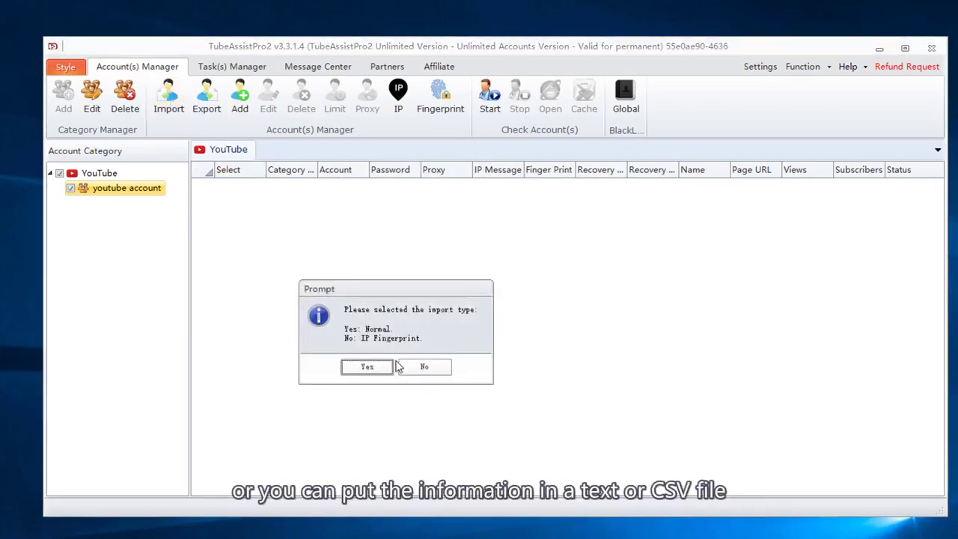
pyautogui.click(367, 367)
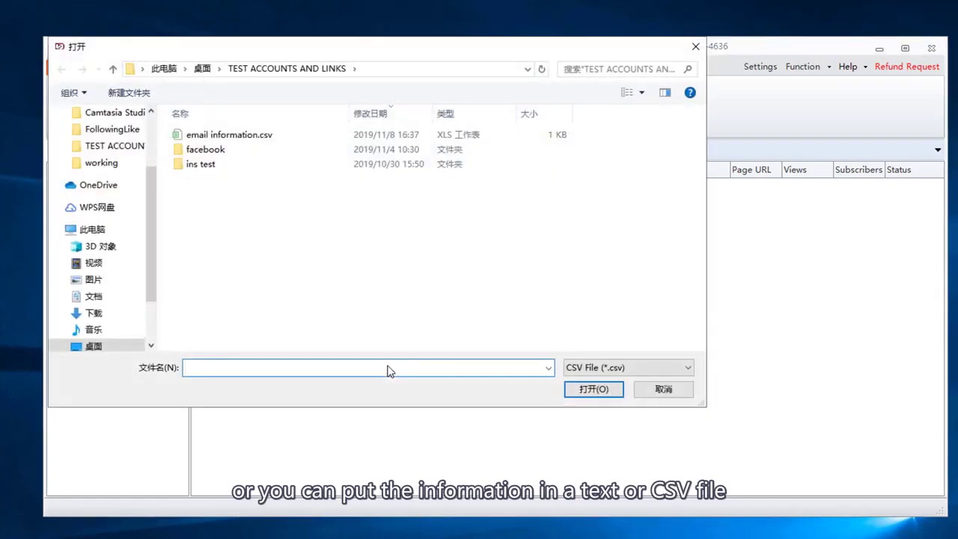
pyautogui.click(626, 367)
pyautogui.click(595, 393)
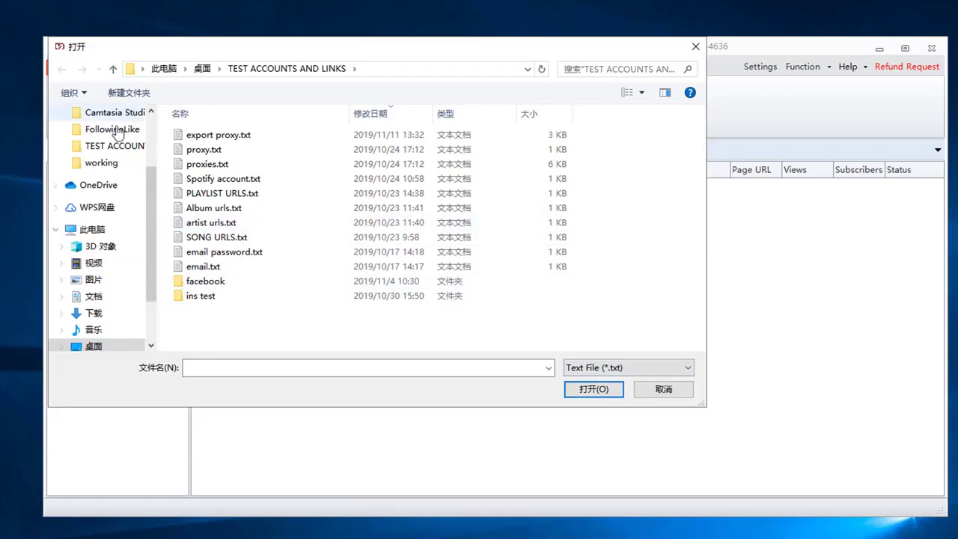
pyautogui.scroll(3, 120, 134)
pyautogui.press('BackSpace')
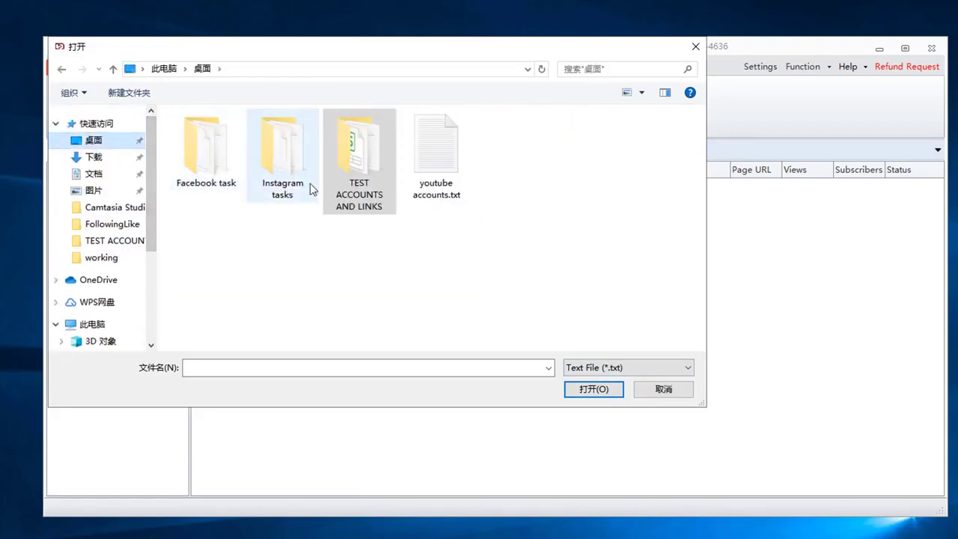
pyautogui.click(442, 187)
pyautogui.click(592, 389)
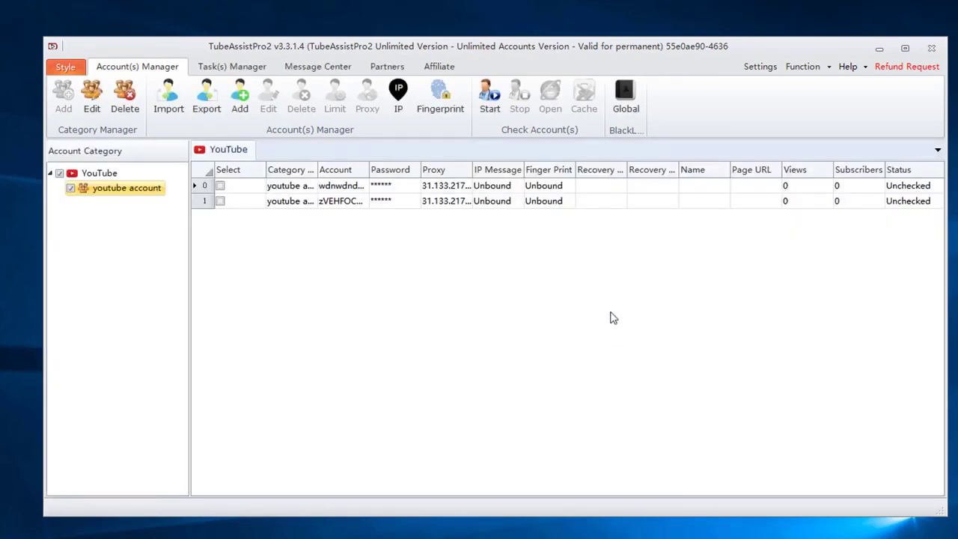
# Step: Select the first and second imported account rows
pyautogui.click(455, 187)
pyautogui.click(446, 201)
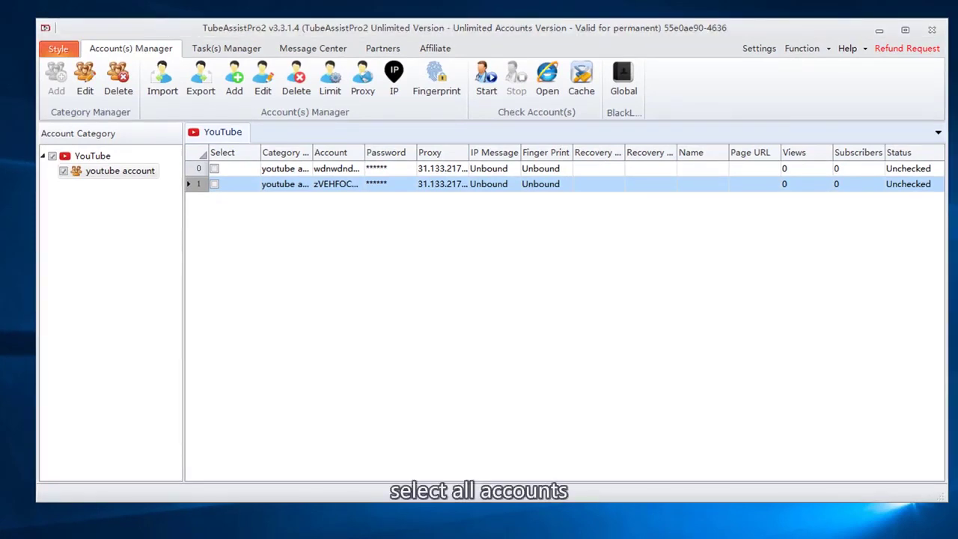
# Step: Select all accounts, open Bind Proxy, and clear up all their existing proxies
pyautogui.click(197, 153)
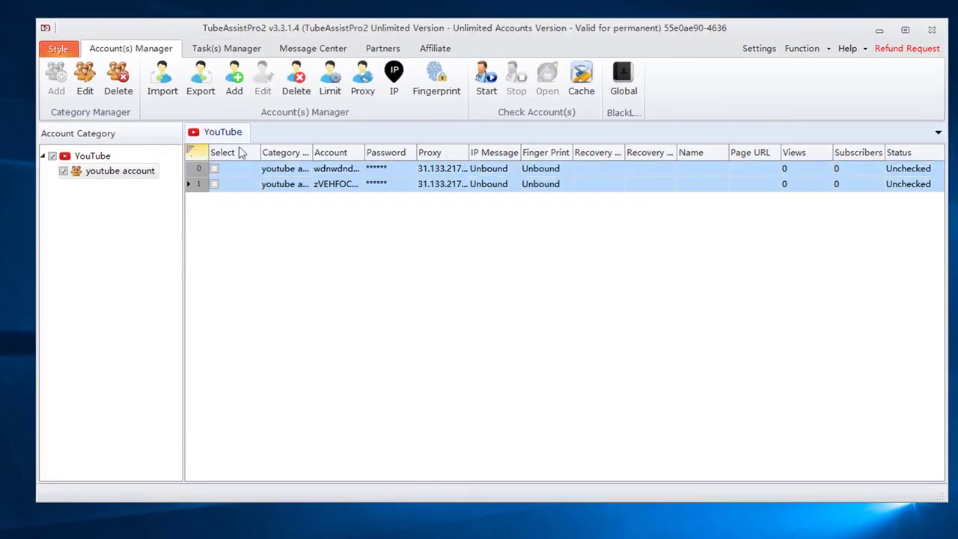
pyautogui.click(362, 83)
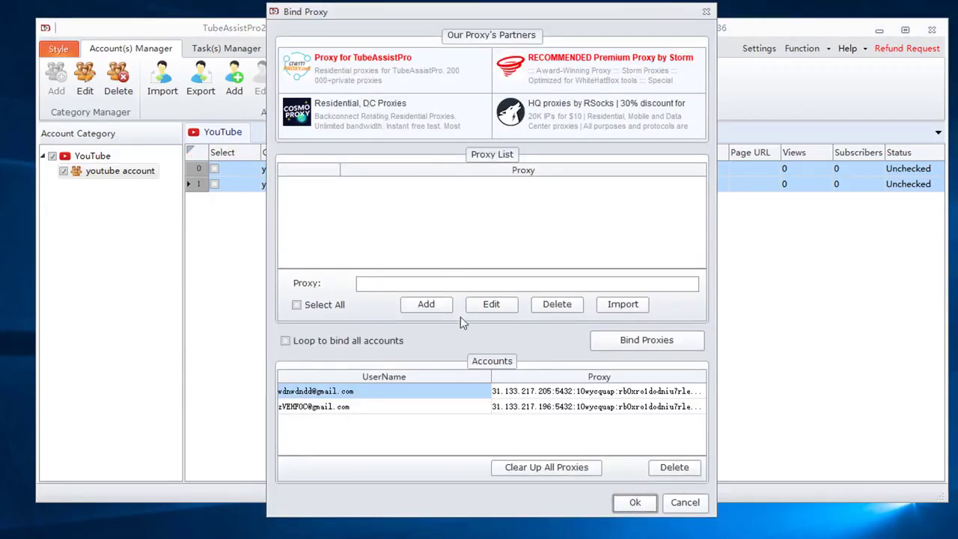
pyautogui.click(575, 471)
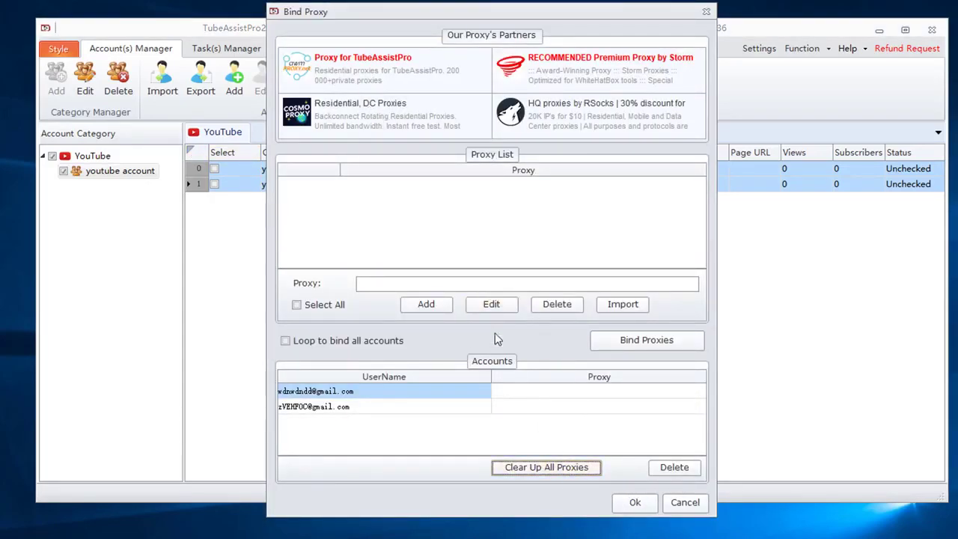
pyautogui.click(441, 281)
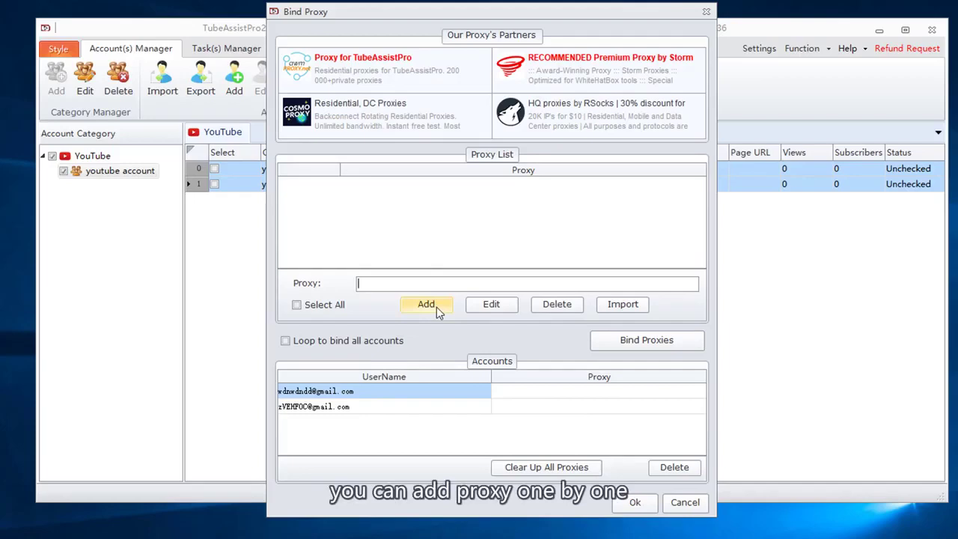
pyautogui.click(618, 310)
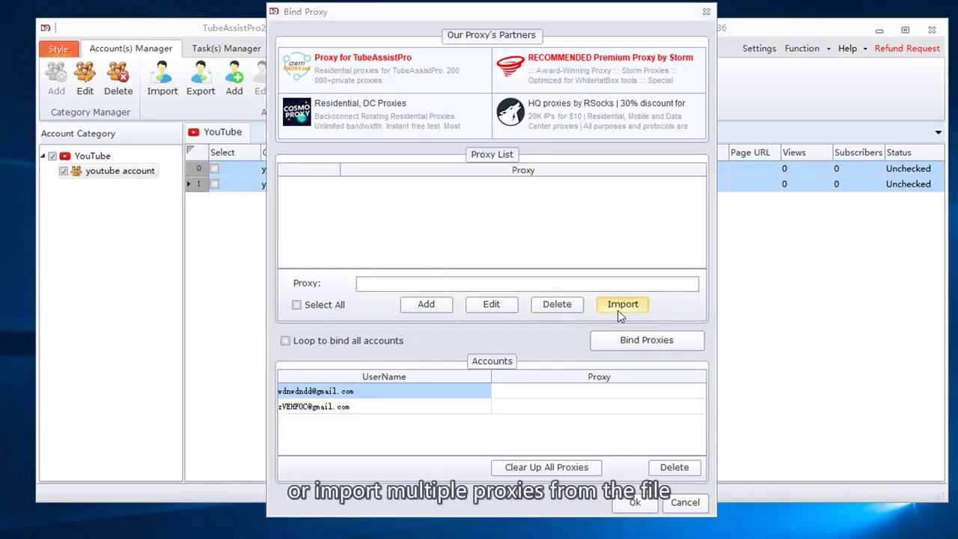
# Step: Load proxies from export proxy.txt in TEST ACCOUNTS AND LINKS and pick 31.133.217.196
pyautogui.click(799, 355)
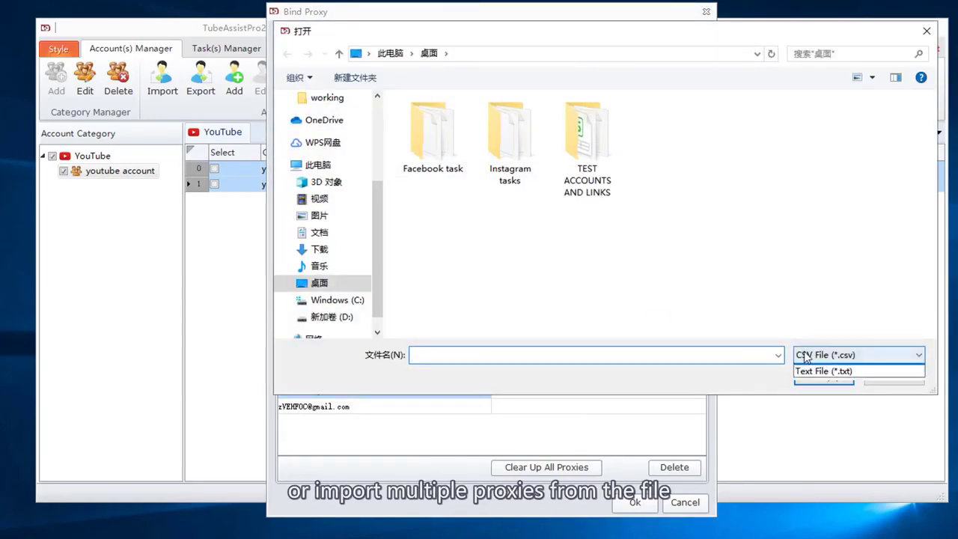
pyautogui.click(819, 381)
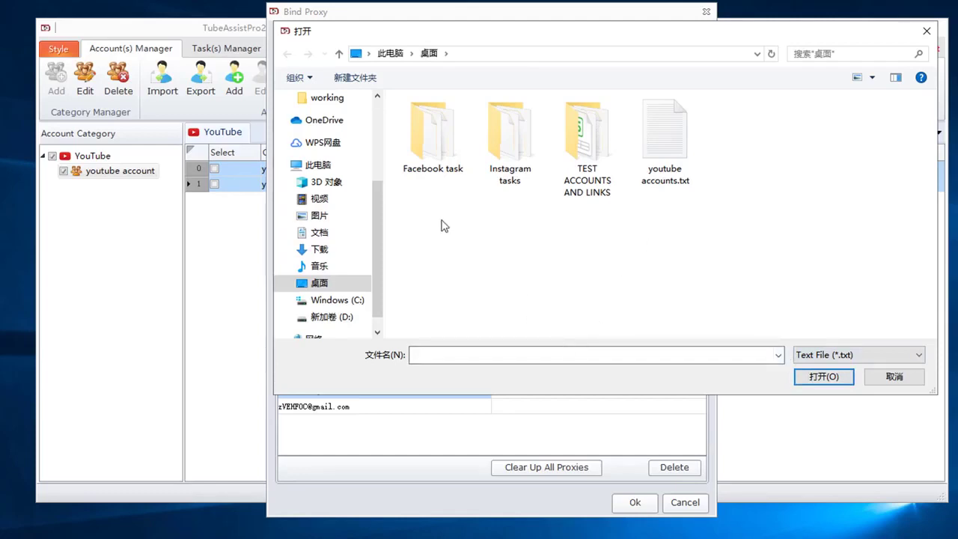
pyautogui.doubleClick(582, 167)
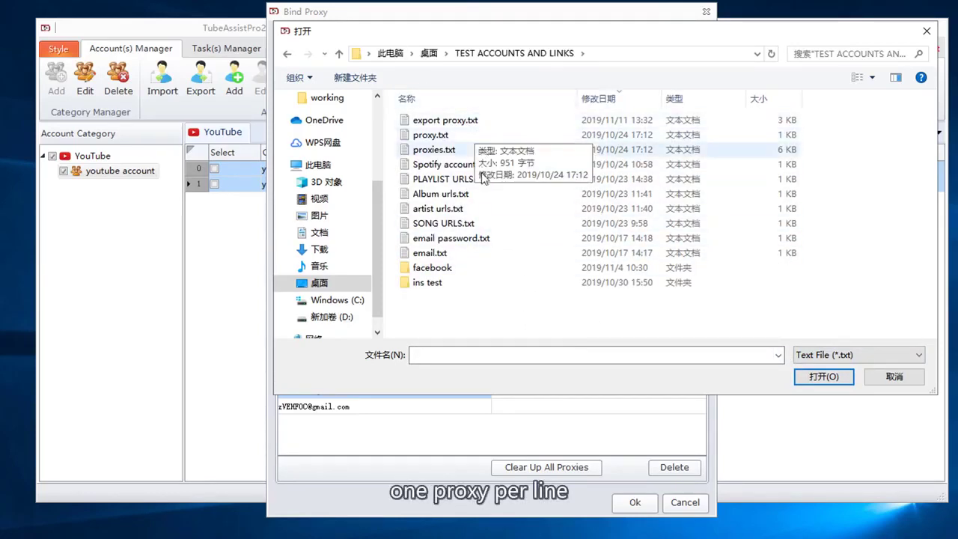
pyautogui.click(470, 121)
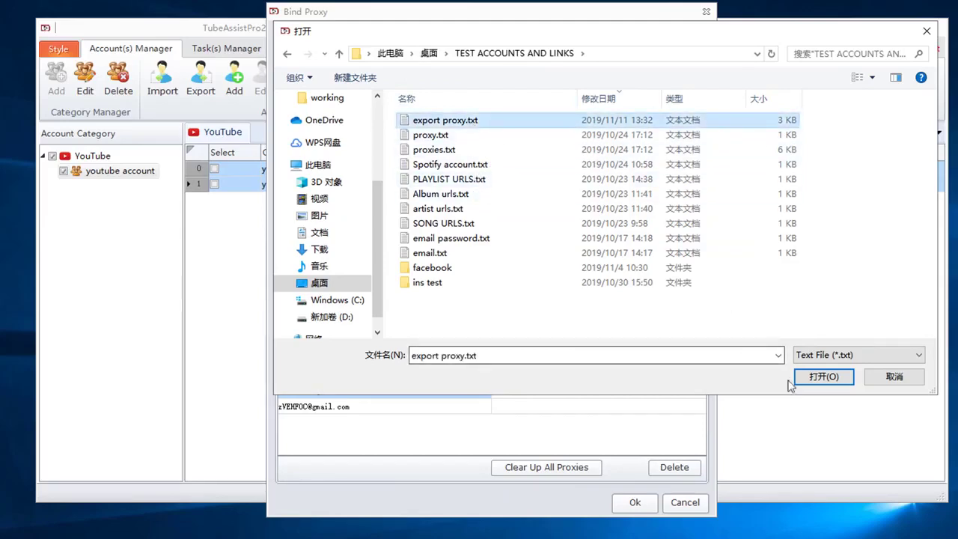
pyautogui.click(823, 377)
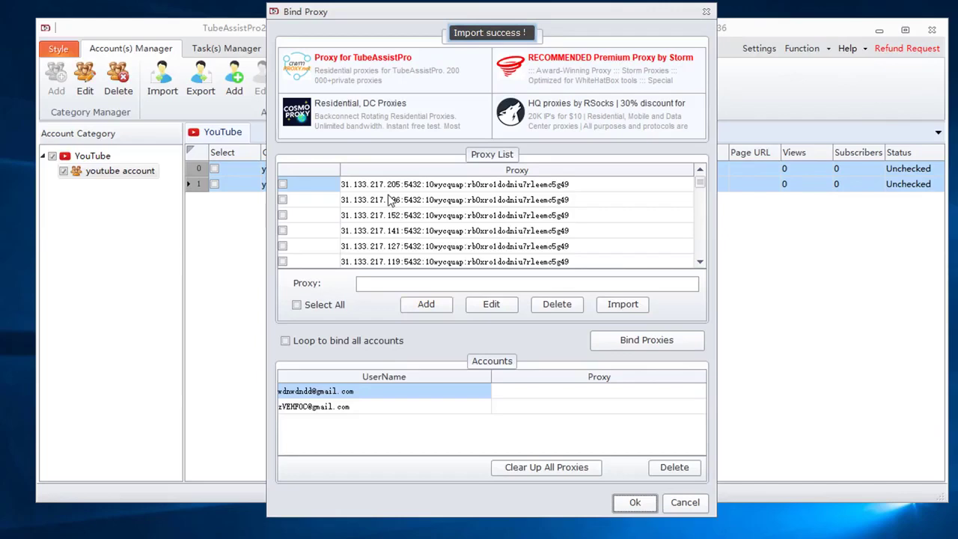
pyautogui.click(390, 200)
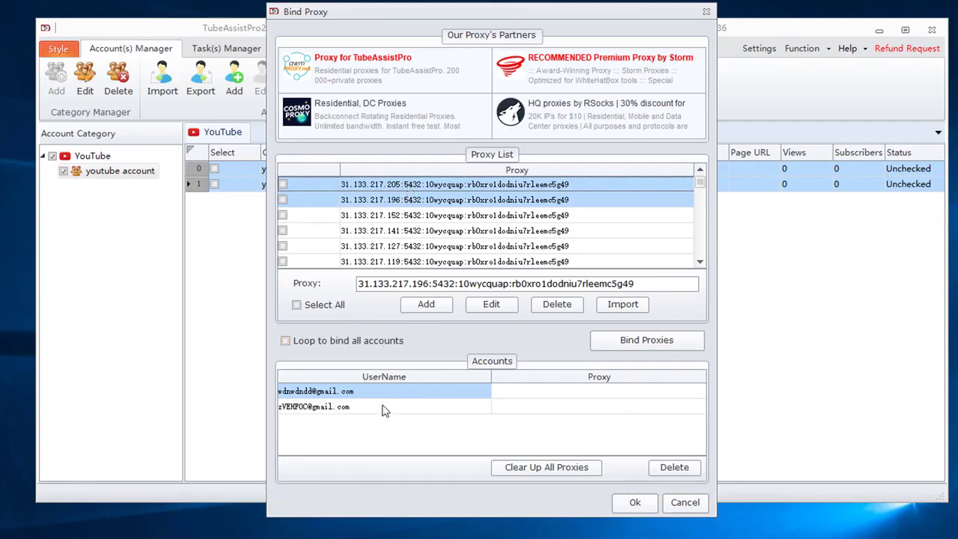
# Step: Bind both accounts to proxies 31.133.217.205 and 31.133.217.196 and confirm
pyautogui.moveTo(462, 404); pyautogui.dragTo(524, 391)
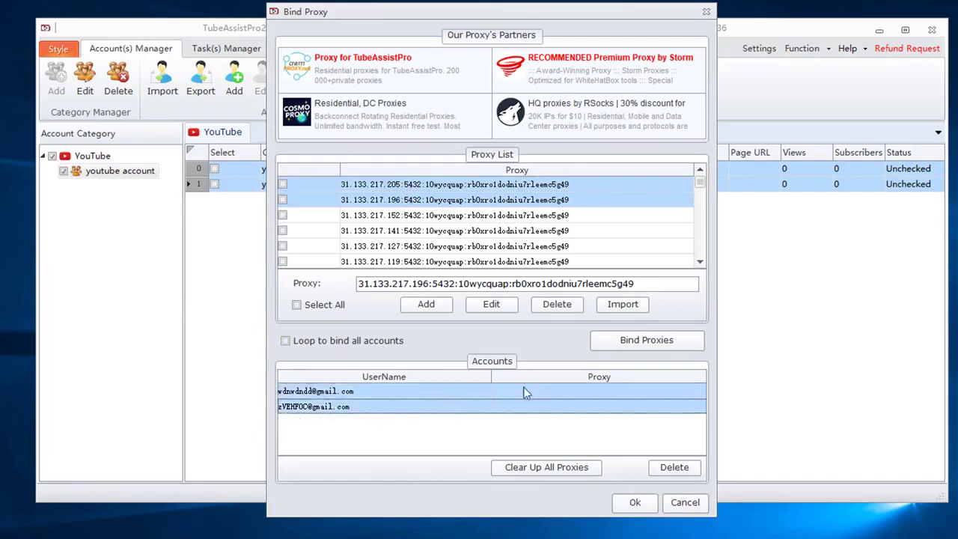
pyautogui.click(653, 342)
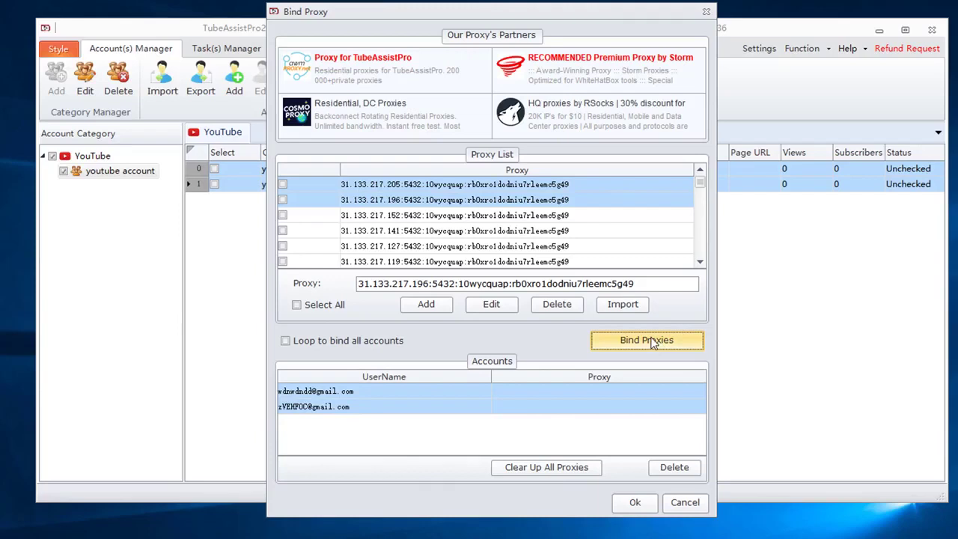
pyautogui.click(282, 200)
pyautogui.click(282, 184)
pyautogui.click(596, 346)
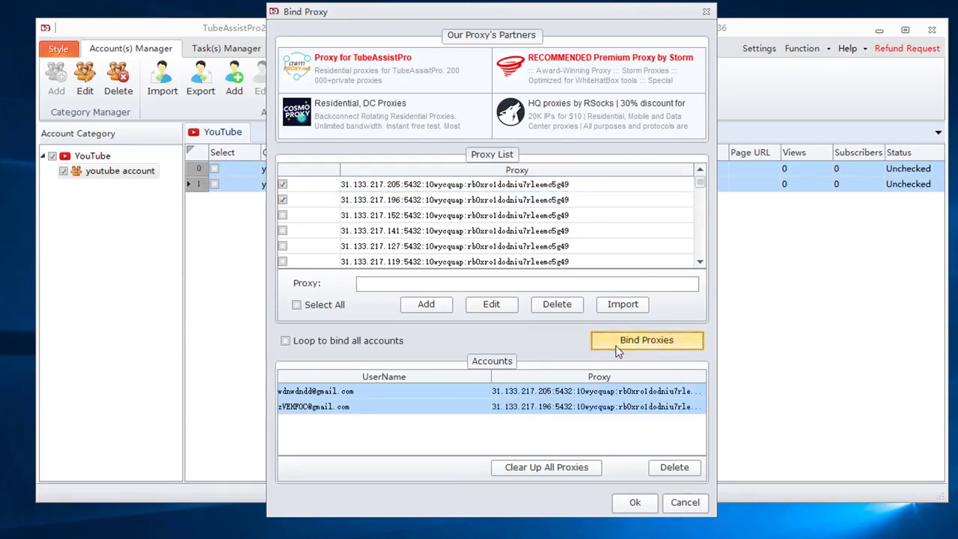
pyautogui.click(644, 509)
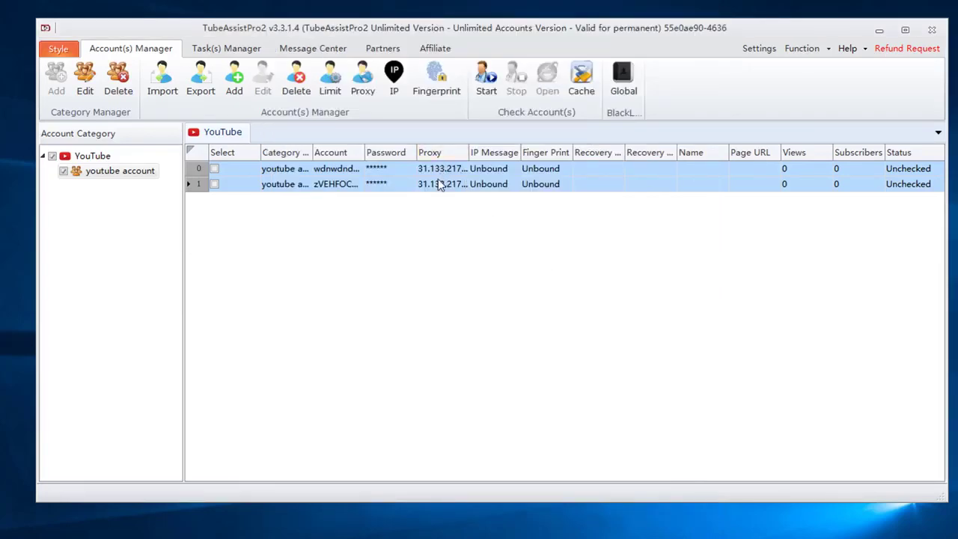
# Step: Lower the daily Comment max run limit from 9999 to 9992 and save the limits
pyautogui.click(335, 88)
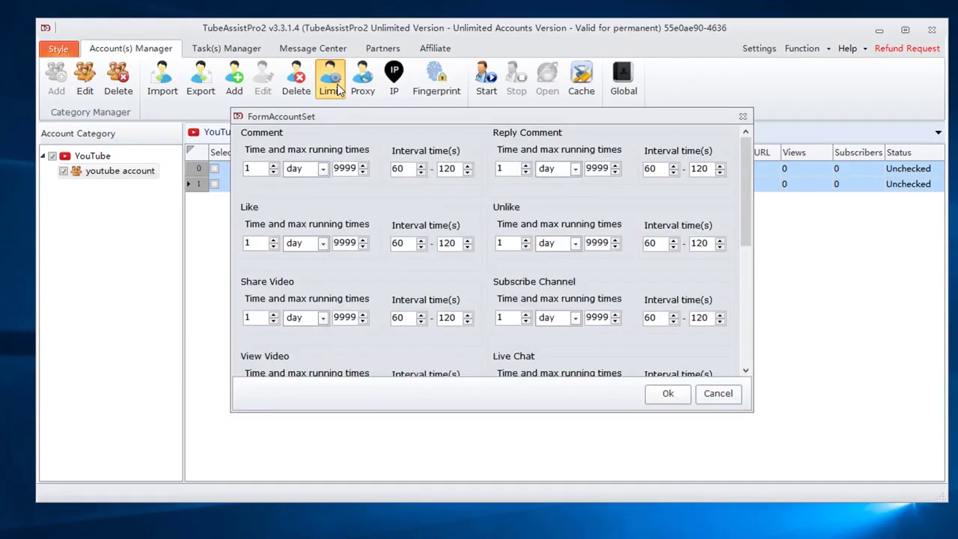
pyautogui.click(324, 169)
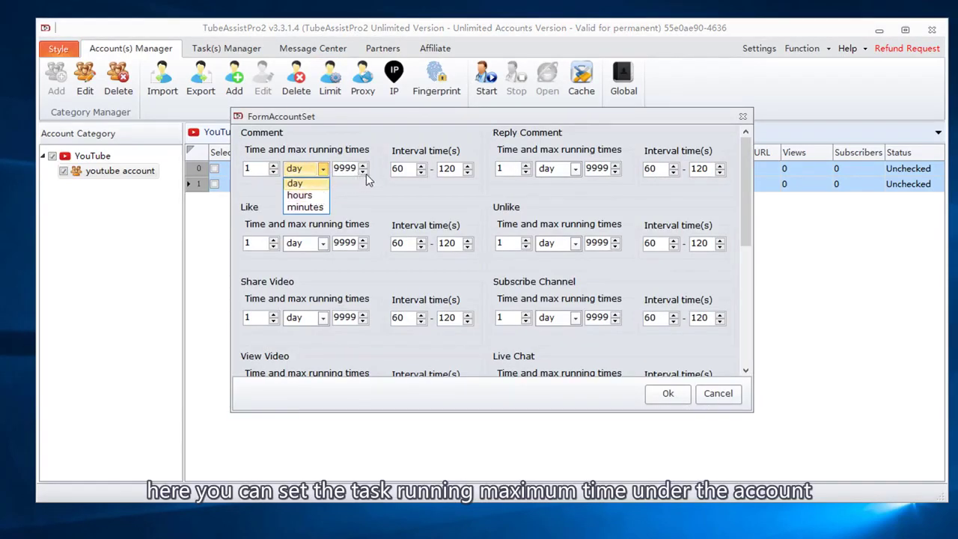
pyautogui.click(365, 172)
pyautogui.click(366, 173)
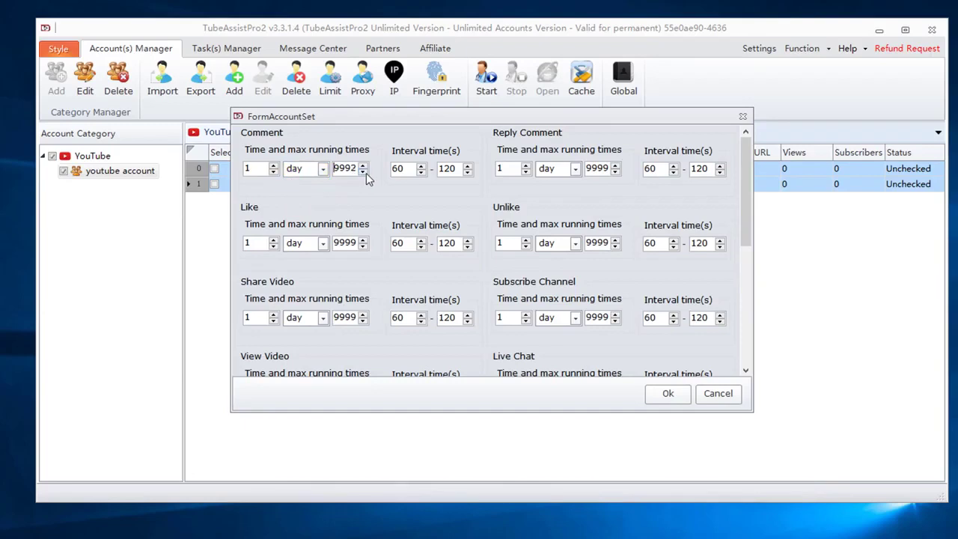
pyautogui.click(666, 393)
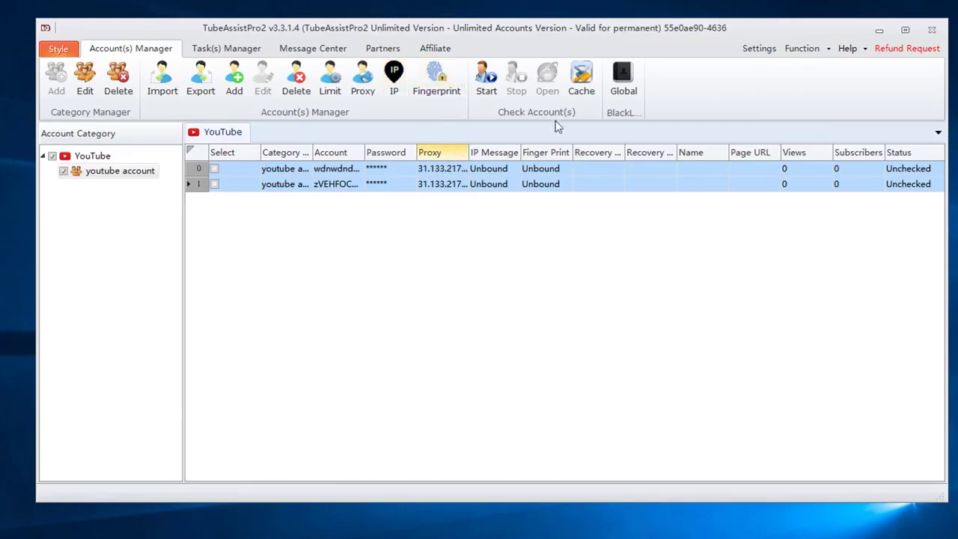
pyautogui.click(623, 80)
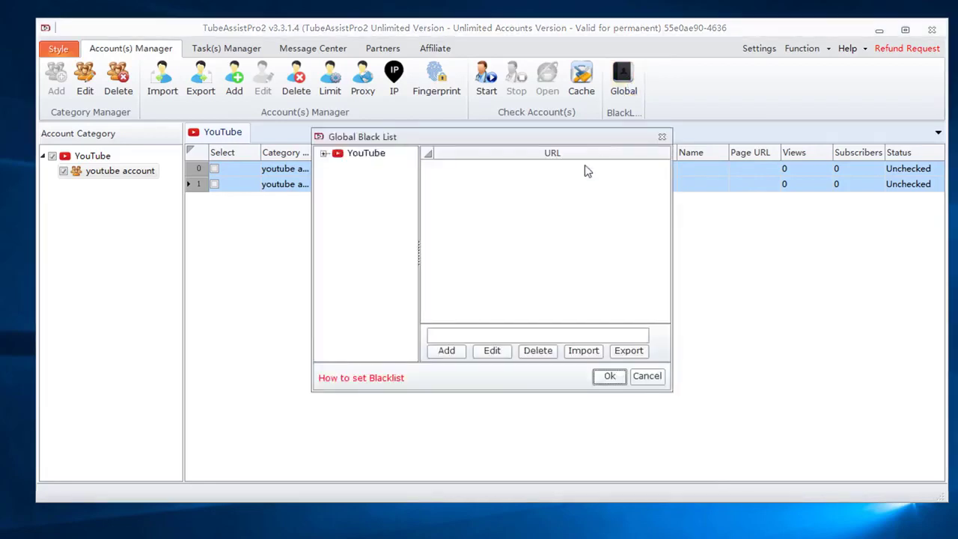
pyautogui.click(324, 153)
pyautogui.click(388, 167)
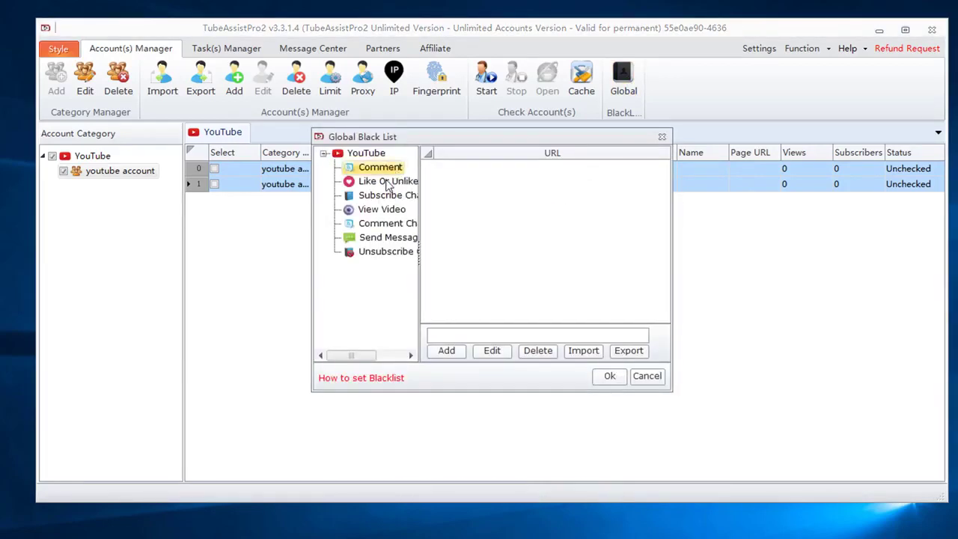
pyautogui.click(444, 334)
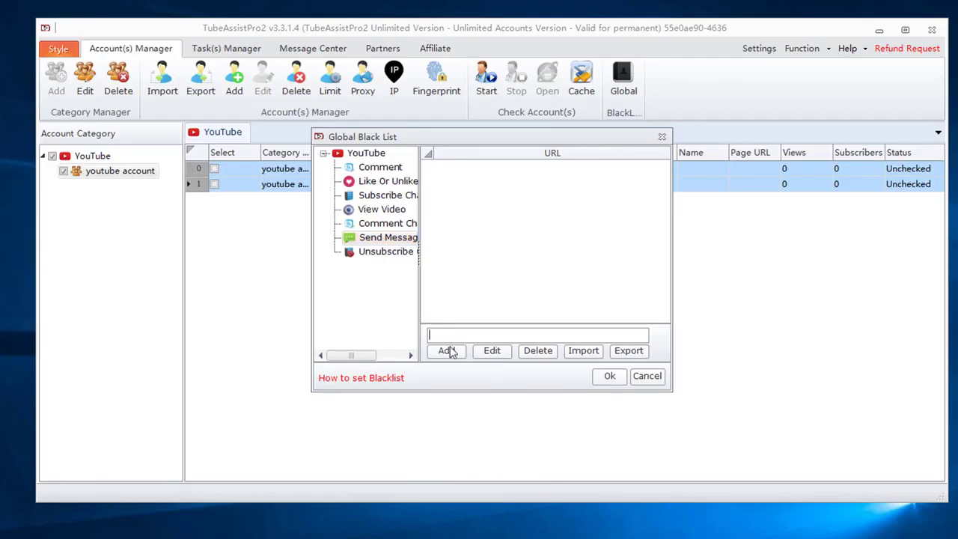
pyautogui.click(583, 350)
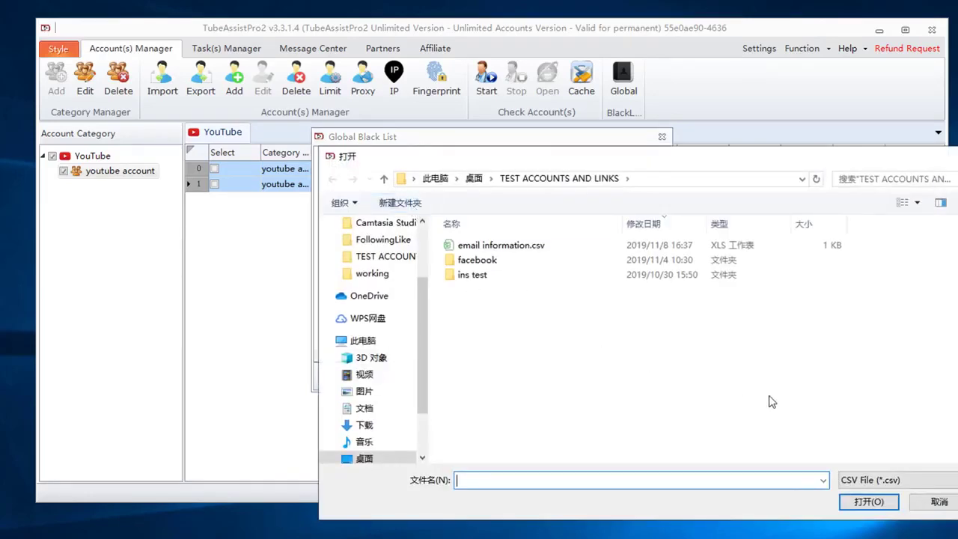
pyautogui.click(940, 501)
pyautogui.click(645, 376)
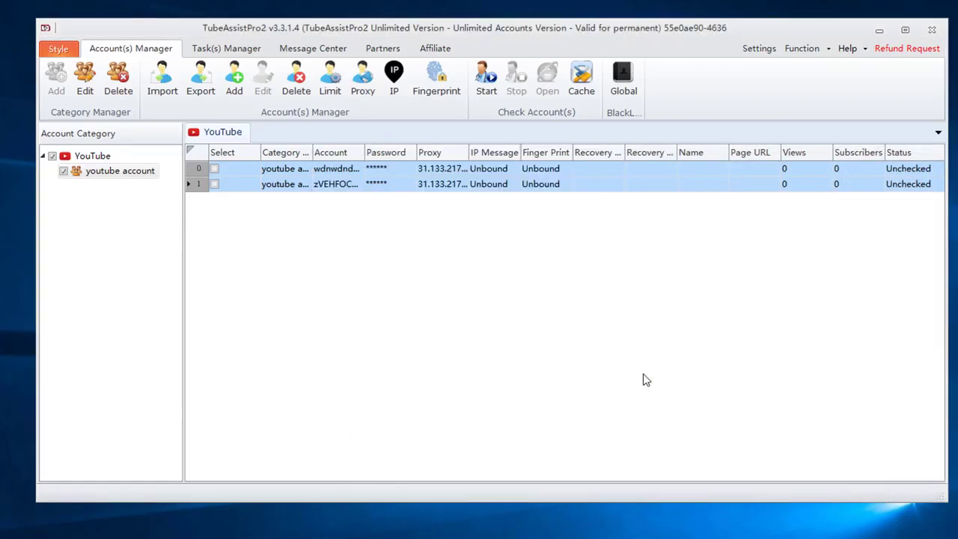
# Step: Set the task and module running threads to 7 each in Settings
pyautogui.click(751, 55)
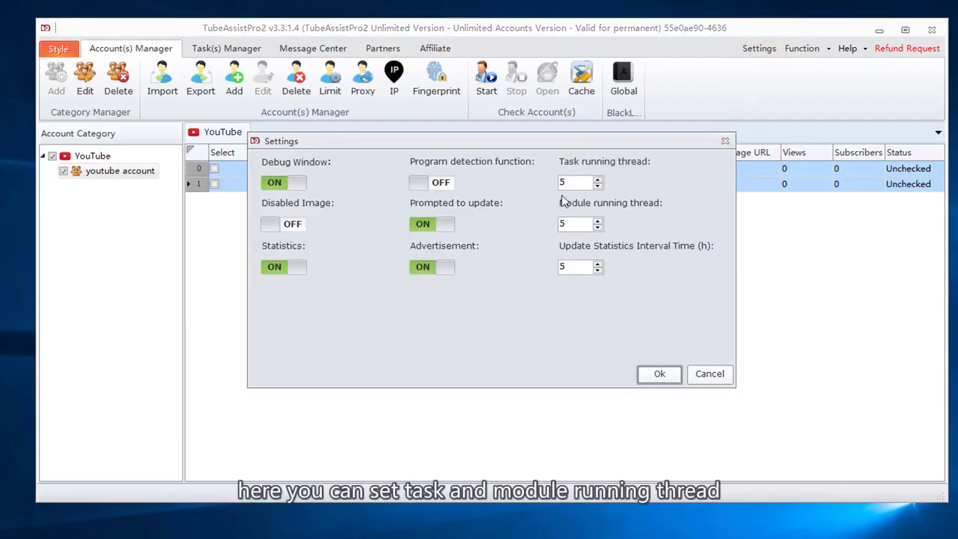
pyautogui.click(597, 180)
pyautogui.click(597, 181)
pyautogui.click(597, 221)
pyautogui.click(597, 221)
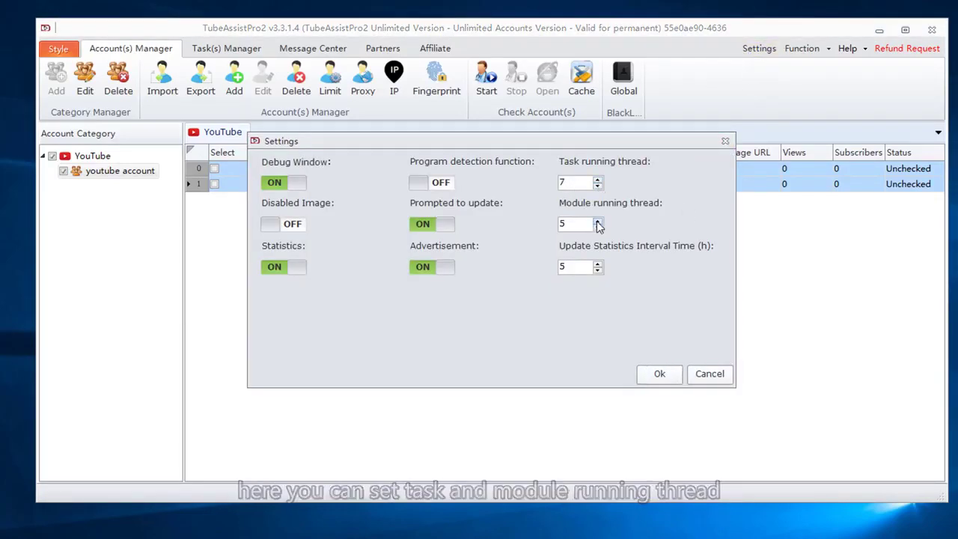
pyautogui.click(657, 377)
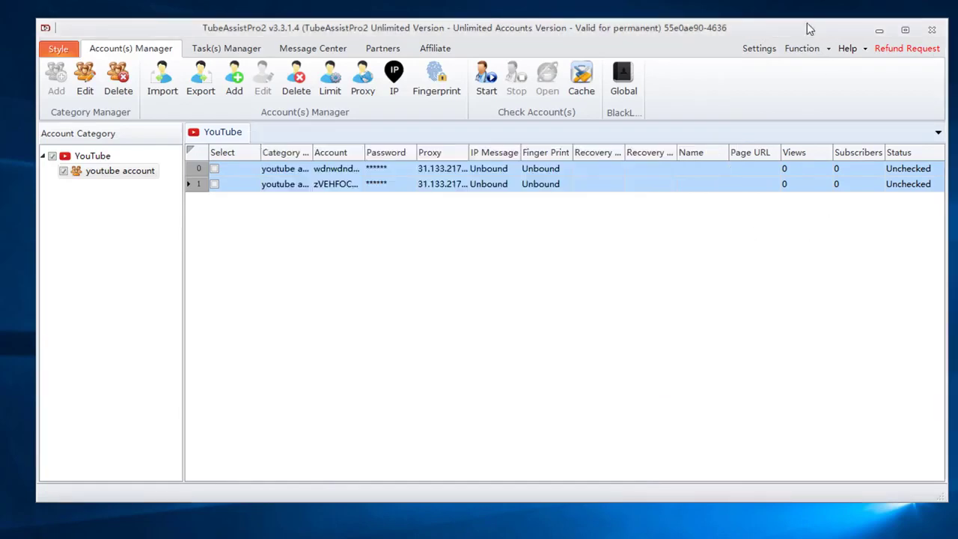
# Step: Keep English as the program interface language and save it
pyautogui.click(801, 48)
pyautogui.click(812, 65)
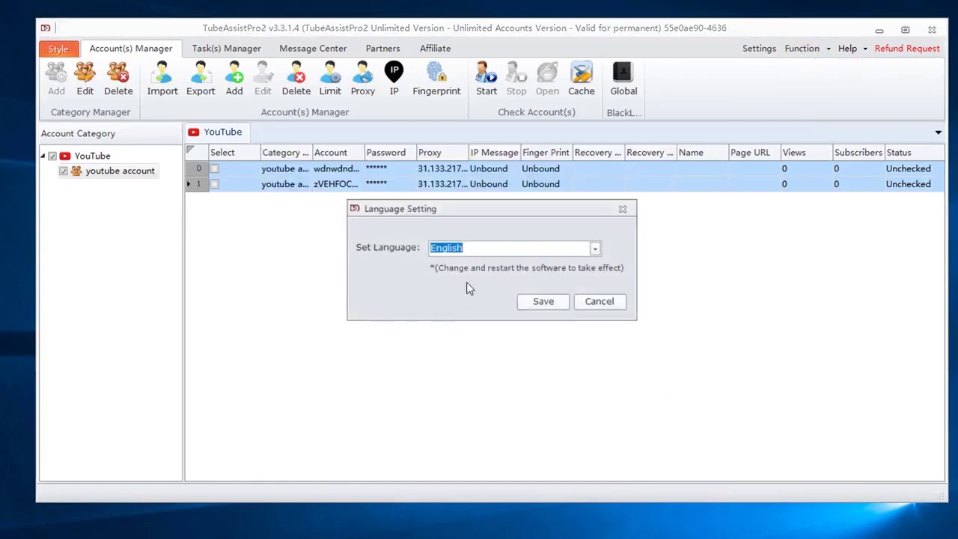
pyautogui.click(477, 248)
pyautogui.click(595, 248)
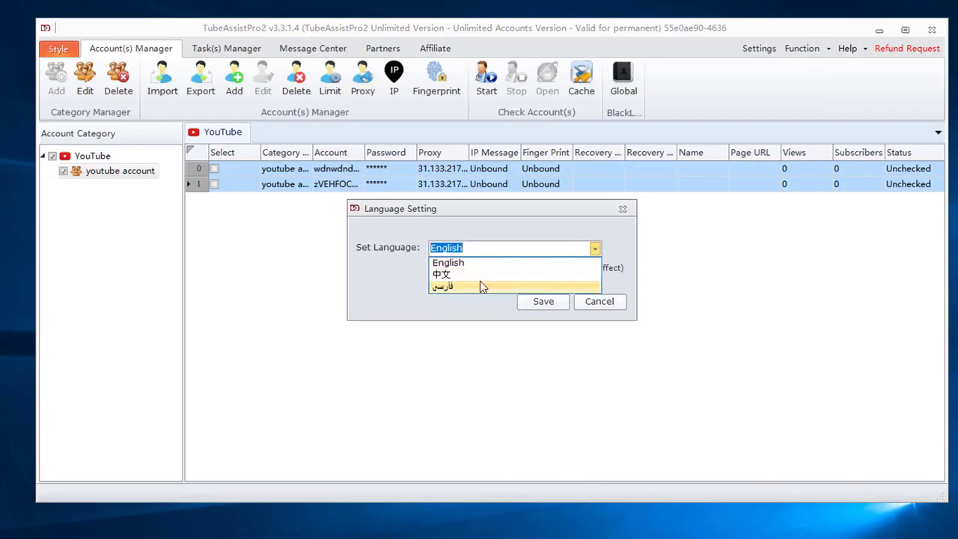
pyautogui.click(470, 260)
pyautogui.click(544, 302)
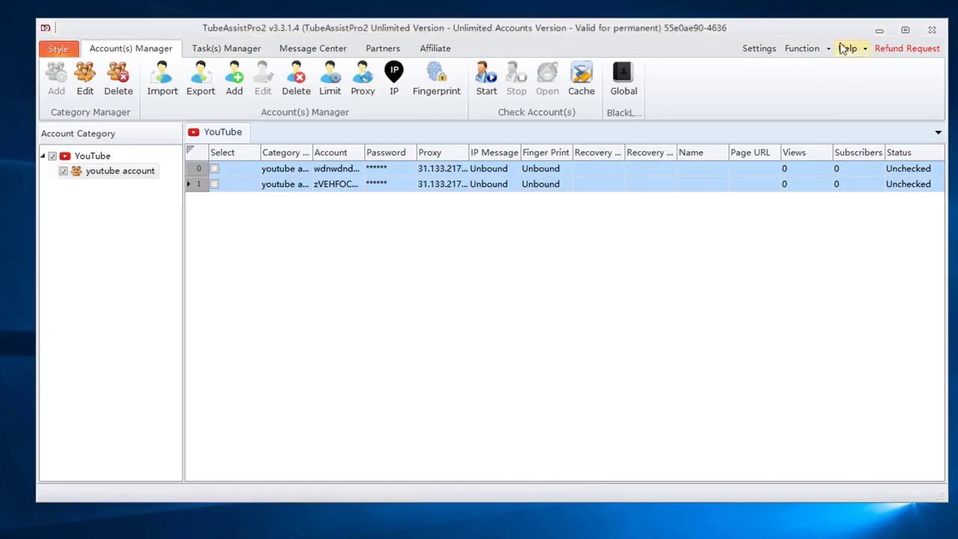
# Step: Close the captcha setup without a 2captcha key, then start checking both accounts
pyautogui.click(814, 50)
pyautogui.click(822, 81)
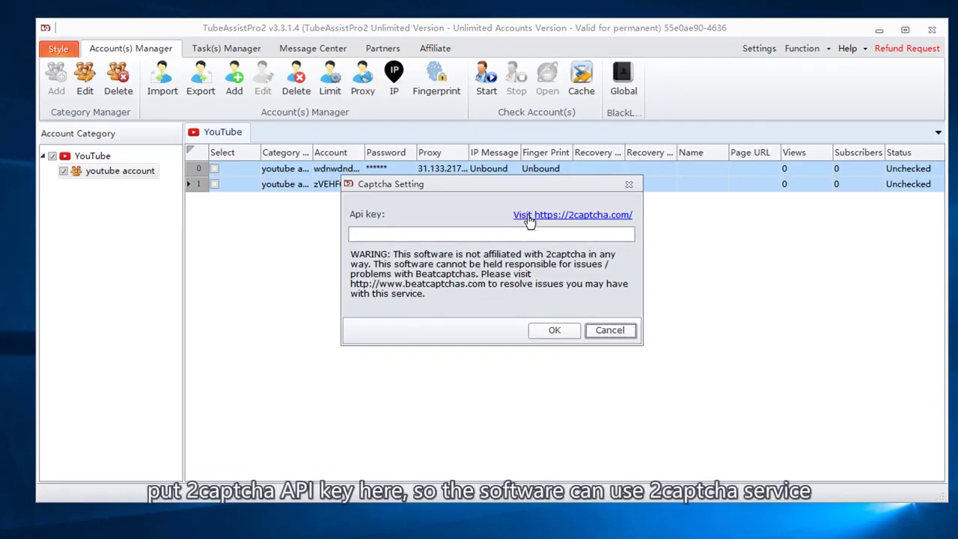
pyautogui.click(493, 229)
pyautogui.click(618, 335)
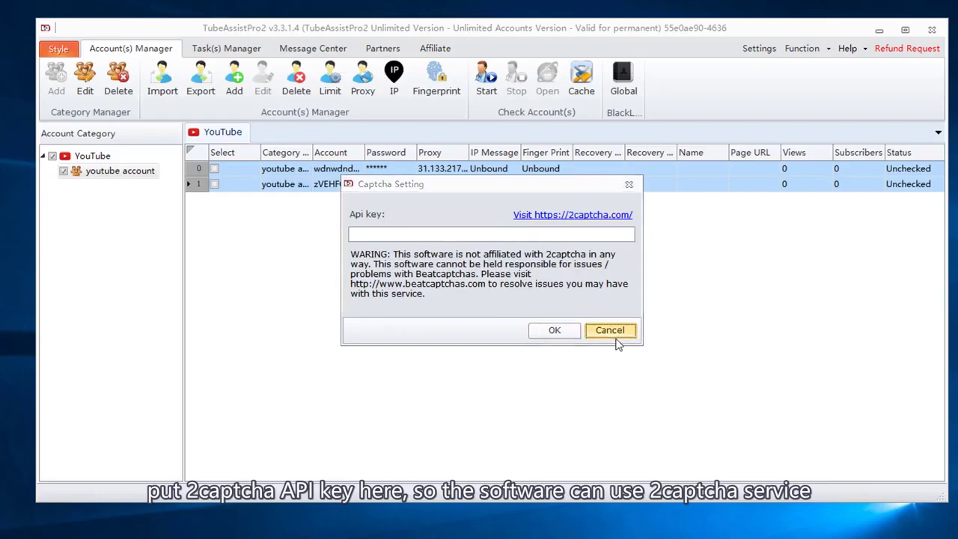
pyautogui.click(486, 78)
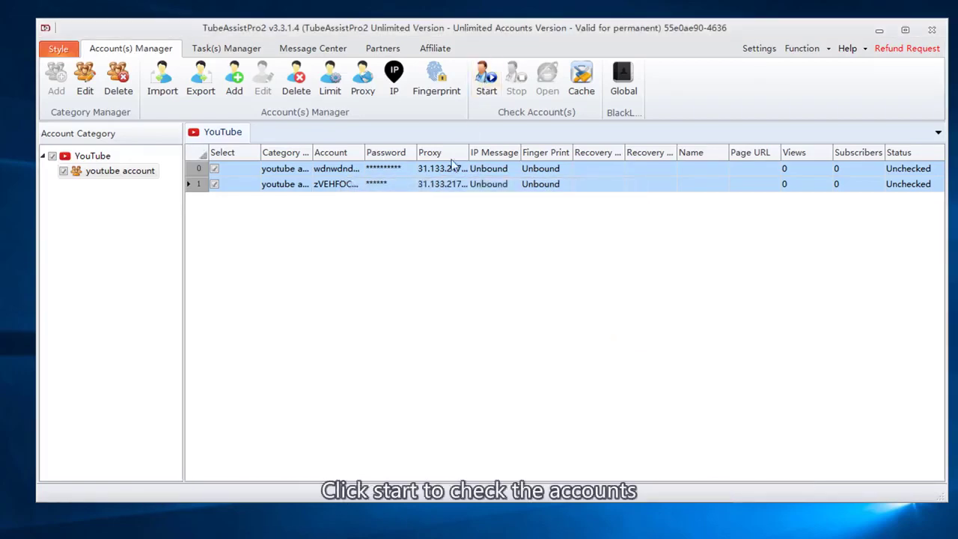
pyautogui.click(487, 78)
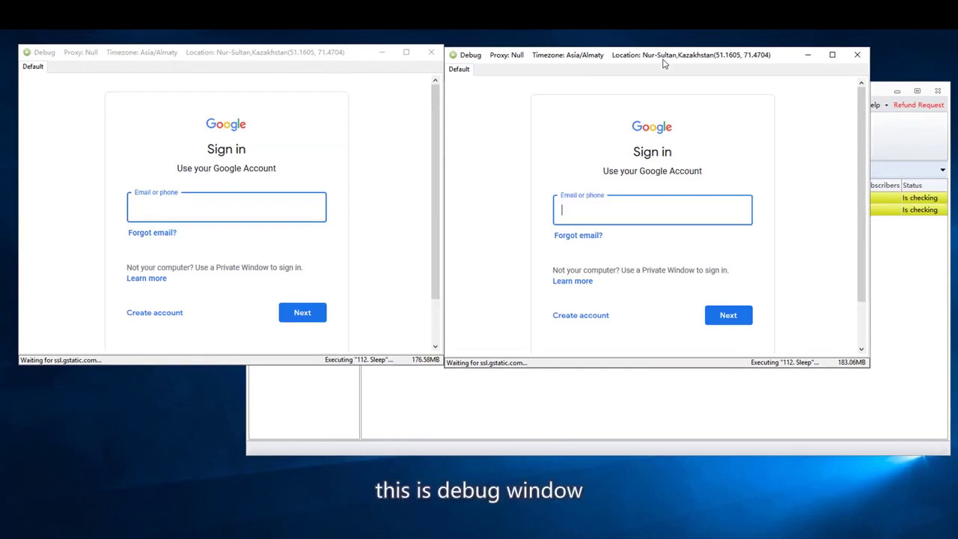
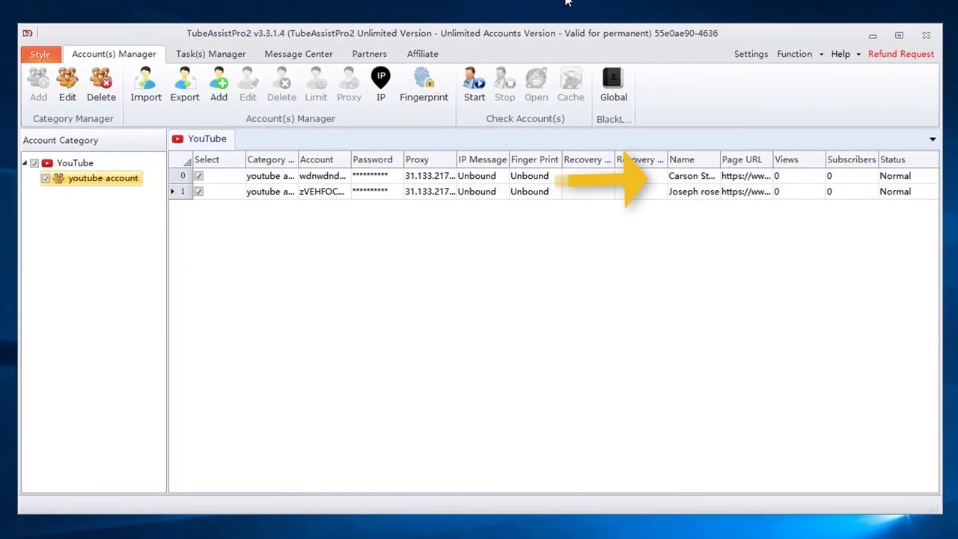
# Step: Select both YouTube accounts, then switch to task management
pyautogui.click(849, 175)
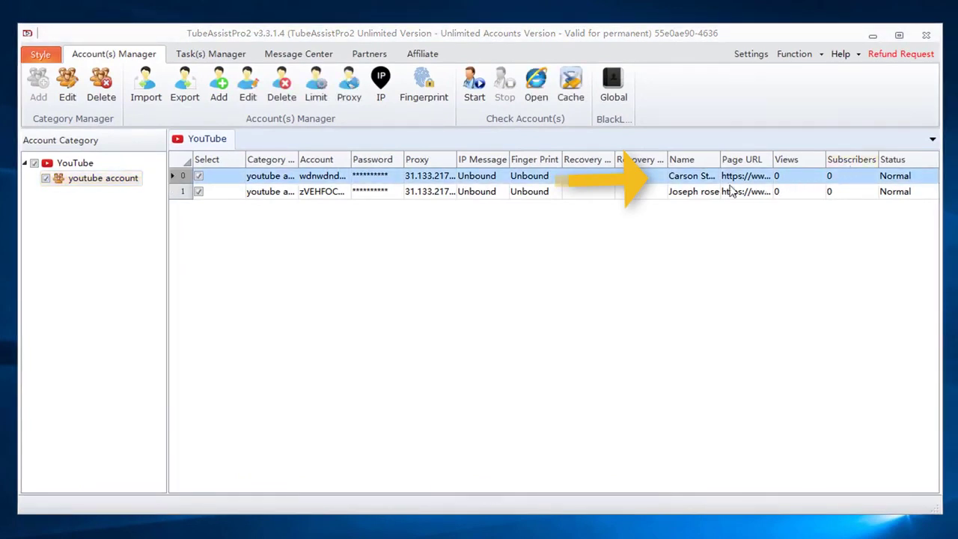
pyautogui.click(861, 193)
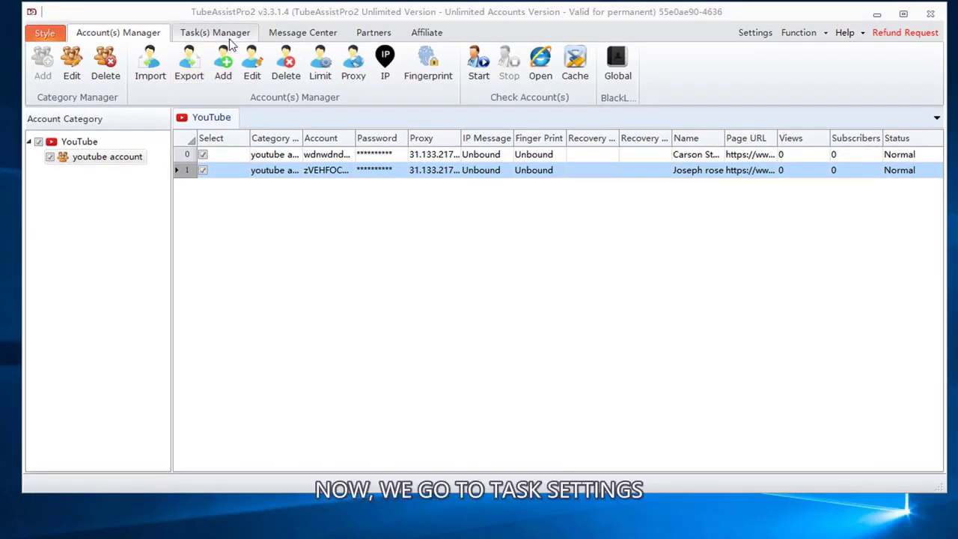
pyautogui.click(225, 34)
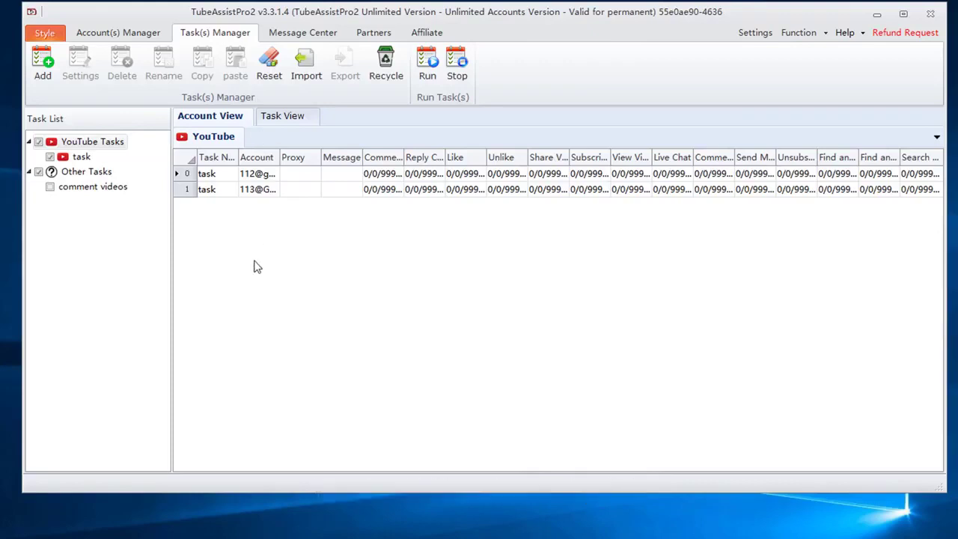
# Step: Begin adding a new task under YouTube Tasks, then dismiss it without creating it
pyautogui.click(86, 145)
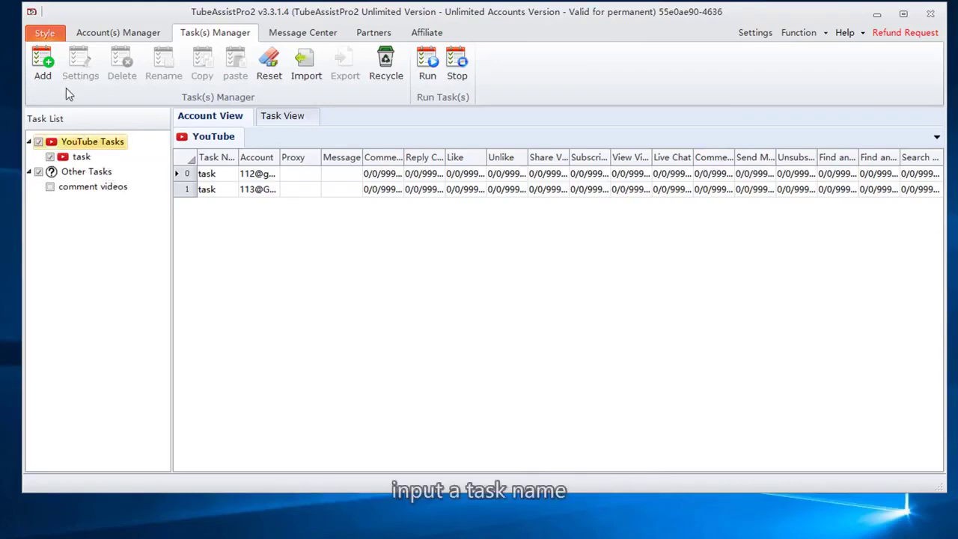
pyautogui.click(43, 64)
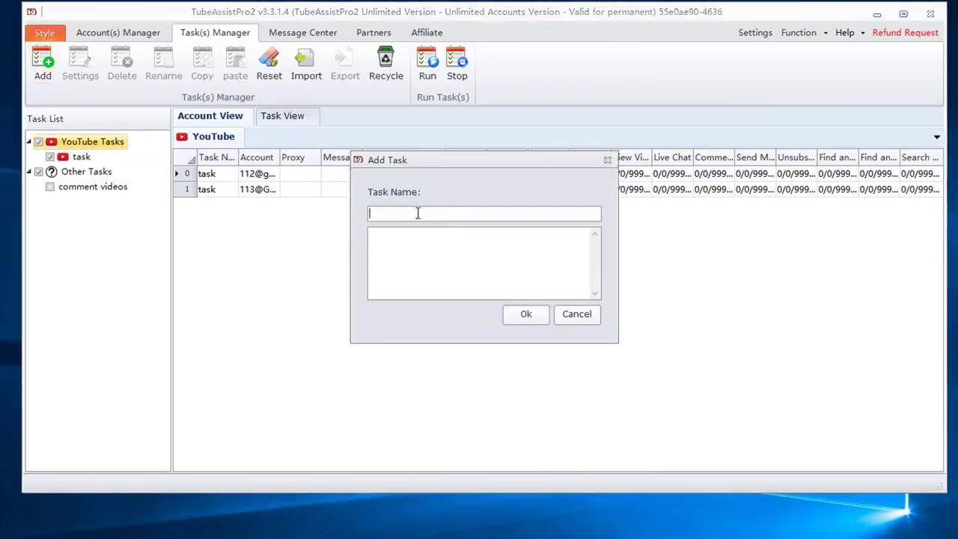
pyautogui.write('task')
pyautogui.click(577, 314)
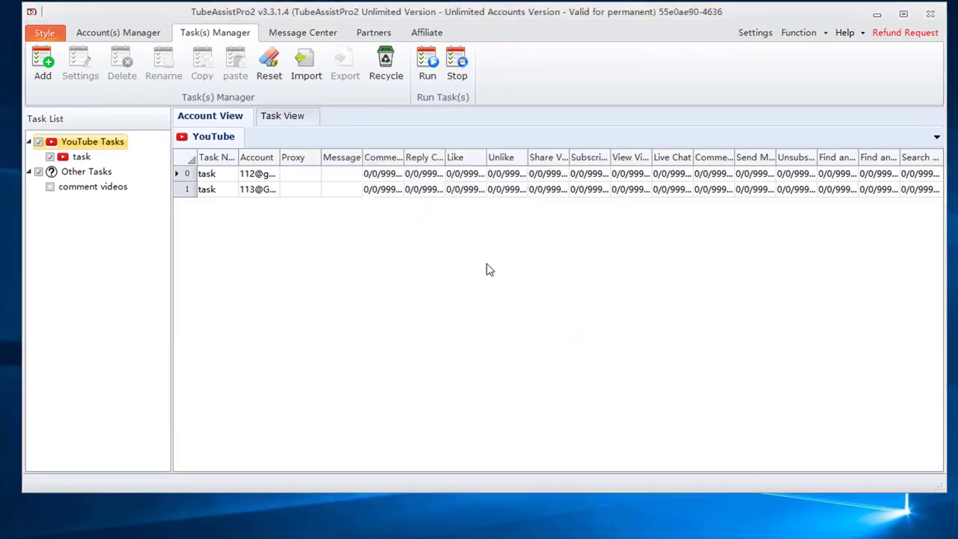
# Step: Export the existing task as a JSON file named 'task' and acknowledge the success message
pyautogui.click(71, 157)
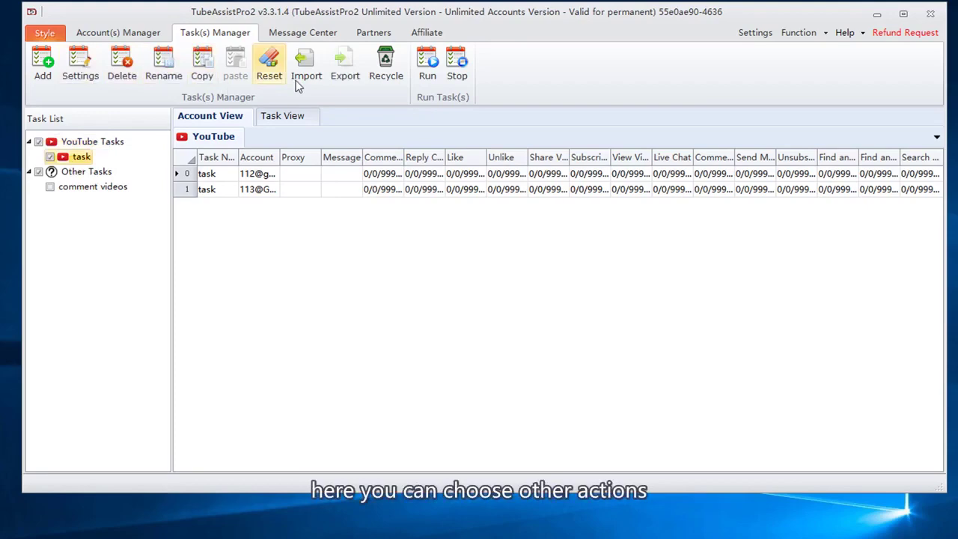
pyautogui.click(349, 75)
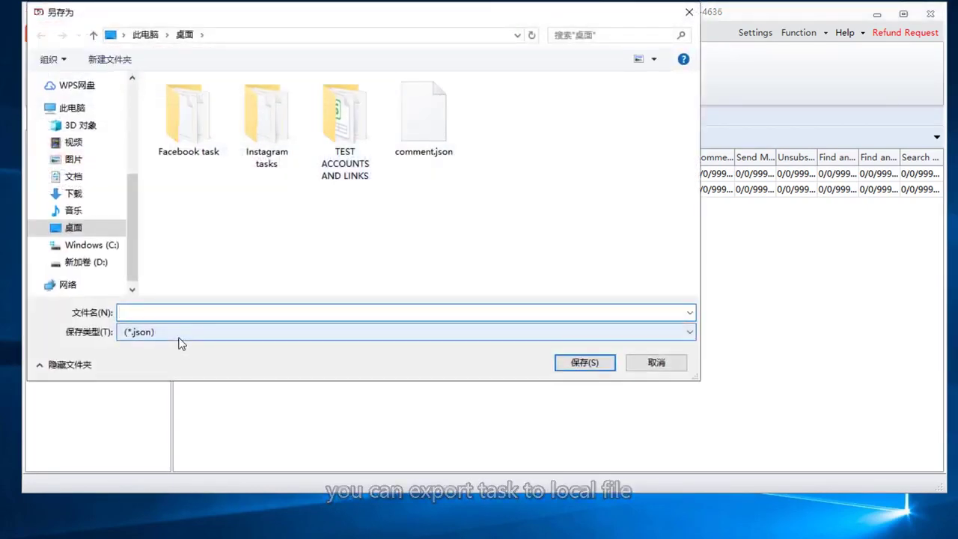
pyautogui.click(180, 334)
pyautogui.click(178, 347)
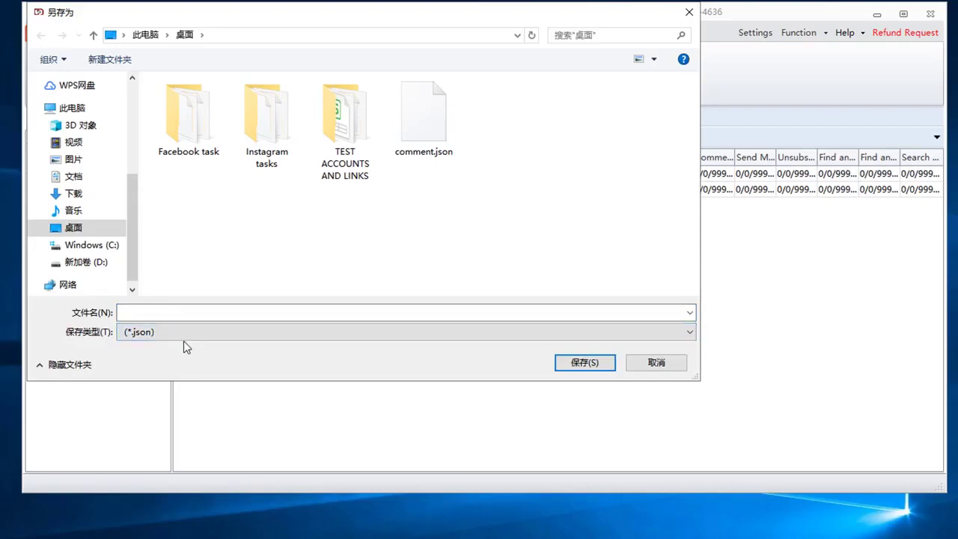
pyautogui.click(245, 309)
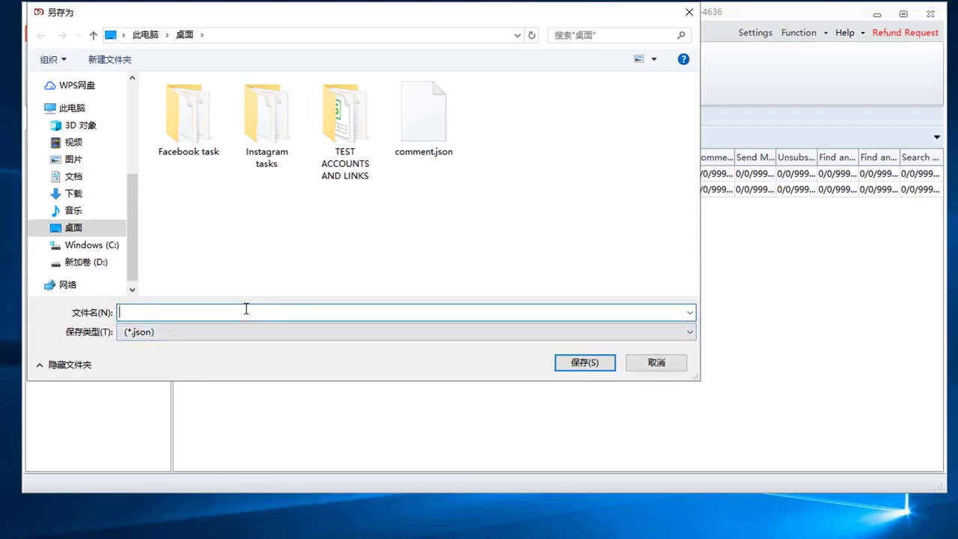
pyautogui.write('task')
pyautogui.click(592, 364)
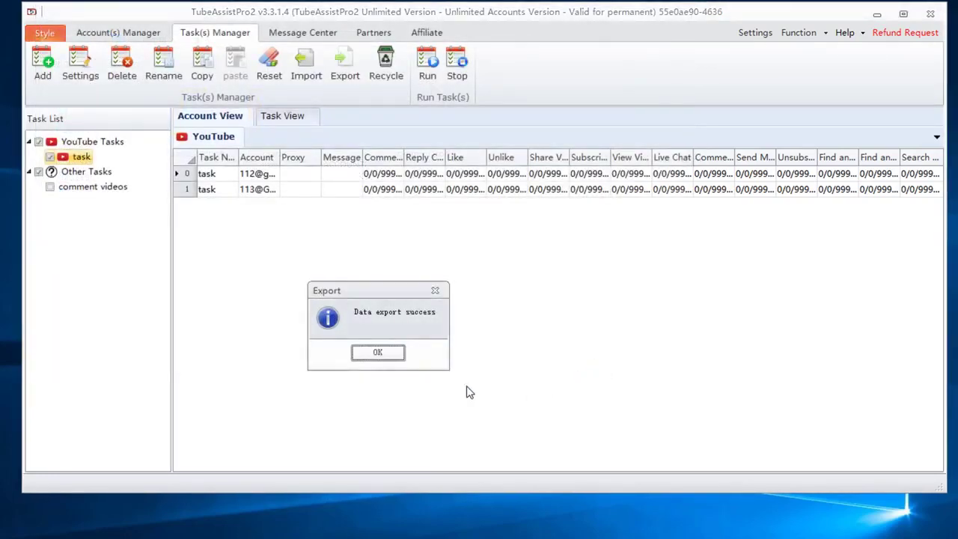
pyautogui.click(390, 357)
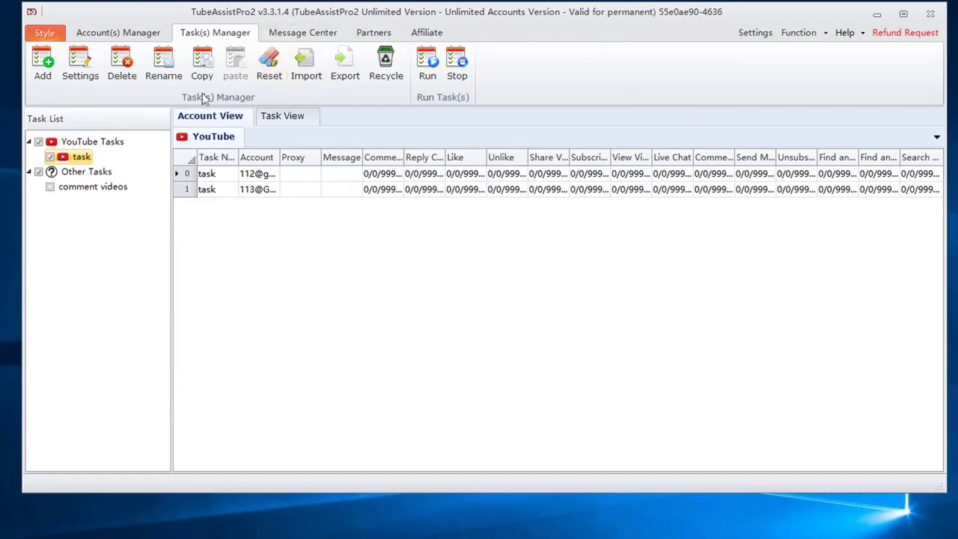
# Step: Import task.json as a new YouTube task
pyautogui.click(306, 66)
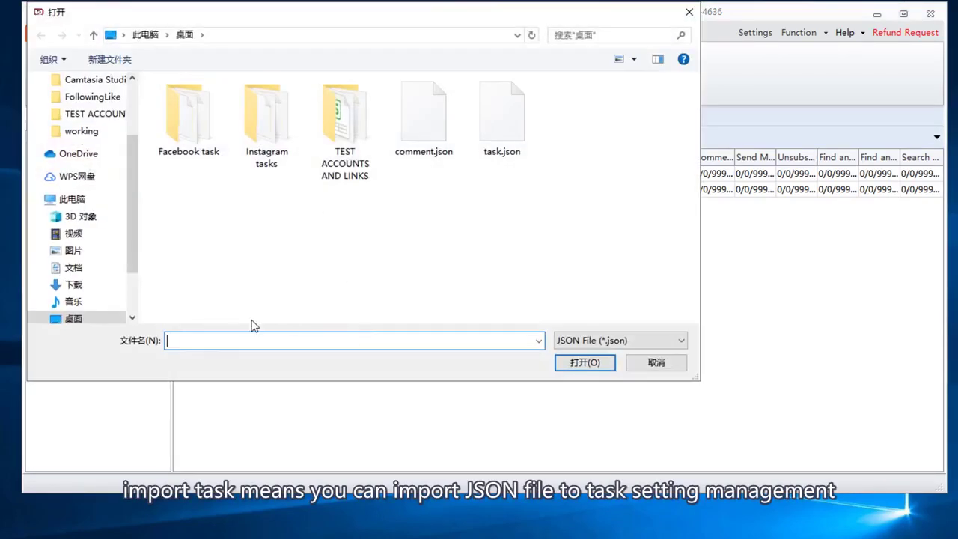
pyautogui.click(499, 145)
pyautogui.click(583, 360)
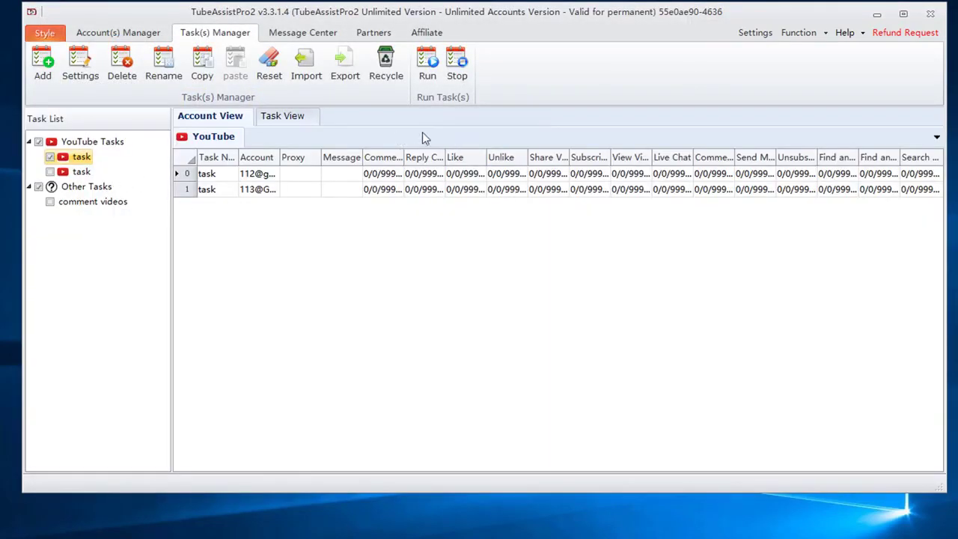
# Step: Delete the duplicate second 'task' and confirm, leaving one task
pyautogui.click(72, 173)
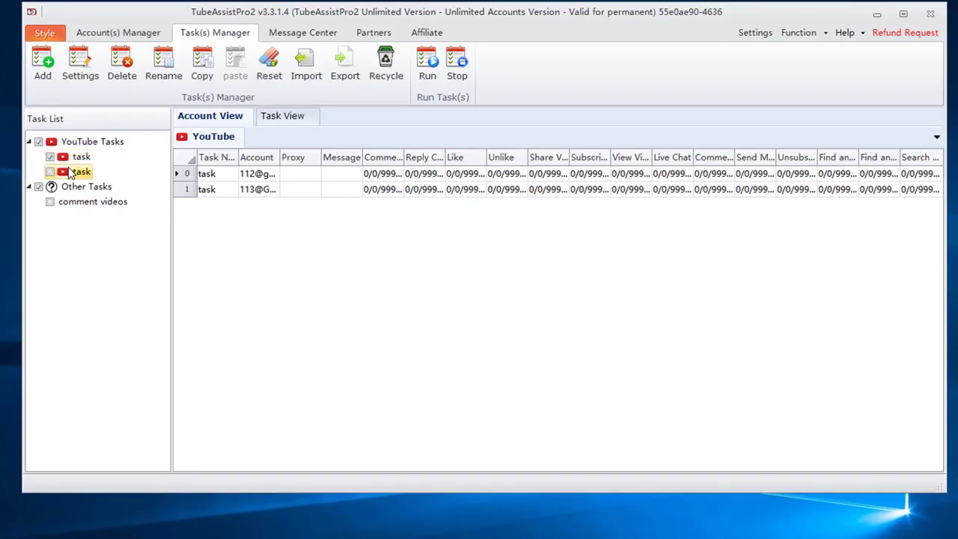
pyautogui.rightClick(70, 174)
pyautogui.click(124, 81)
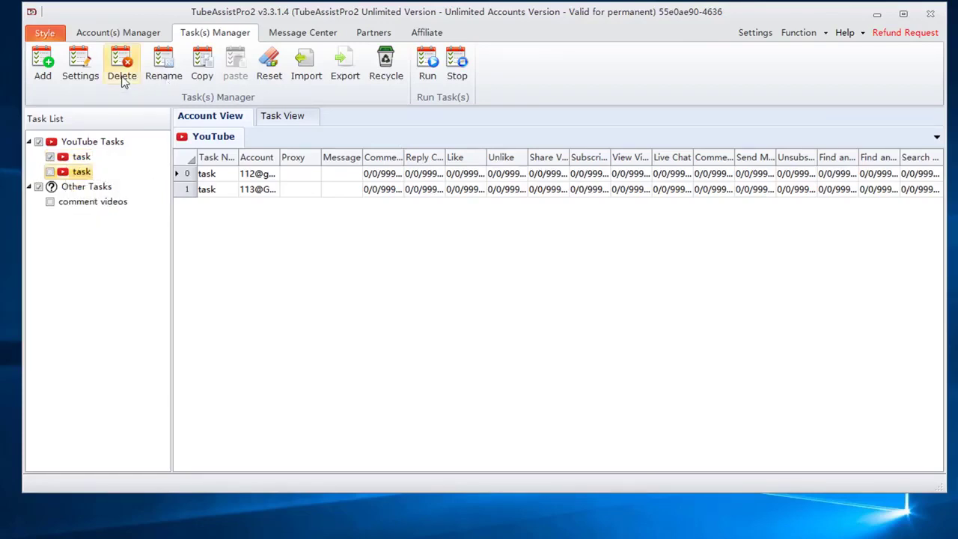
pyautogui.click(122, 66)
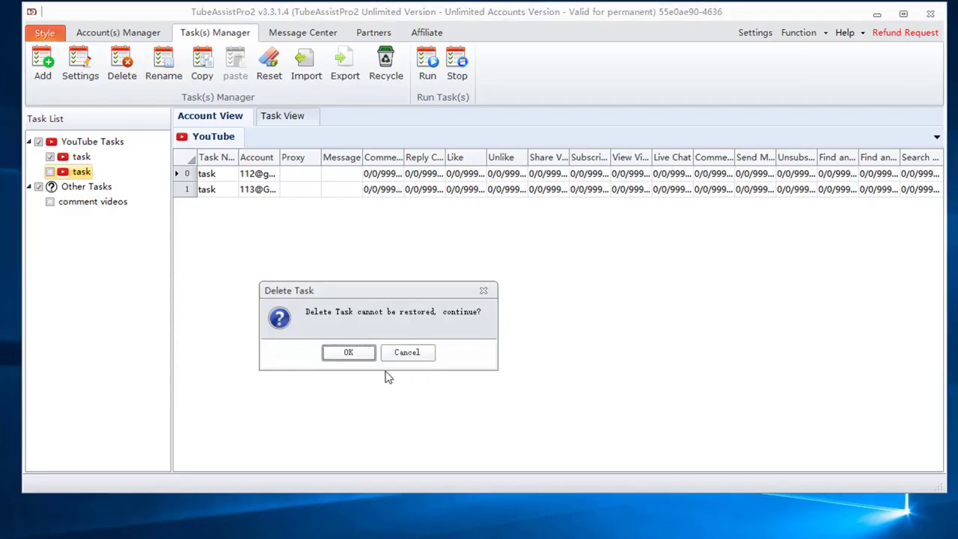
pyautogui.click(359, 357)
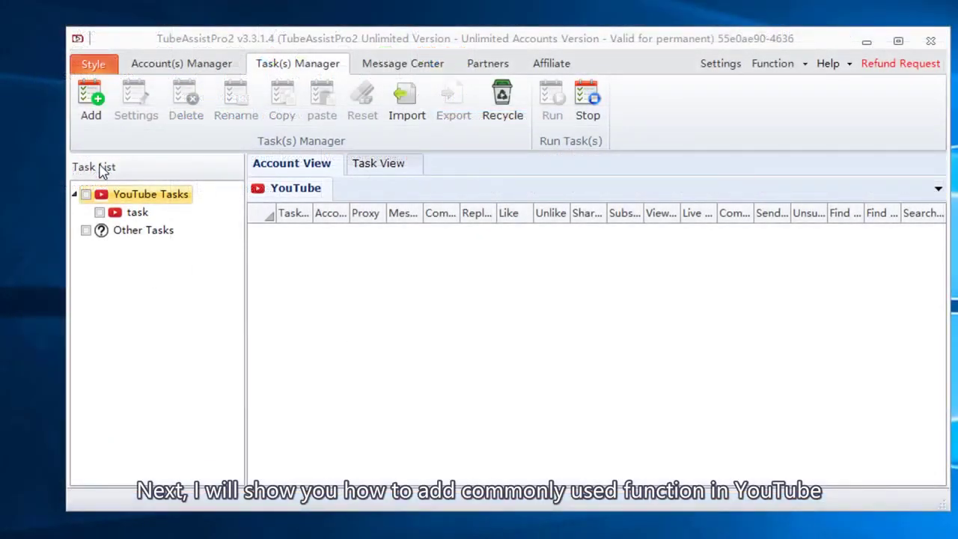
# Step: Create a new task named 'Comment videos'
pyautogui.click(91, 99)
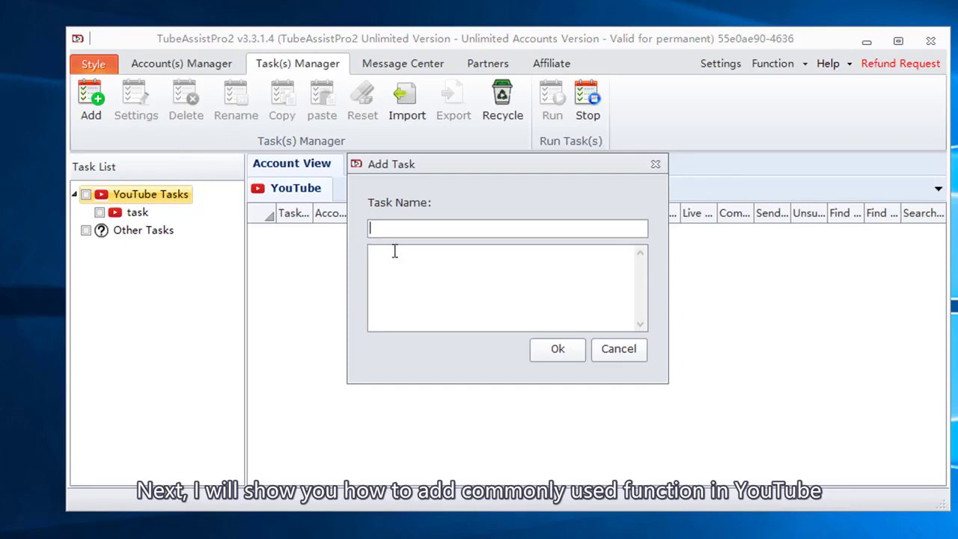
pyautogui.write('Comment videos')
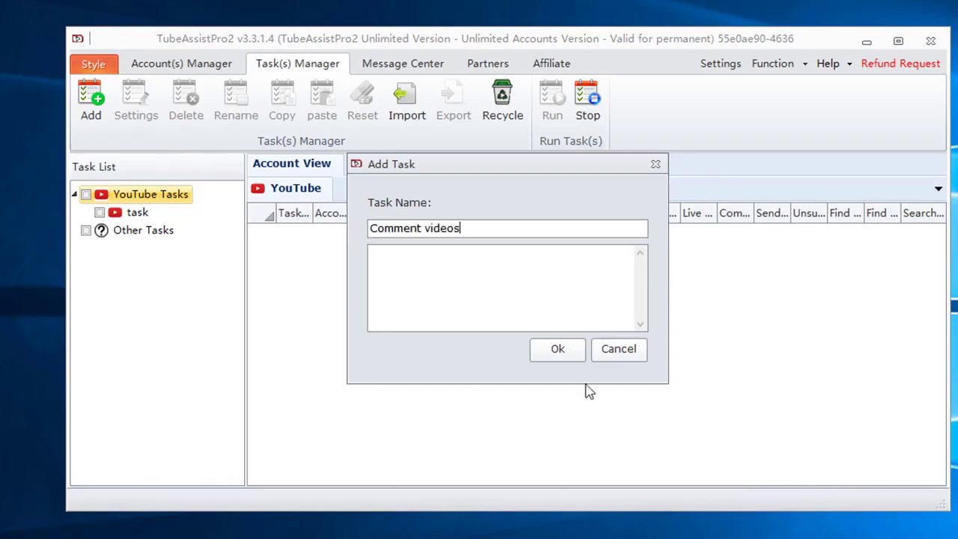
pyautogui.click(558, 350)
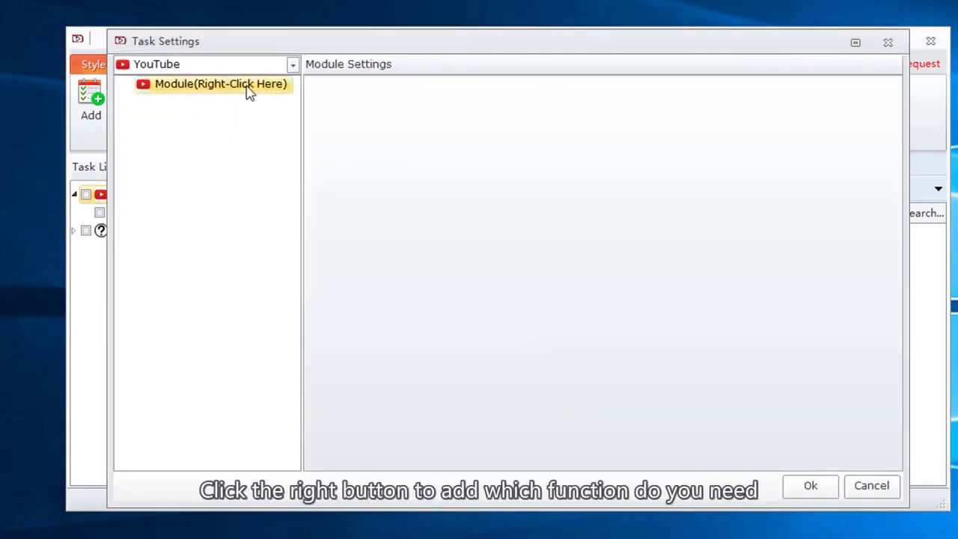
# Step: Add an Account module using the first YouTube account
pyautogui.rightClick(250, 87)
pyautogui.moveTo(284, 94)
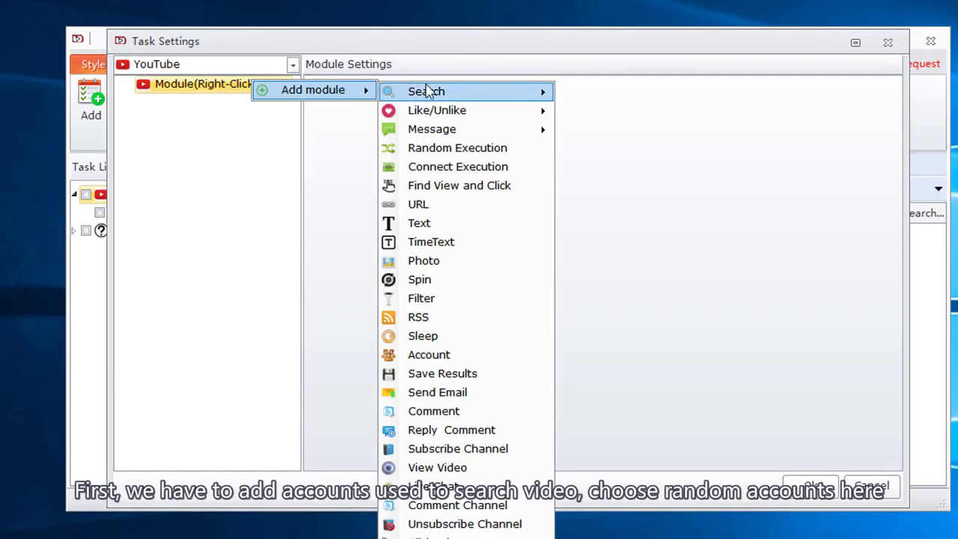
pyautogui.click(447, 355)
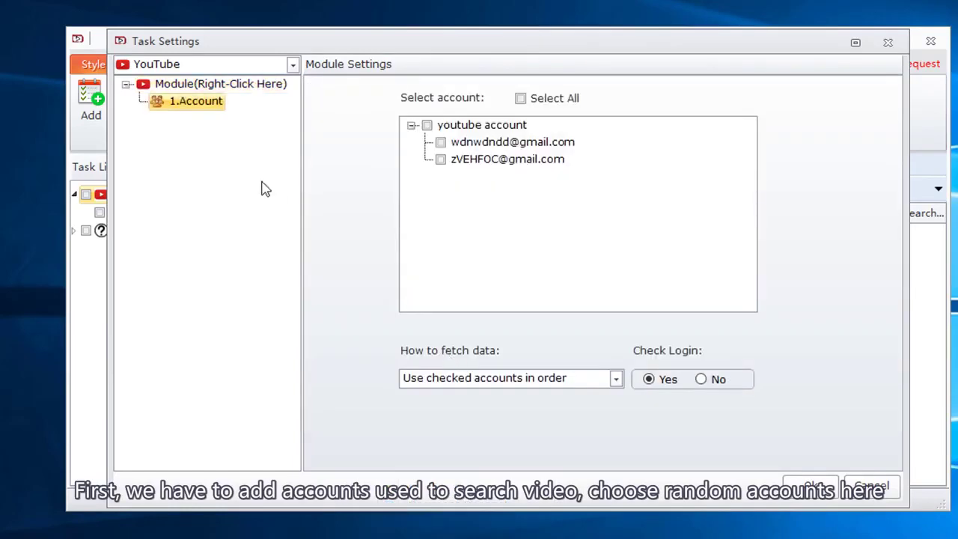
pyautogui.click(441, 143)
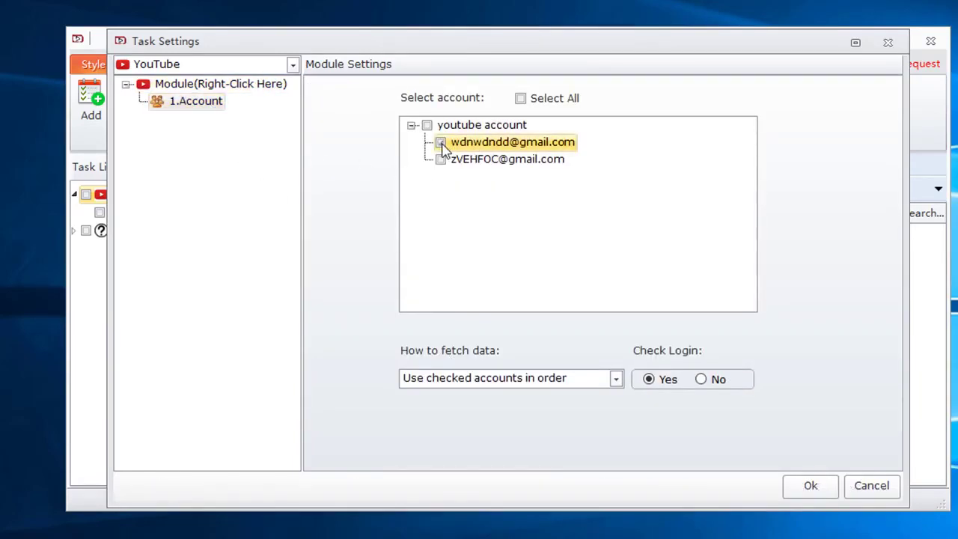
# Step: Add a Comment module to the task
pyautogui.click(259, 89)
pyautogui.rightClick(260, 88)
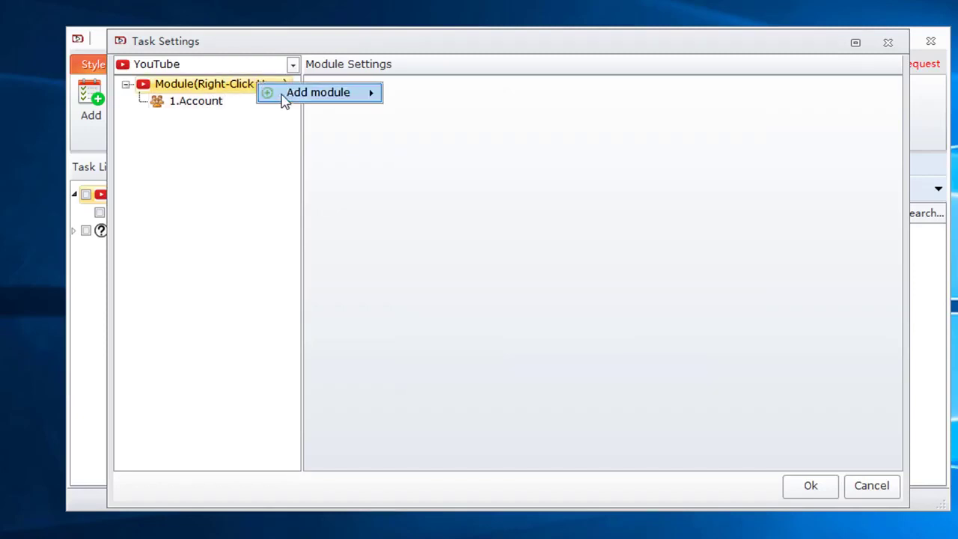
pyautogui.moveTo(296, 101)
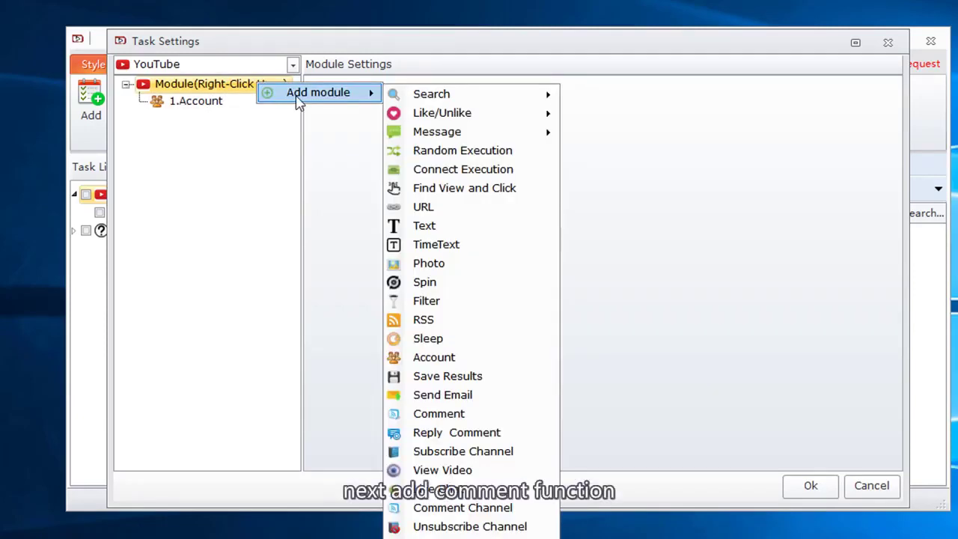
pyautogui.click(480, 416)
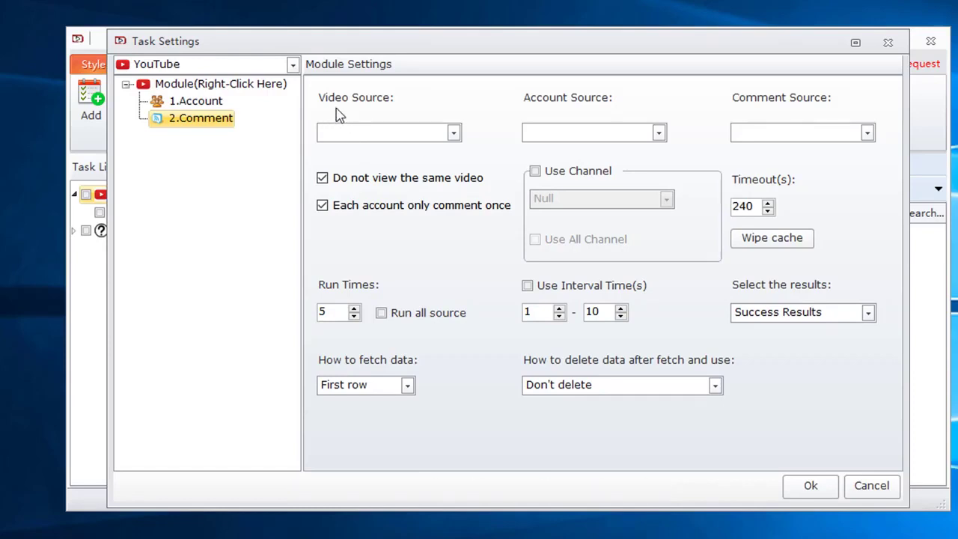
# Step: Insert a URL module after 1.Account and paste the YouTube video link into its list
pyautogui.click(213, 105)
pyautogui.rightClick(203, 103)
pyautogui.moveTo(227, 118)
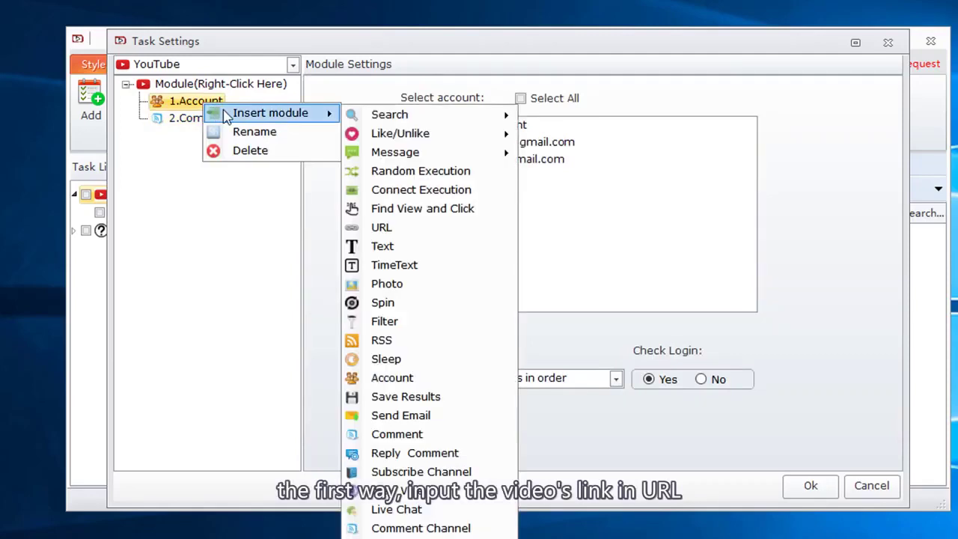
pyautogui.click(382, 227)
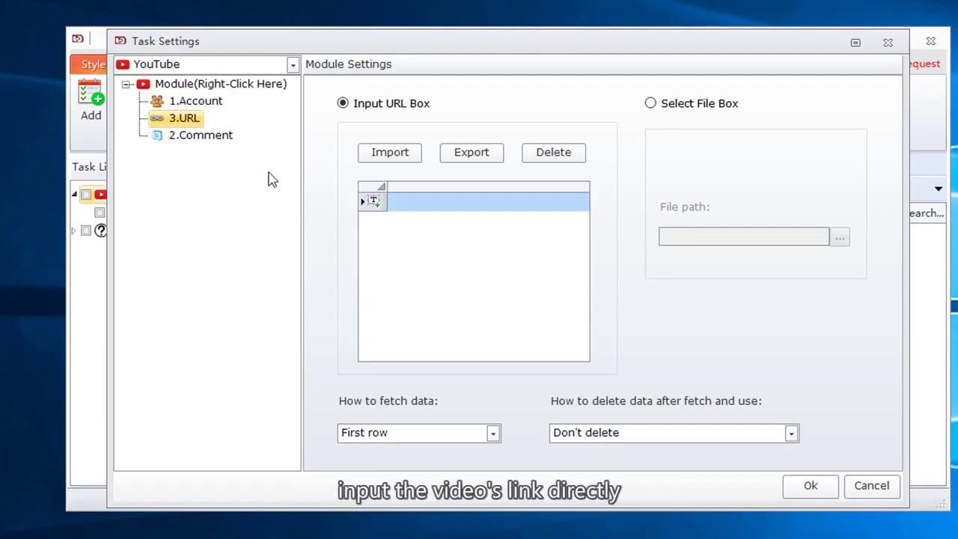
pyautogui.click(425, 206)
pyautogui.write('https://www.youtube.com/watch?v=aKAR5tLozhw')
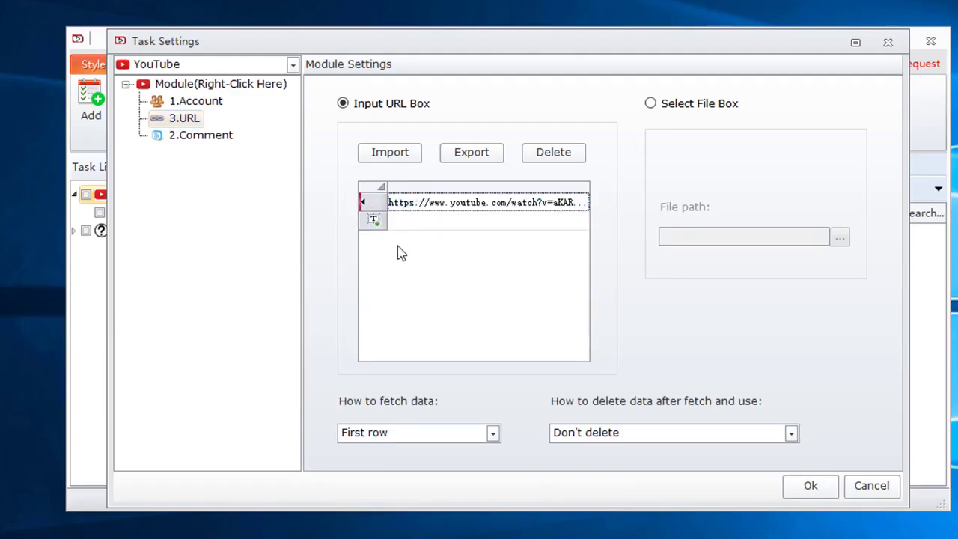
pyautogui.click(411, 160)
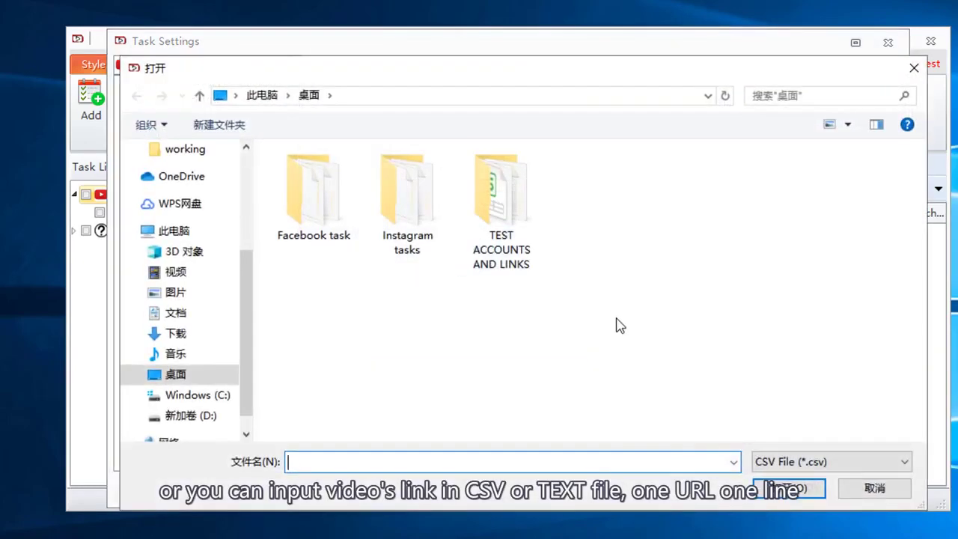
pyautogui.click(762, 459)
pyautogui.click(749, 307)
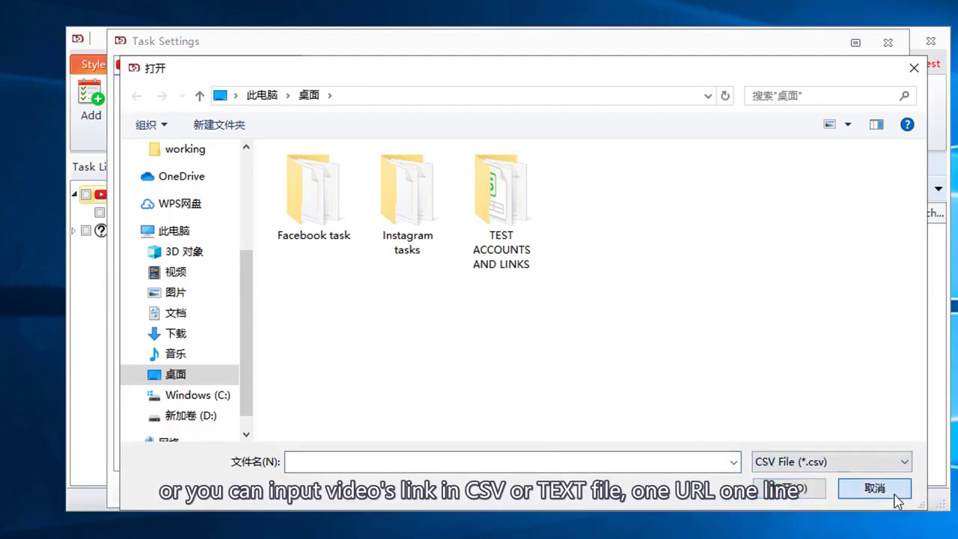
pyautogui.click(874, 488)
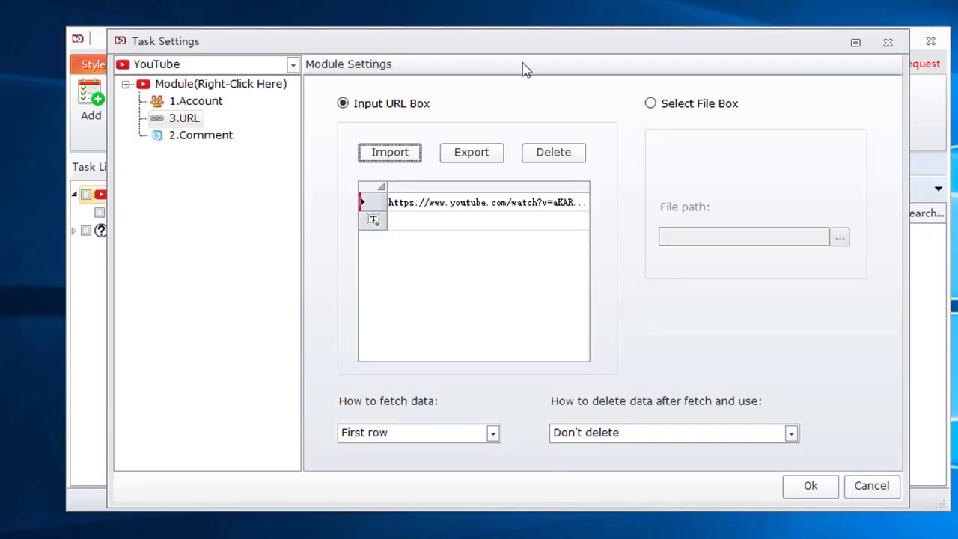
# Step: Set the 2.Comment module's video source to 3.URL
pyautogui.click(203, 136)
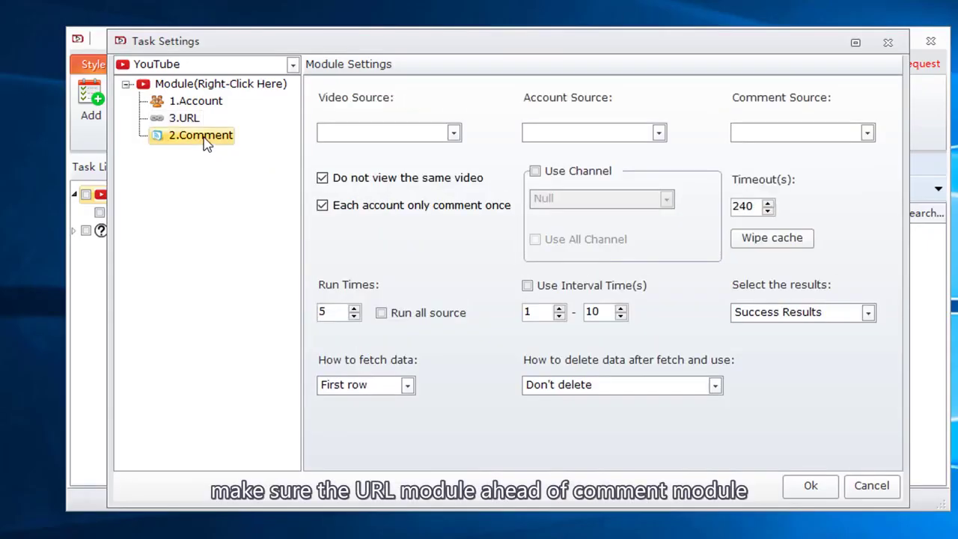
pyautogui.click(453, 132)
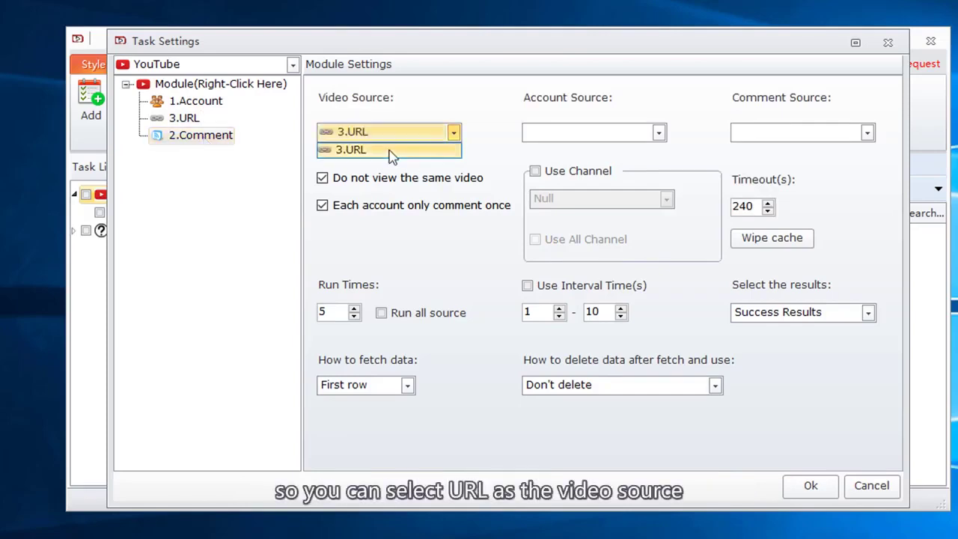
pyautogui.click(385, 152)
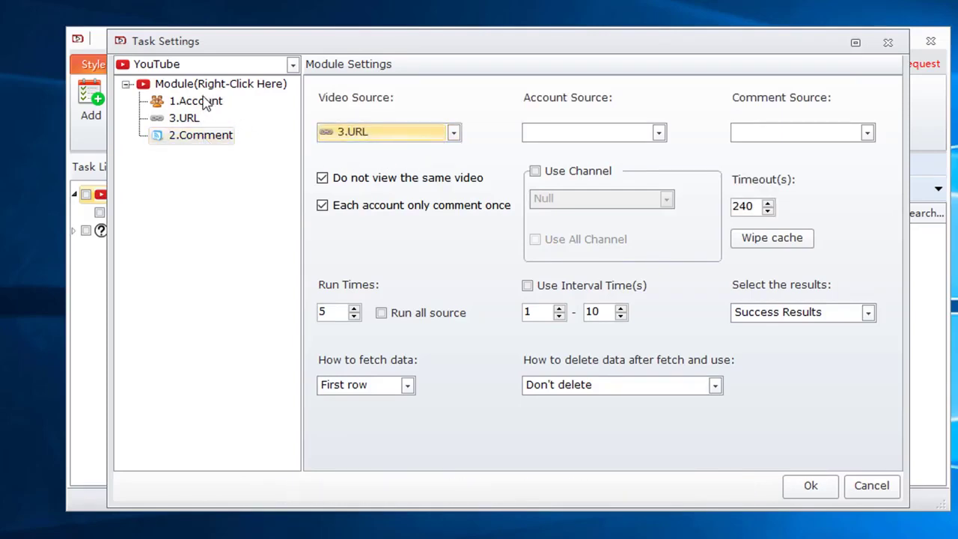
# Step: Insert a Search module after 3.URL with 1.Account as its account source
pyautogui.rightClick(183, 118)
pyautogui.moveTo(221, 127)
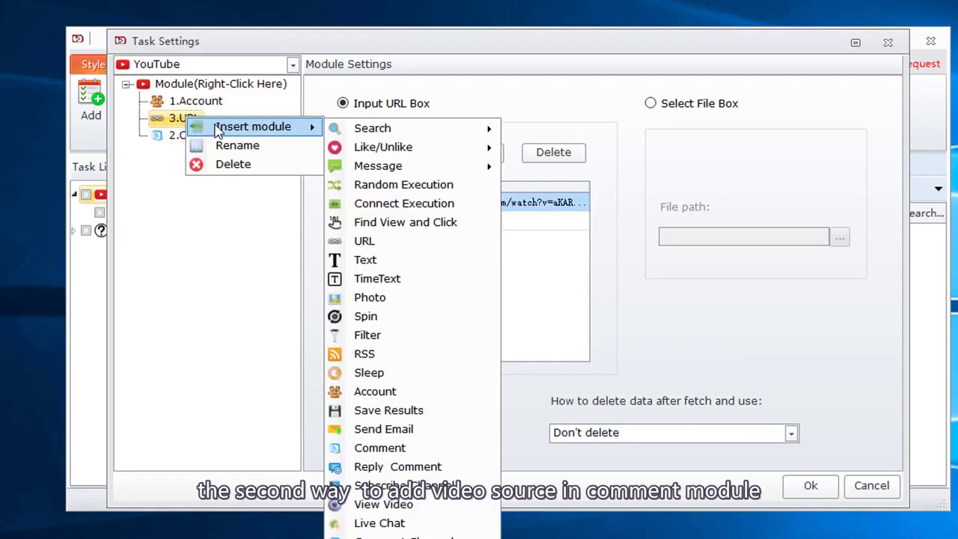
pyautogui.moveTo(359, 128)
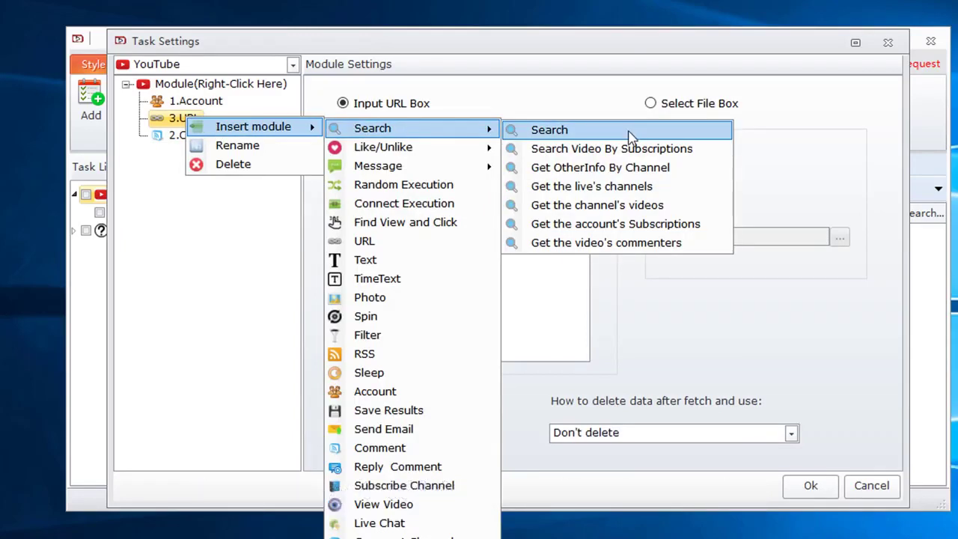
pyautogui.click(630, 131)
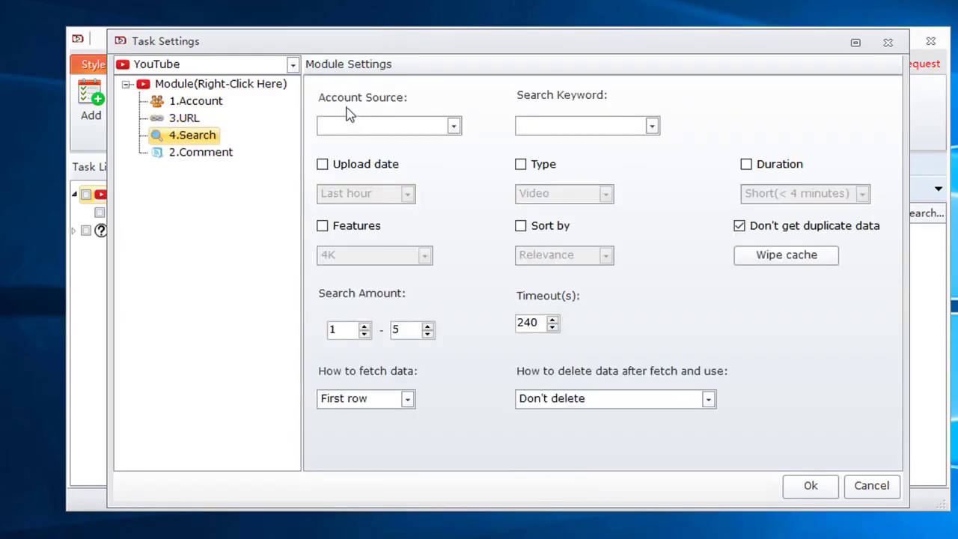
pyautogui.click(453, 126)
pyautogui.click(356, 142)
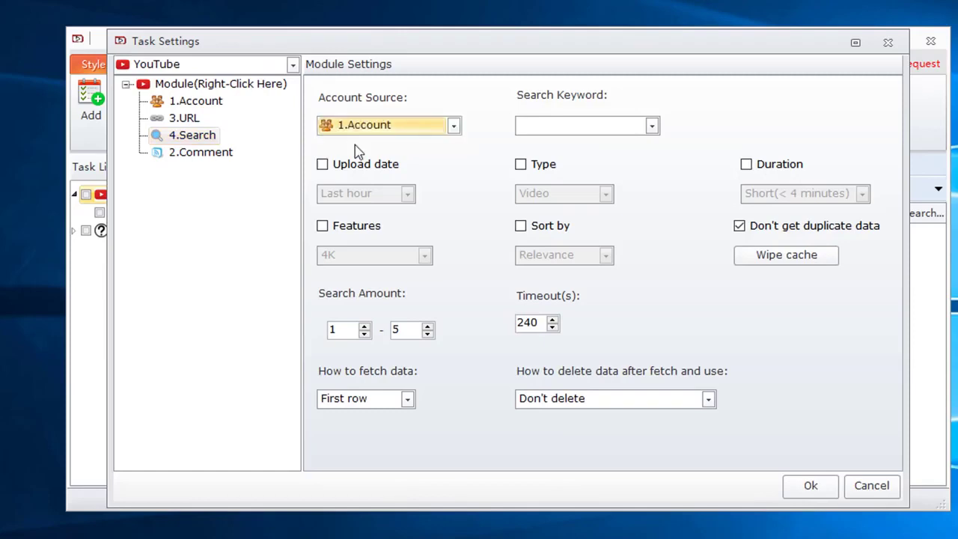
pyautogui.click(536, 133)
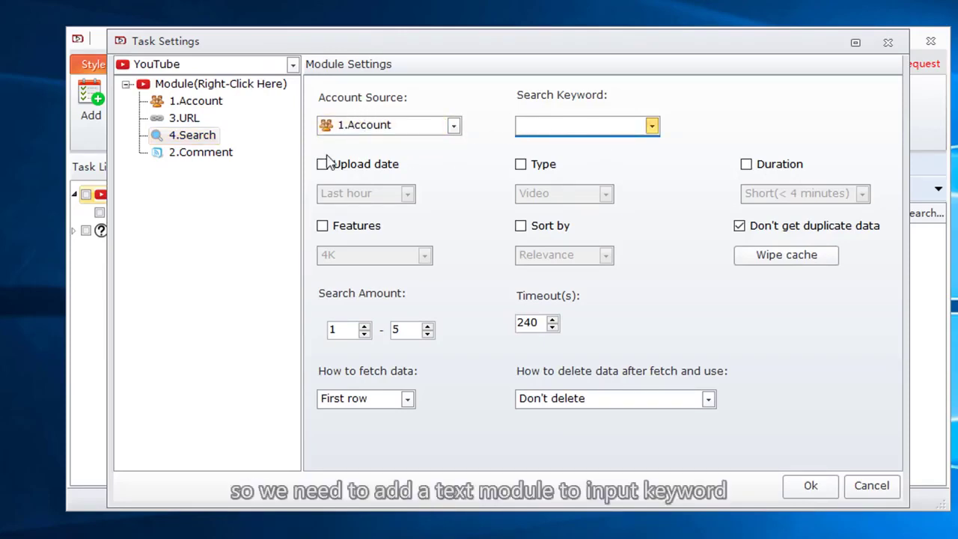
# Step: Insert a Text module and enter the keyword 'auto comment'
pyautogui.rightClick(188, 118)
pyautogui.moveTo(210, 133)
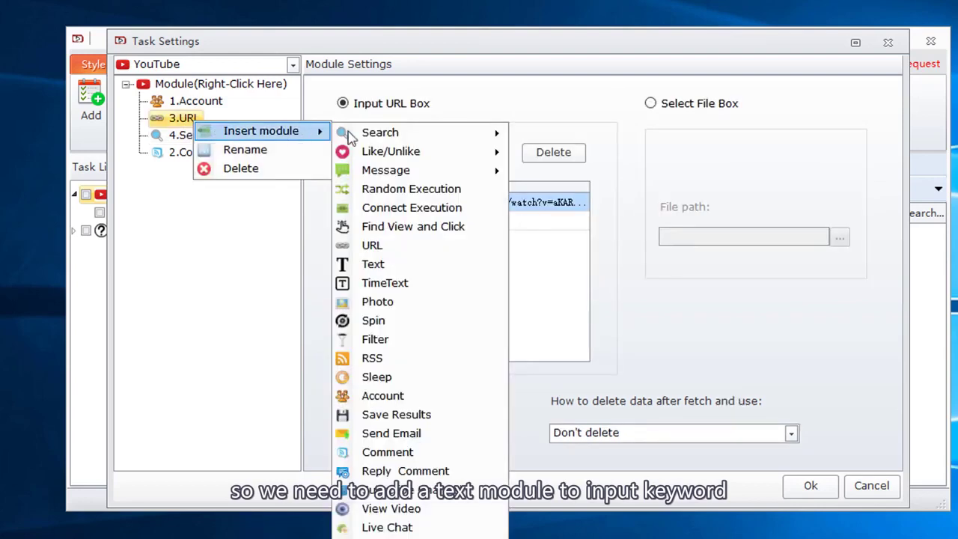
pyautogui.click(402, 266)
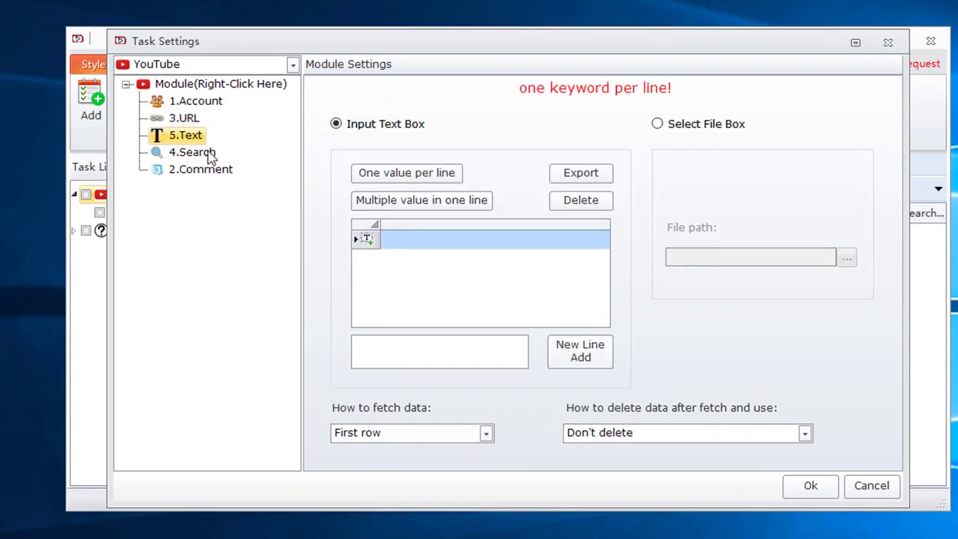
pyautogui.click(407, 246)
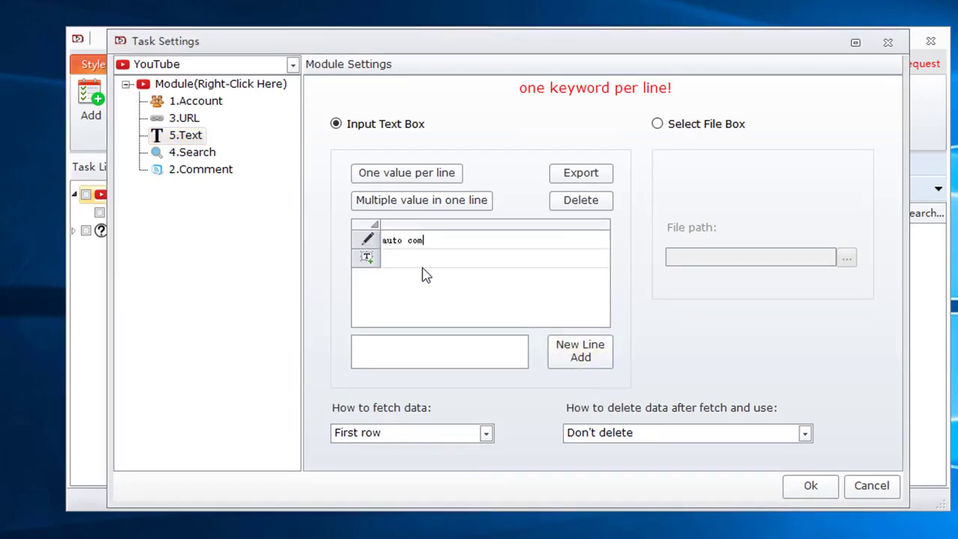
pyautogui.write('auto comment')
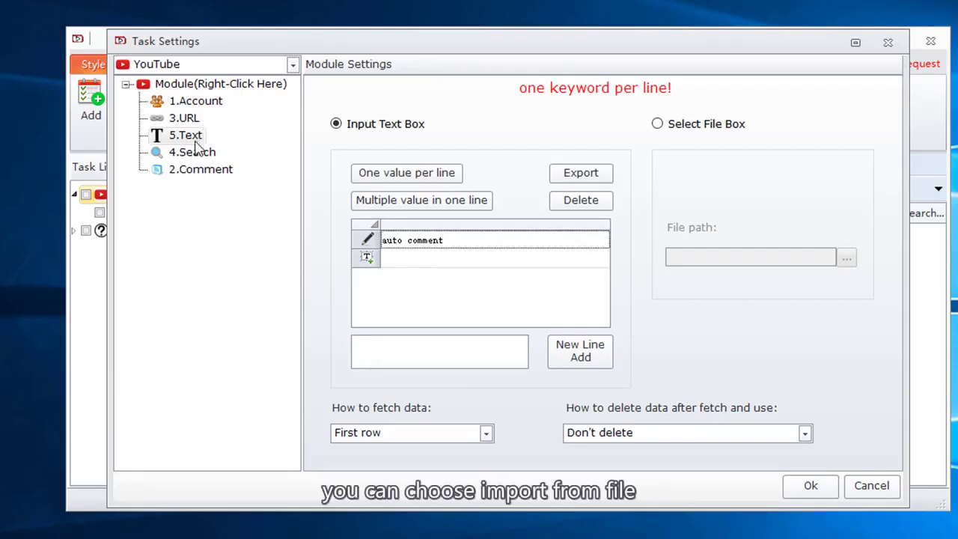
pyautogui.click(427, 178)
pyautogui.click(872, 489)
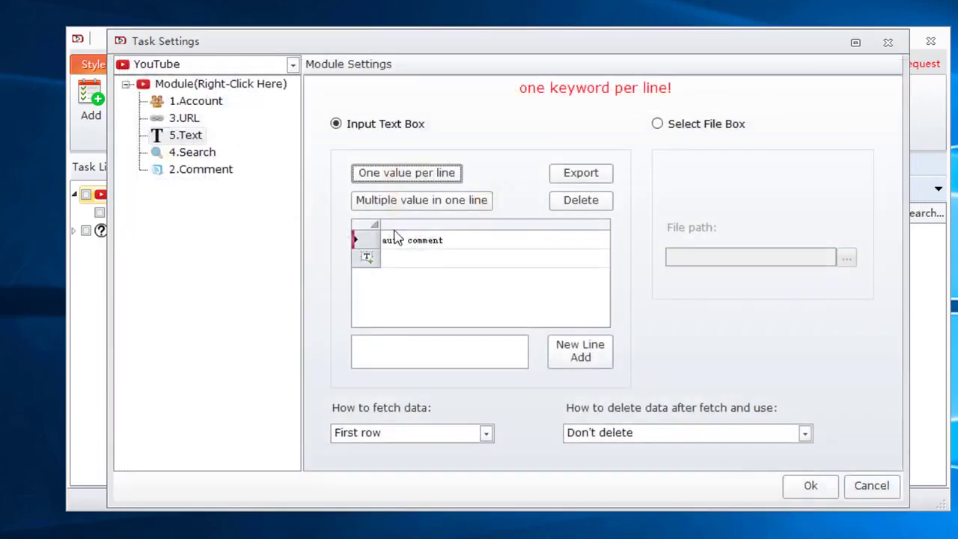
pyautogui.click(390, 205)
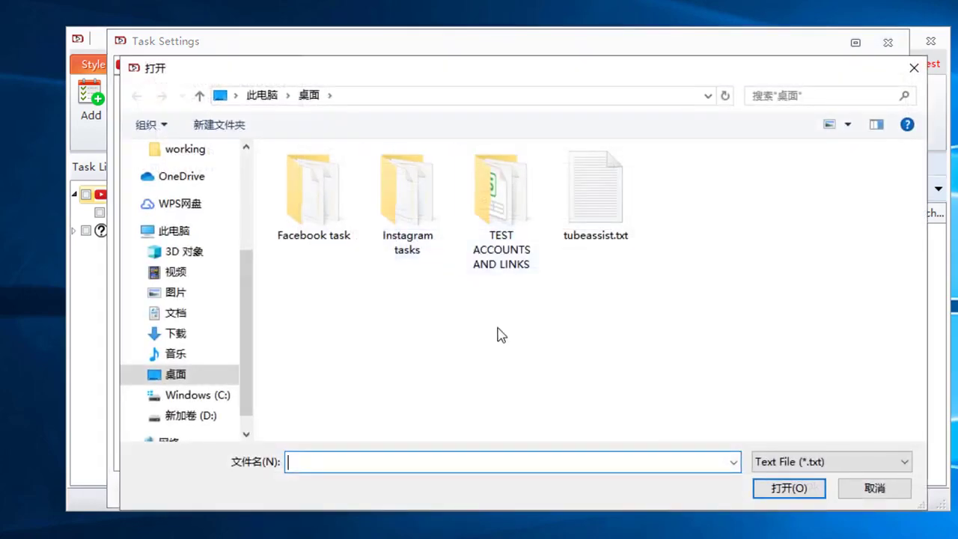
pyautogui.click(902, 490)
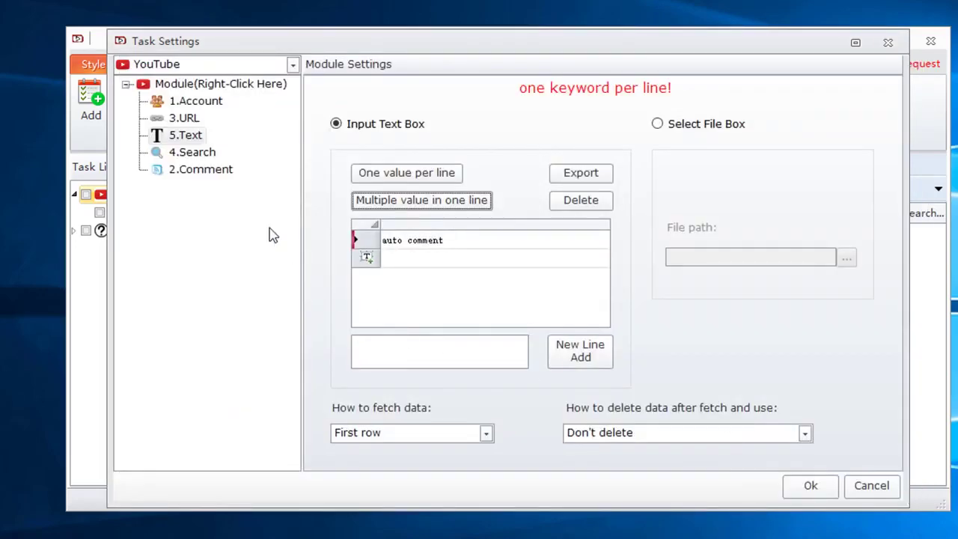
# Step: Make 4.Search take keywords from 5.Text and enable Upload date and Sort by filters
pyautogui.click(196, 154)
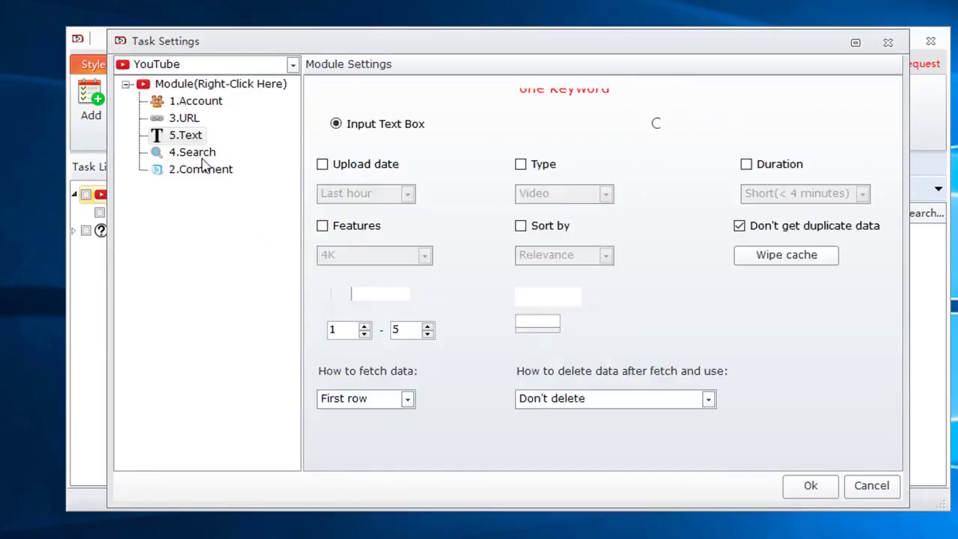
pyautogui.click(652, 124)
pyautogui.click(550, 144)
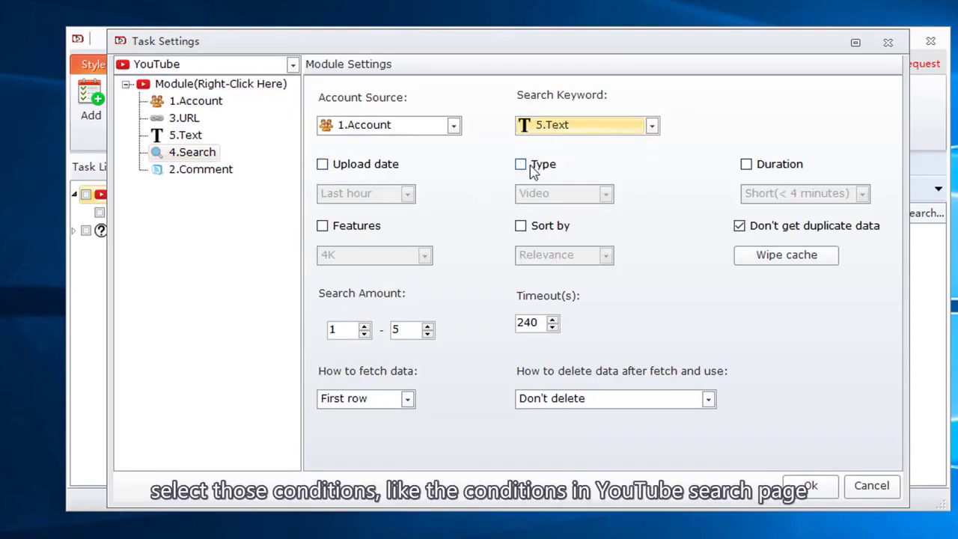
pyautogui.click(323, 227)
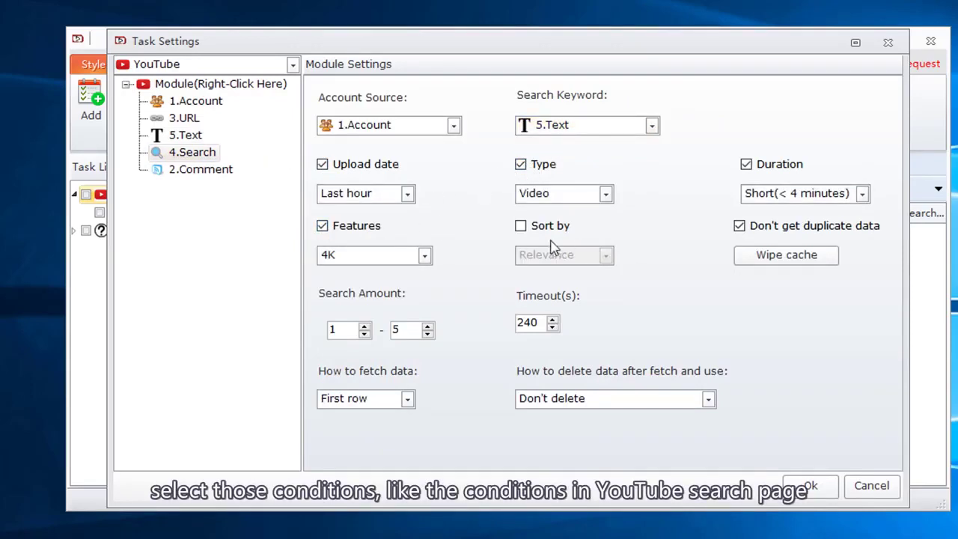
pyautogui.click(532, 231)
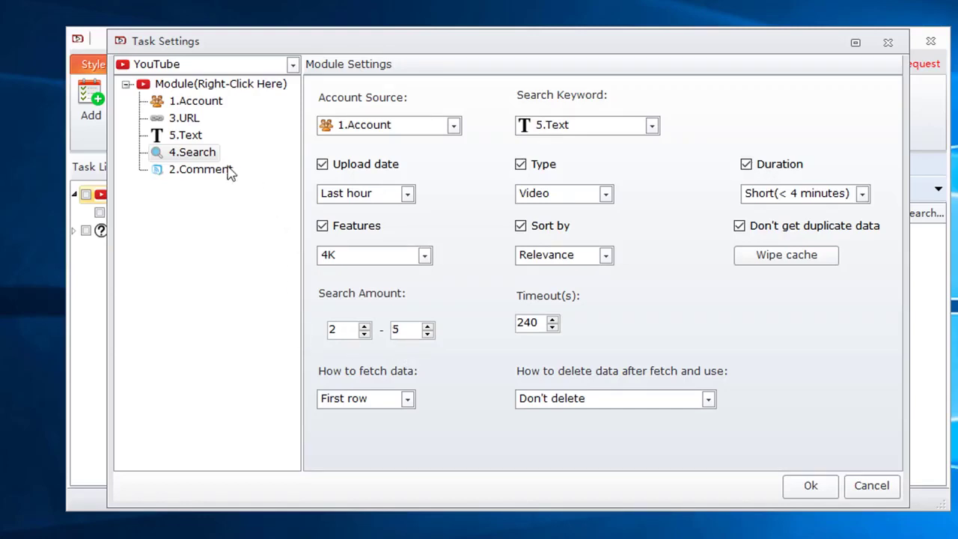
# Step: Set the 2.Comment module's video source to 4.Search
pyautogui.click(201, 169)
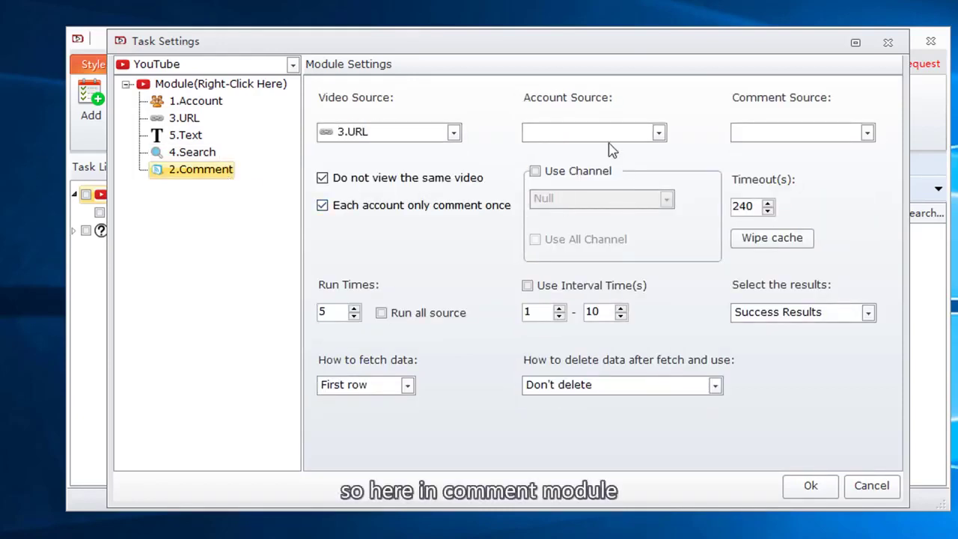
pyautogui.click(452, 132)
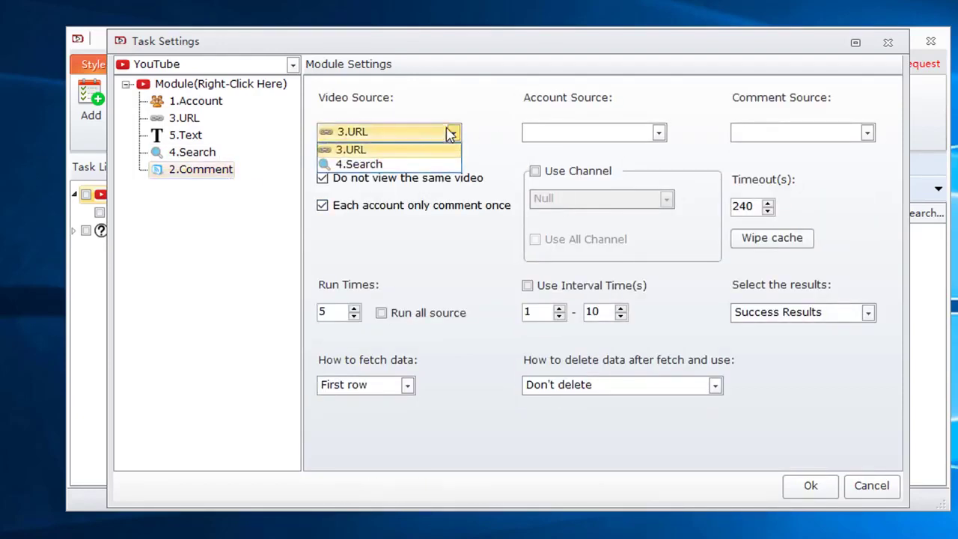
pyautogui.click(378, 163)
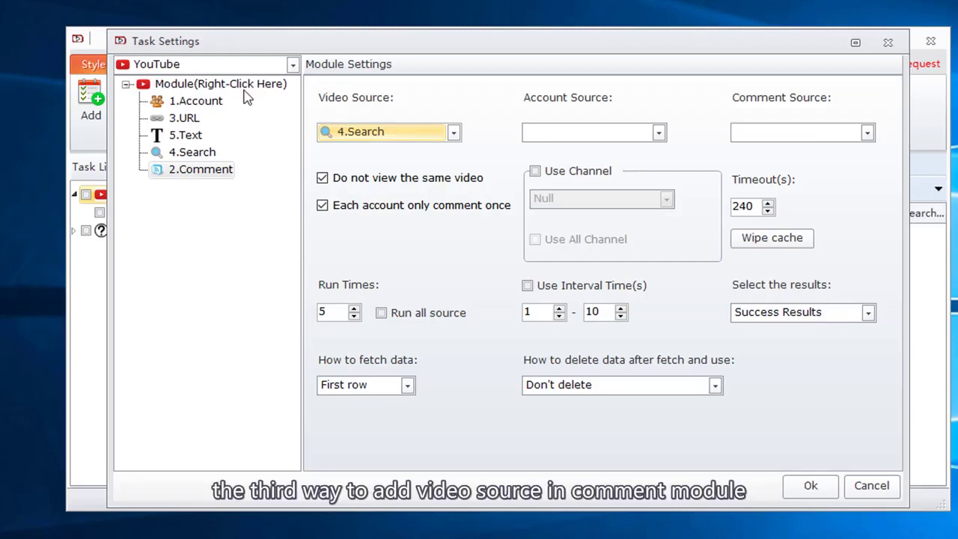
# Step: Insert a Get the channel's videos module after 4.Search, with 1.Account as account source
pyautogui.click(164, 154)
pyautogui.rightClick(161, 155)
pyautogui.moveTo(195, 166)
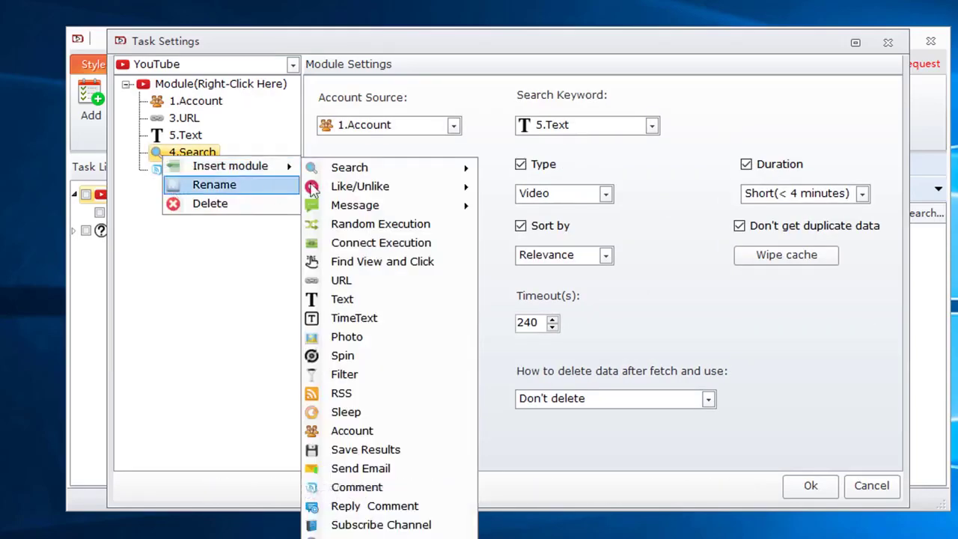
pyautogui.moveTo(419, 175)
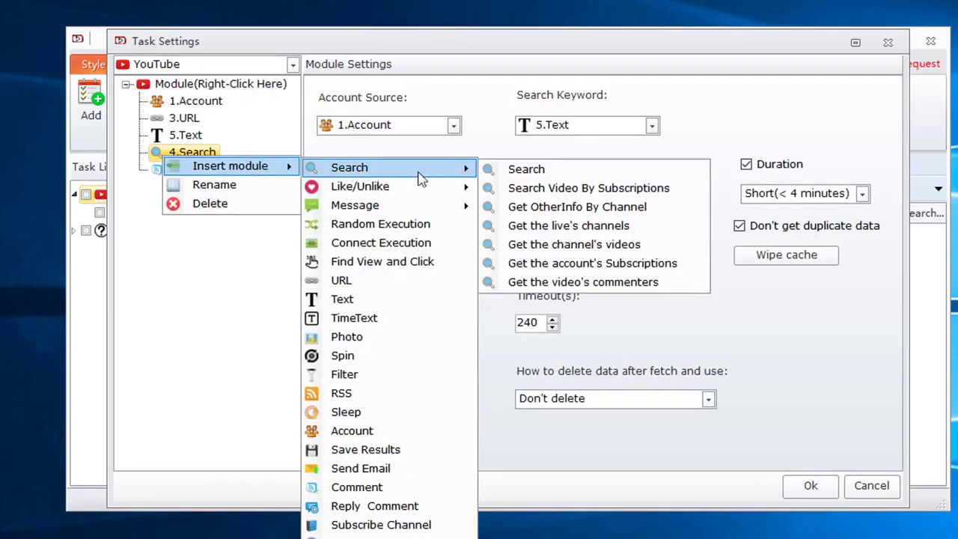
pyautogui.click(515, 250)
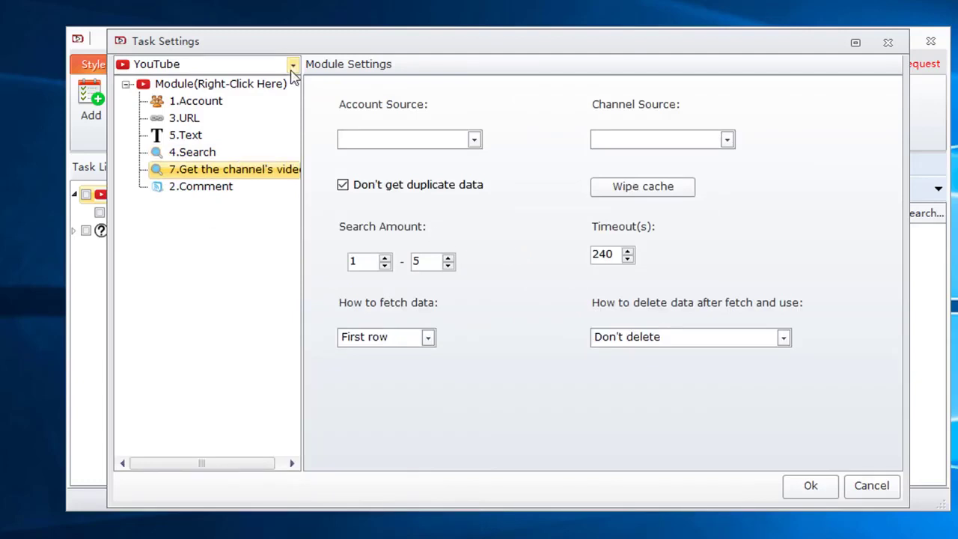
pyautogui.click(365, 140)
pyautogui.click(365, 156)
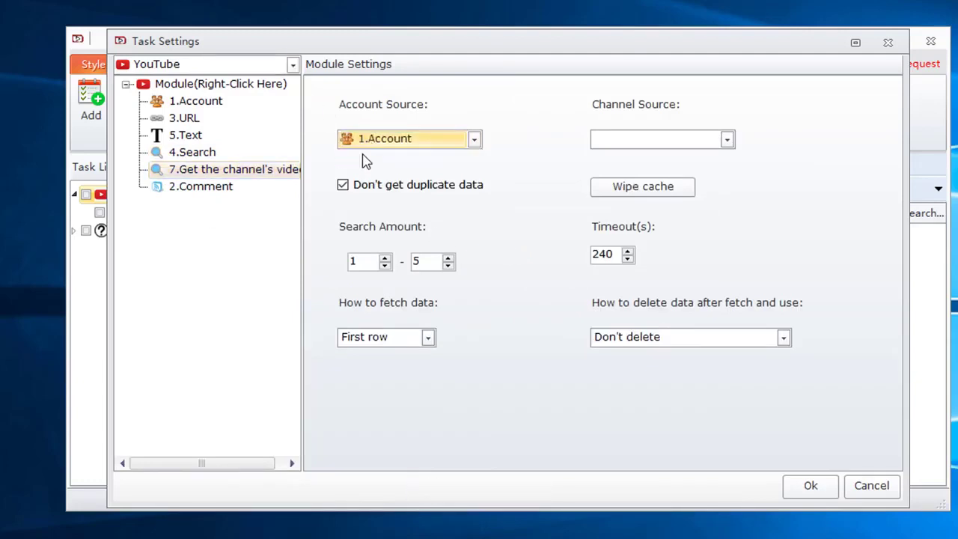
pyautogui.click(607, 142)
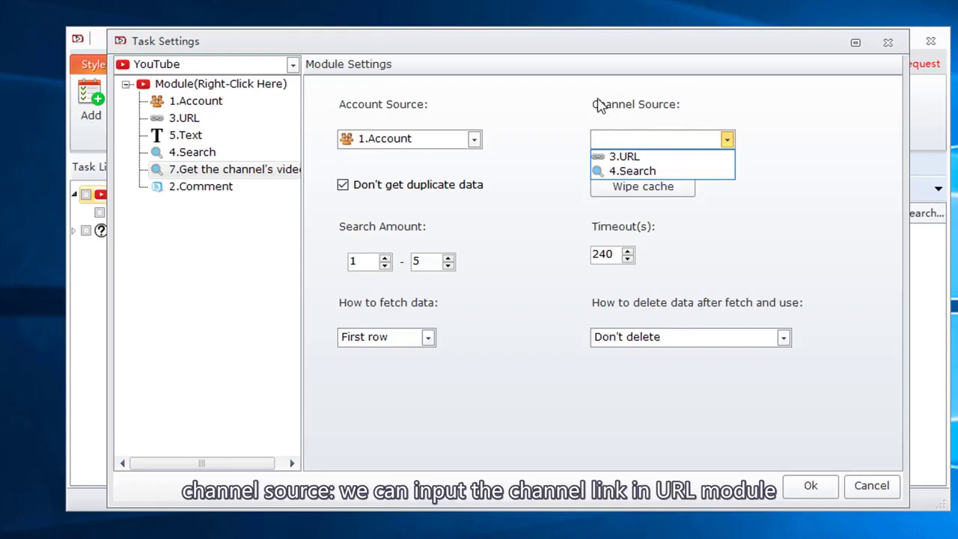
pyautogui.click(224, 186)
pyautogui.click(189, 153)
# Step: Insert a new URL module after 4.Search
pyautogui.rightClick(202, 157)
pyautogui.moveTo(218, 161)
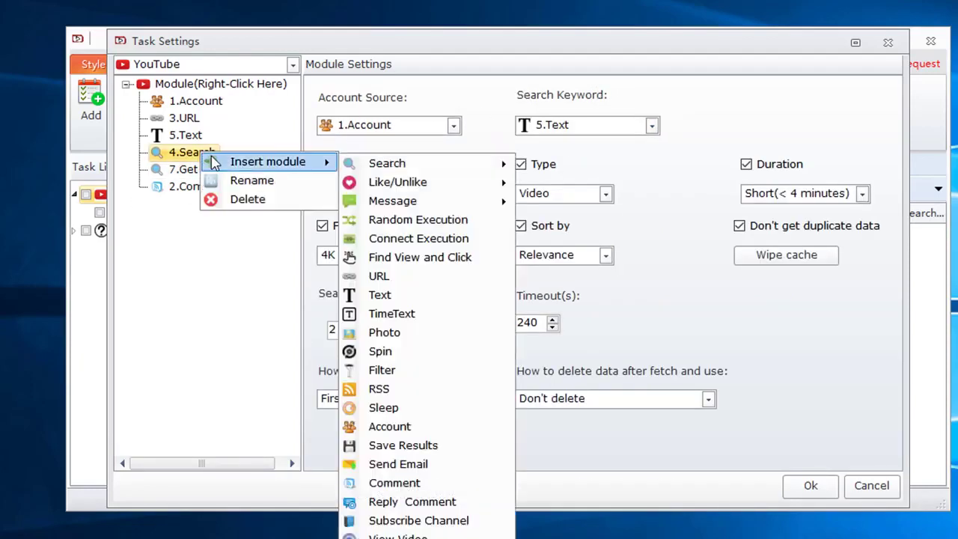
pyautogui.click(371, 274)
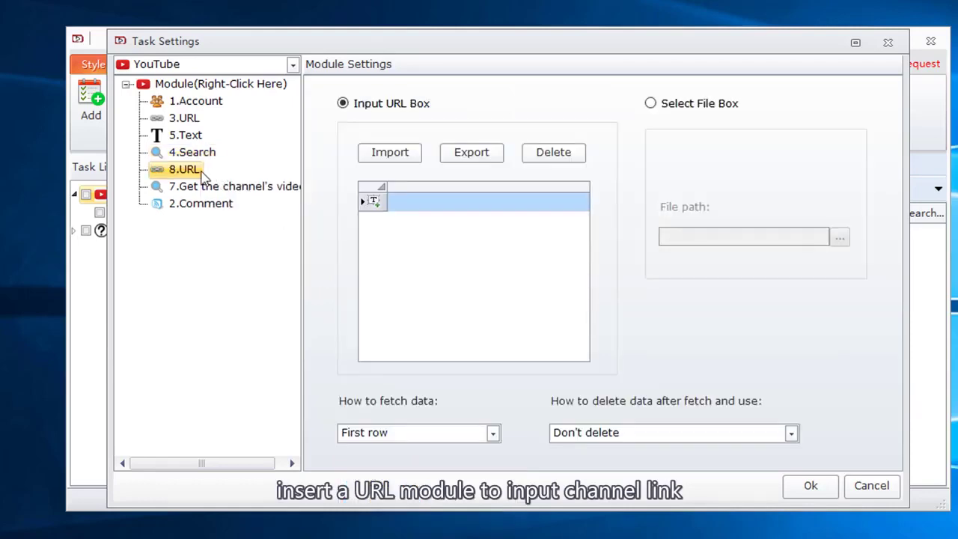
# Step: Rename the 8.URL module to 'URL(channel link)'
pyautogui.rightClick(201, 172)
pyautogui.click(244, 200)
pyautogui.click(404, 271)
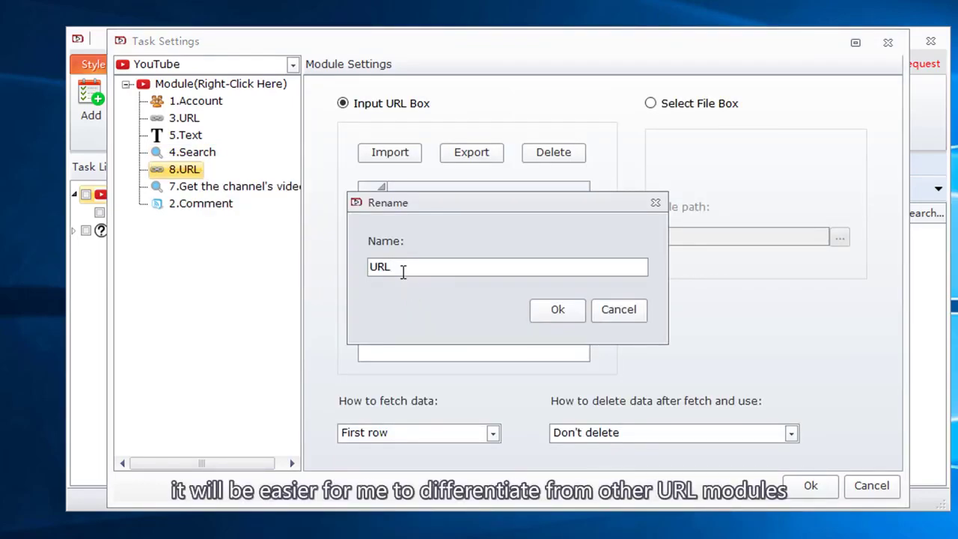
pyautogui.write('(channel link')
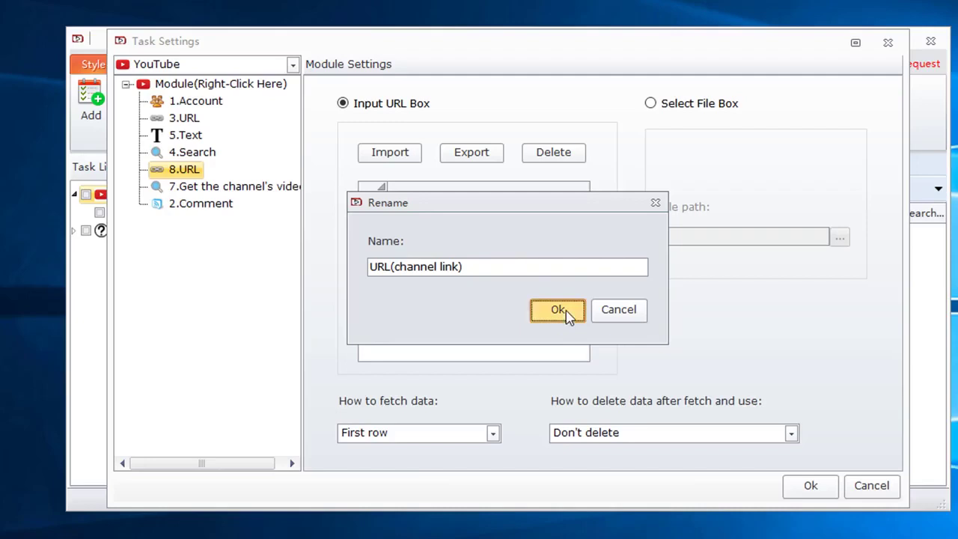
pyautogui.click(557, 310)
pyautogui.click(215, 193)
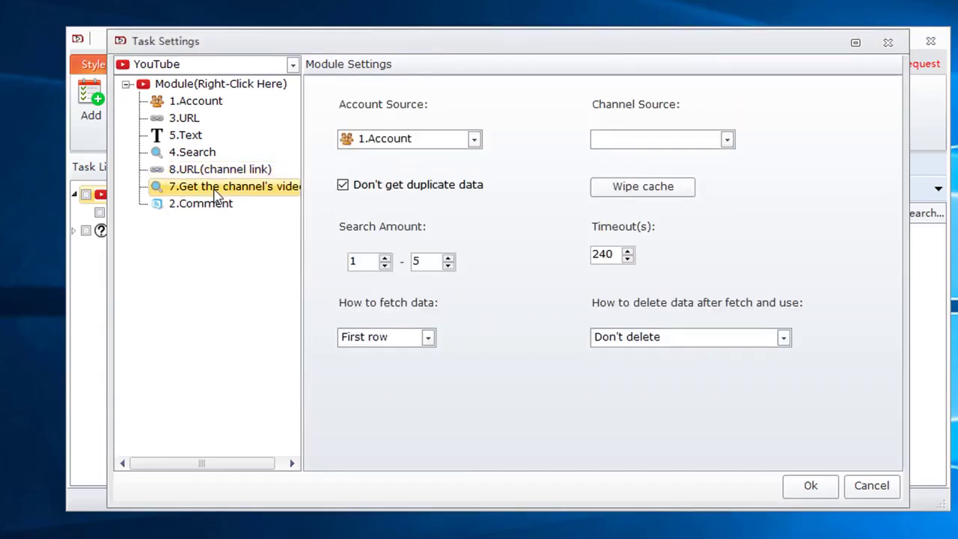
pyautogui.click(217, 169)
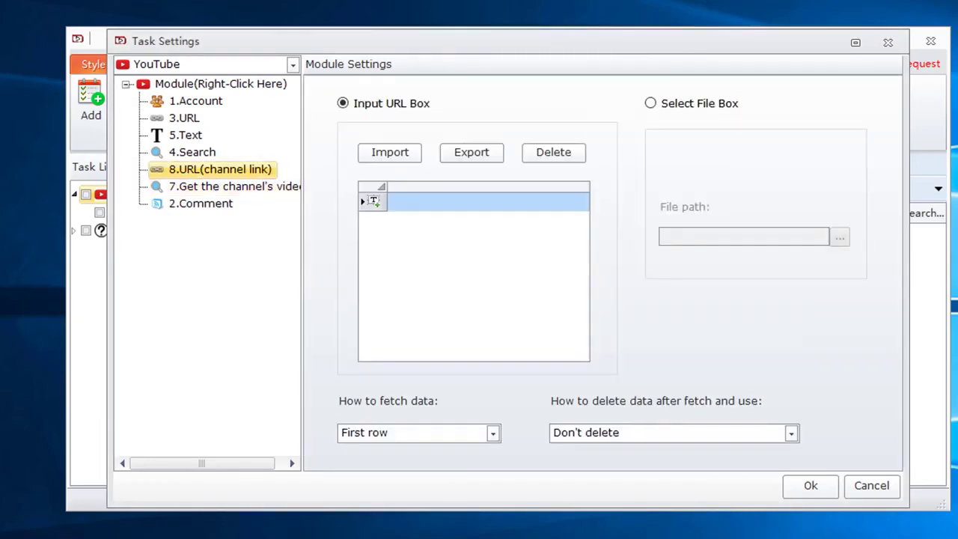
# Step: Paste the YouTube channel link into the URL(channel link) module's list
pyautogui.click(454, 210)
pyautogui.click(456, 209)
pyautogui.write('https://www.youtube.com/channel/UCDCkM4NHBwzRCs6AOrgFOPA/featured')
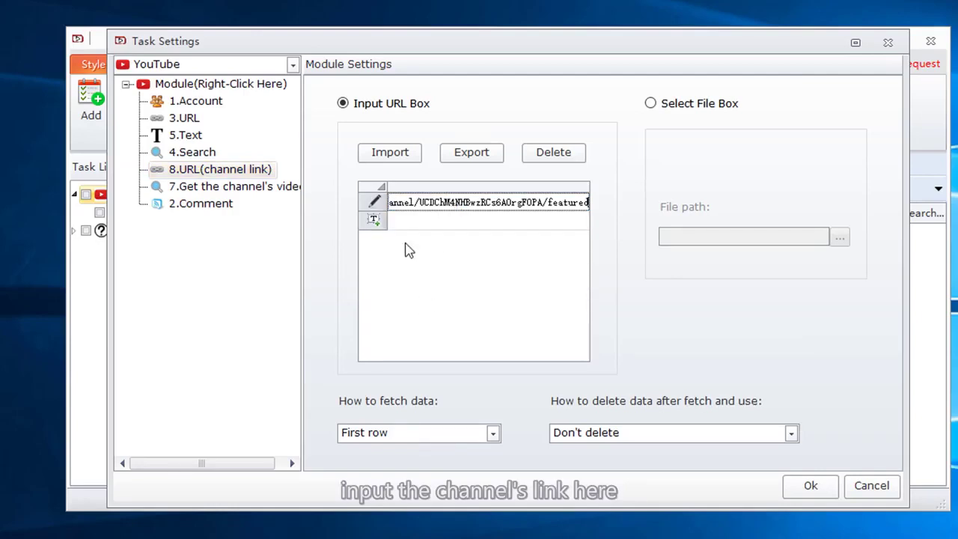
pyautogui.press('Return')
pyautogui.write('https://www.youtube.com/channel/UCDCkM4NHBwzRCs6AOrgFOPA/featured')
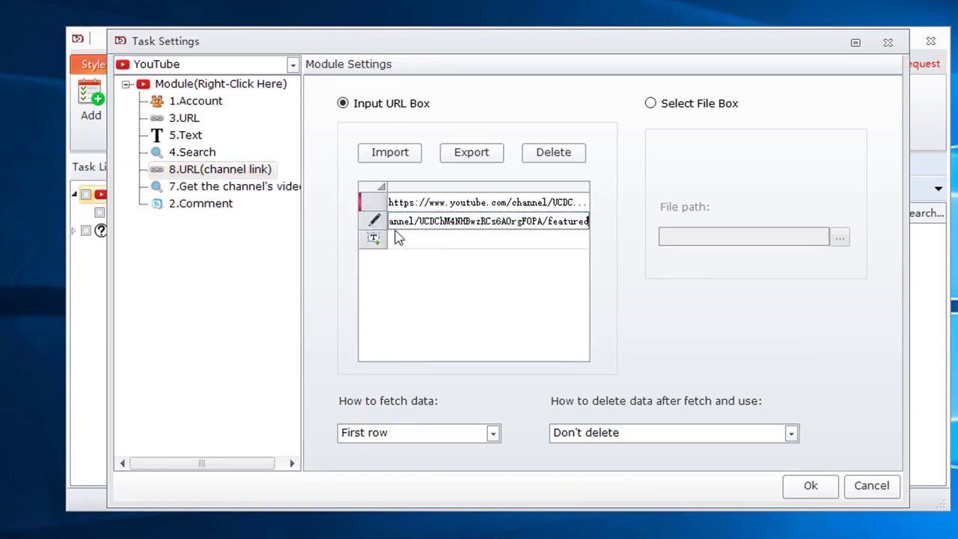
pyautogui.click(428, 238)
pyautogui.click(442, 226)
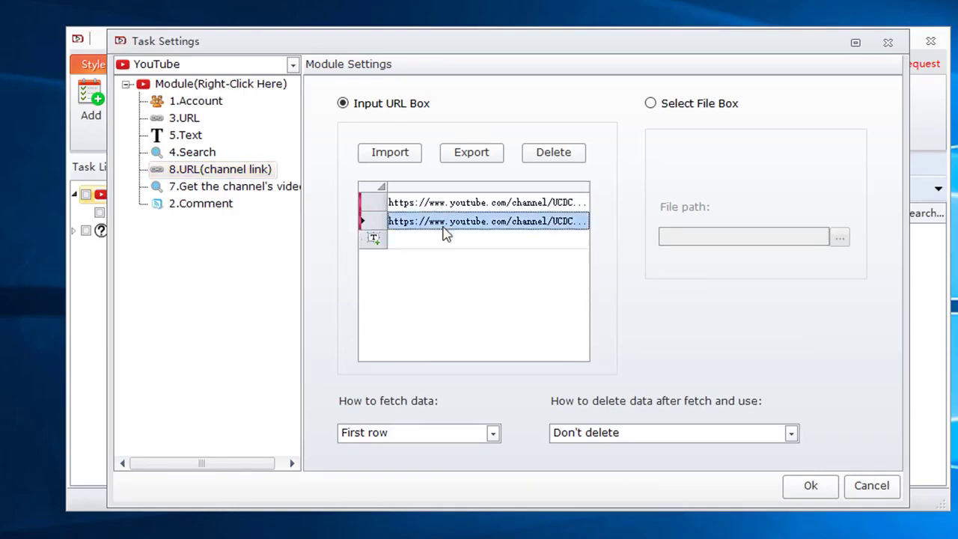
# Step: Set the channel-videos module's channel source to 8.URL(channel link) and select its search amount values
pyautogui.click(220, 189)
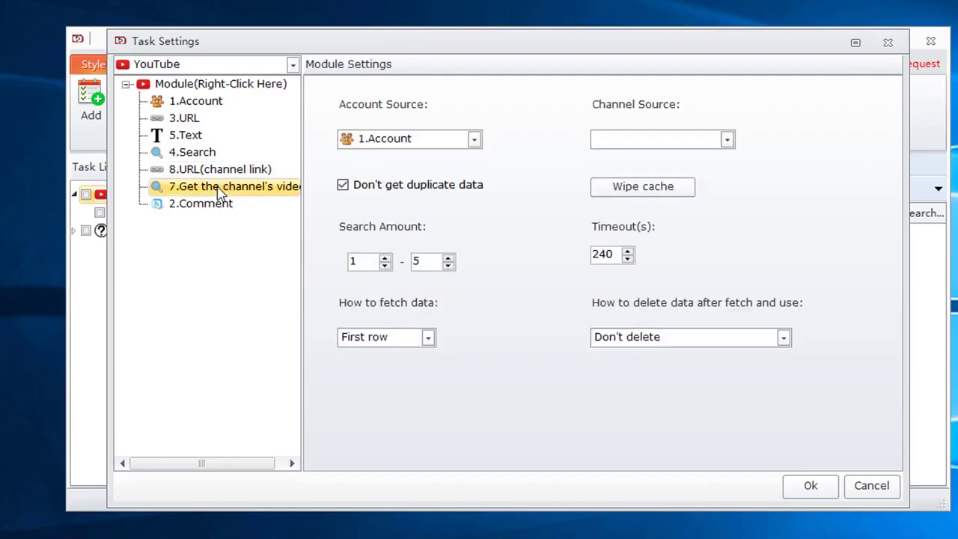
pyautogui.click(638, 141)
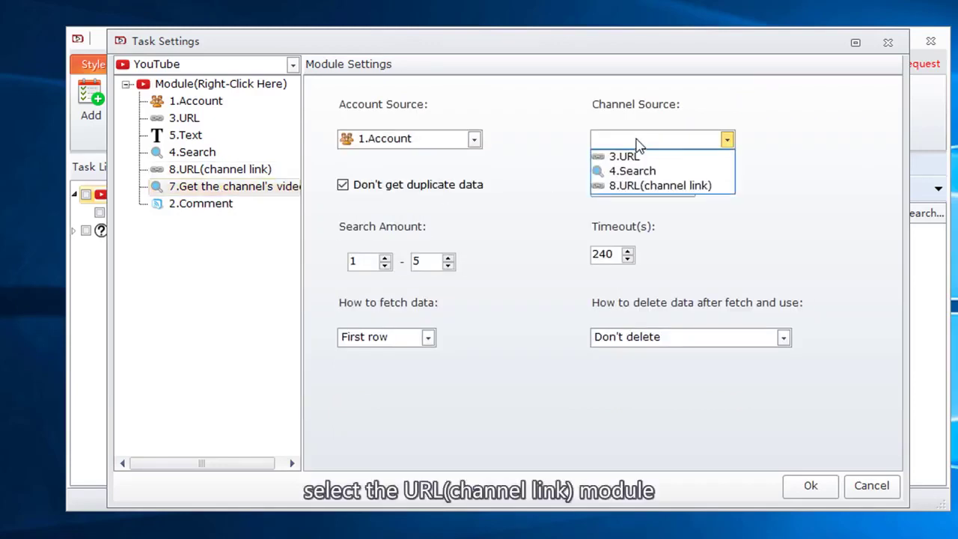
pyautogui.click(629, 185)
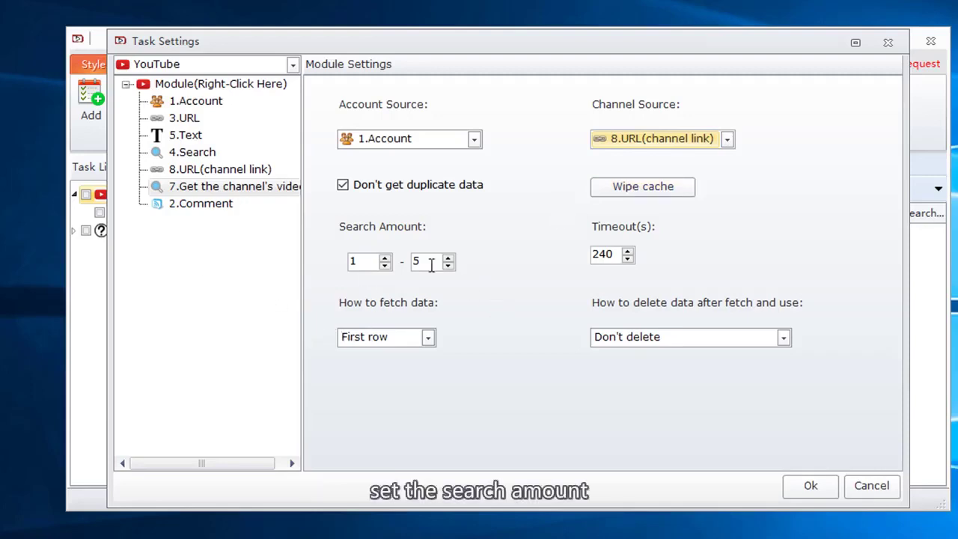
pyautogui.moveTo(356, 261); pyautogui.dragTo(346, 268)
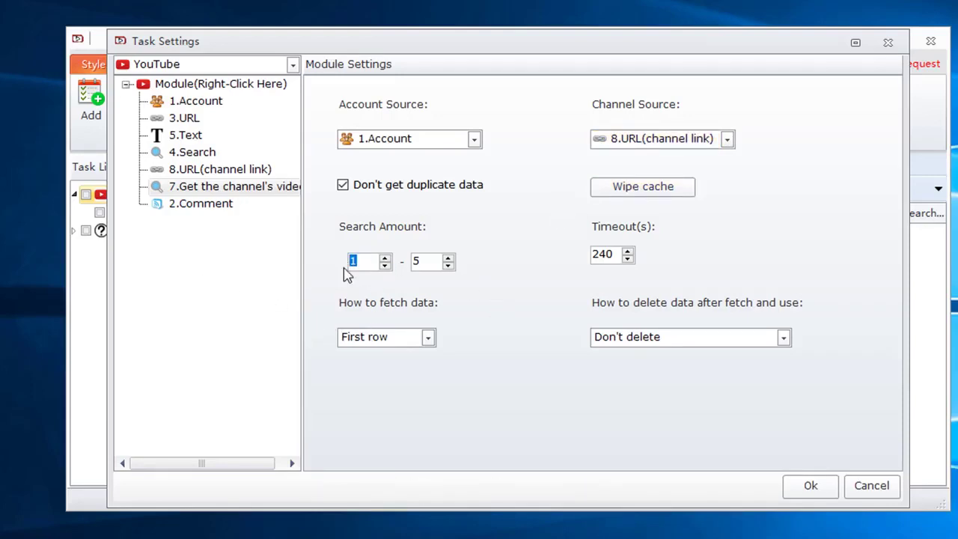
pyautogui.moveTo(432, 262); pyautogui.dragTo(399, 261)
# Step: Set the 2.Comment module's video source to 7.Get the channel's videos
pyautogui.click(189, 205)
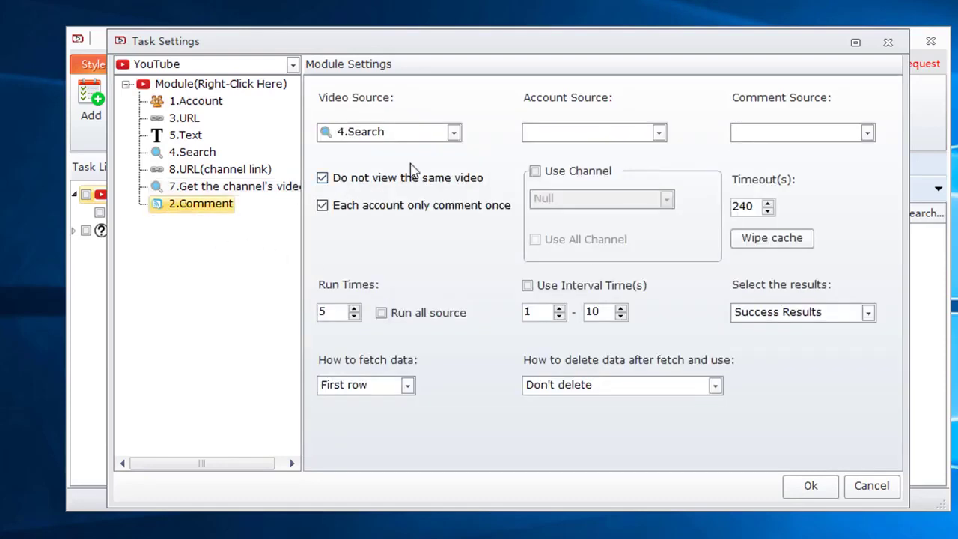
pyautogui.click(417, 132)
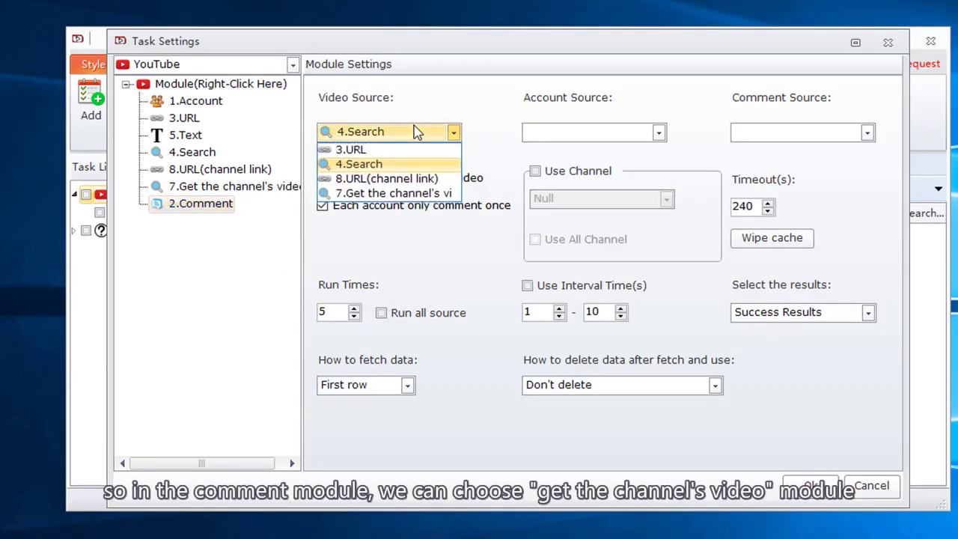
pyautogui.click(408, 193)
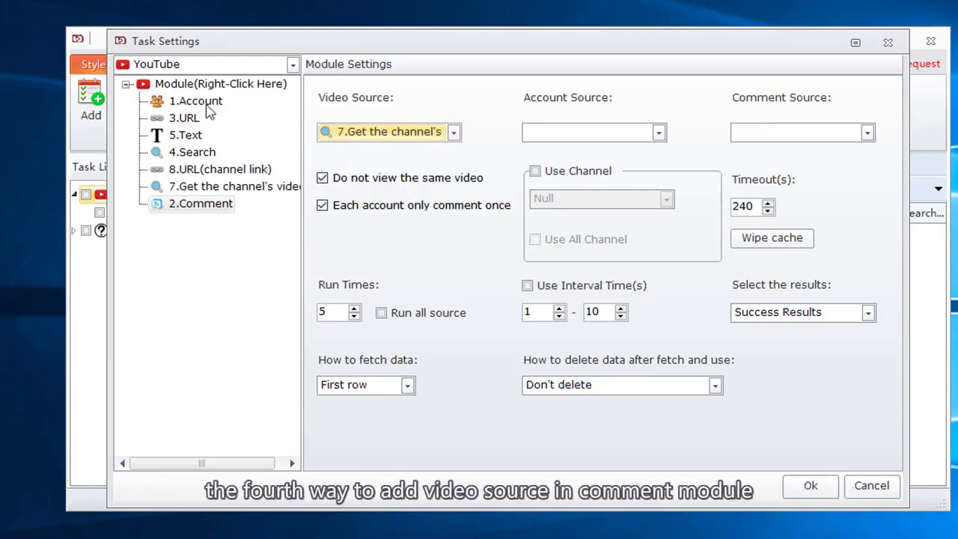
pyautogui.click(217, 187)
# Step: Insert a Search Video By Subscriptions module using 1.Account, 5-hour upload filter, search amount 10
pyautogui.rightClick(215, 189)
pyautogui.moveTo(341, 196)
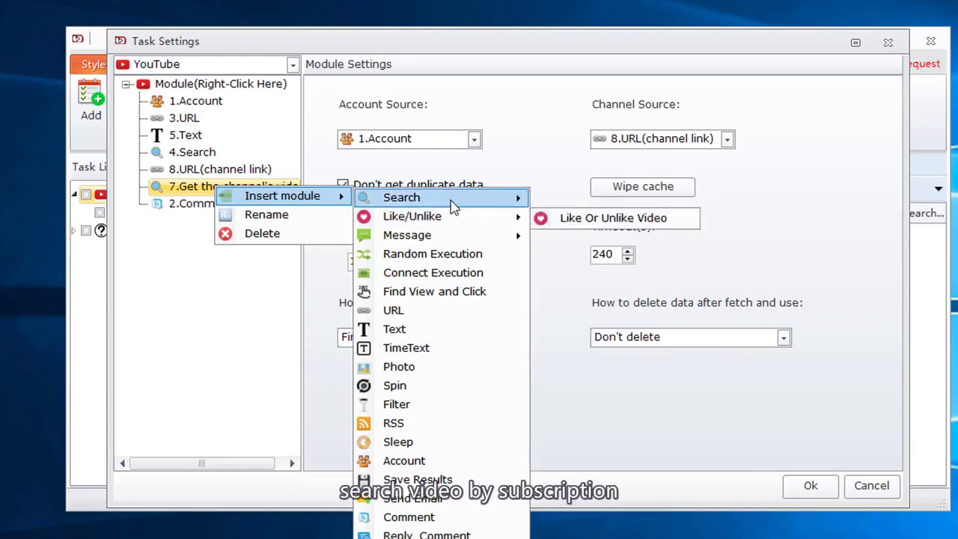
pyautogui.moveTo(454, 201)
pyautogui.click(694, 222)
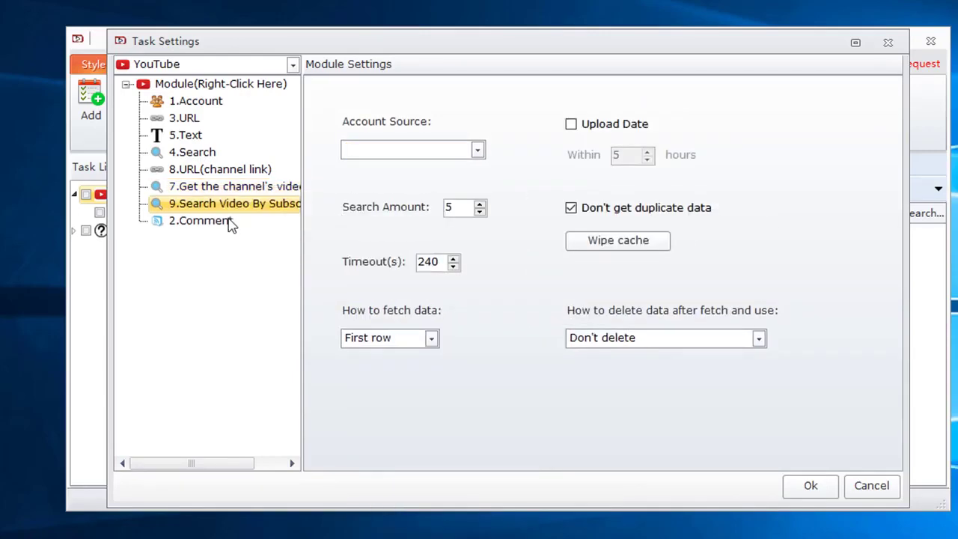
pyautogui.click(433, 151)
pyautogui.click(433, 169)
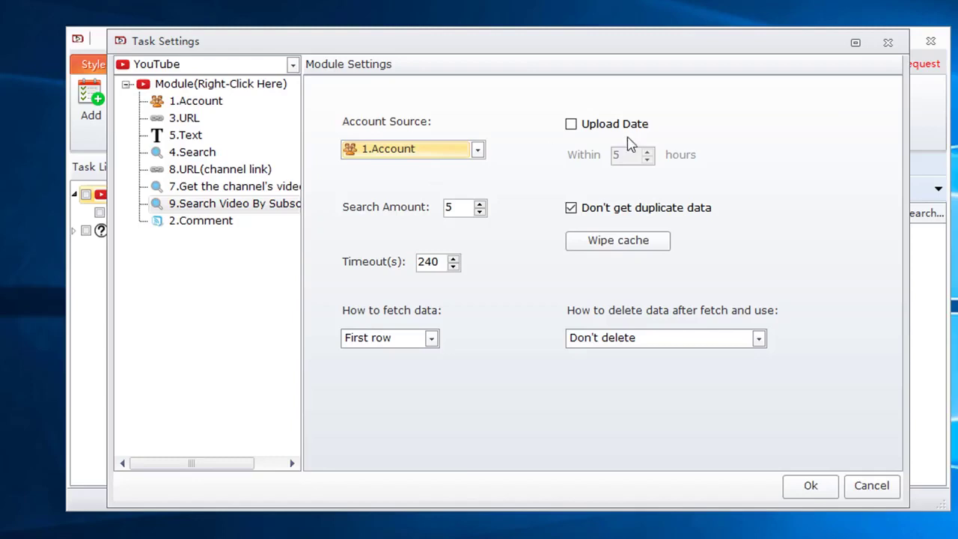
pyautogui.click(589, 131)
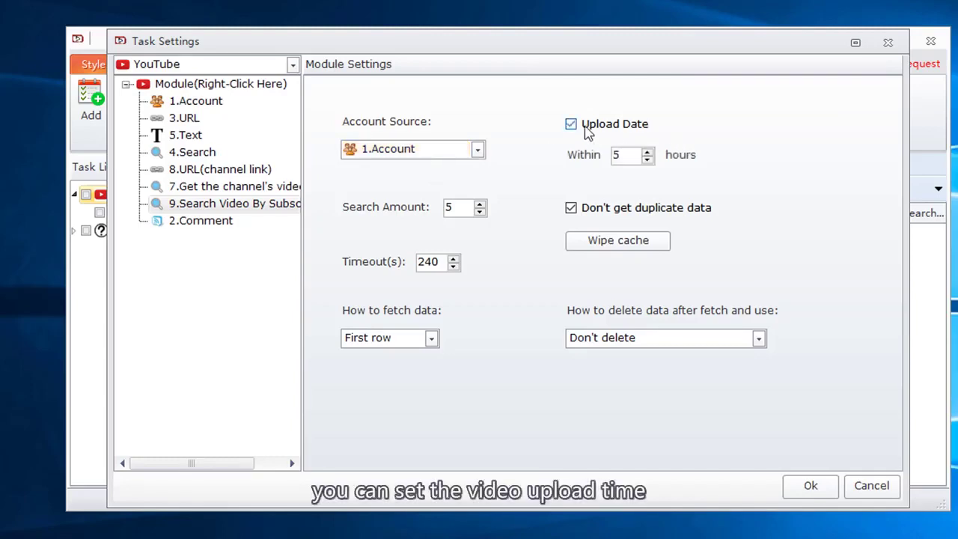
pyautogui.doubleClick(456, 207)
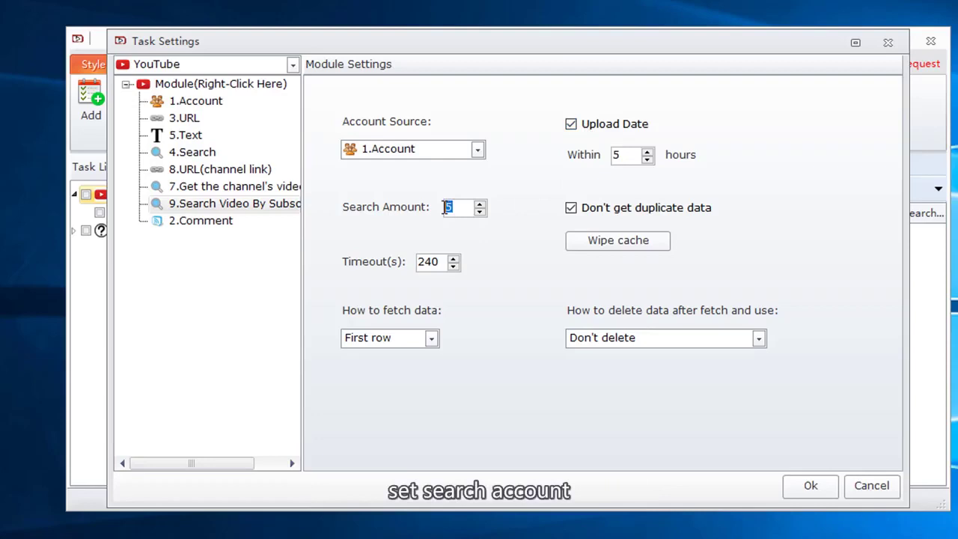
pyautogui.write('10')
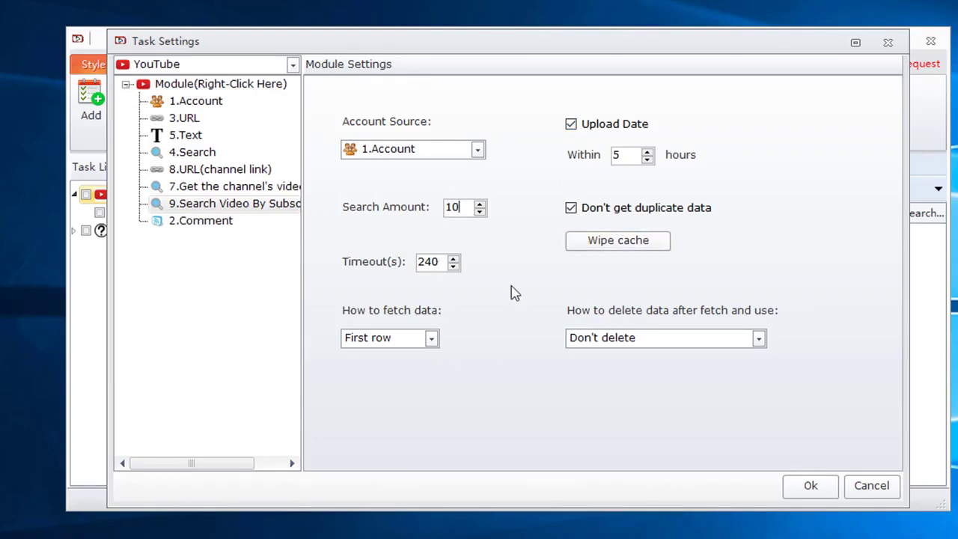
pyautogui.click(226, 220)
# Step: Set the Comment module's video source to 9.Search Video By Subscription and account source to 1.Account
pyautogui.click(415, 135)
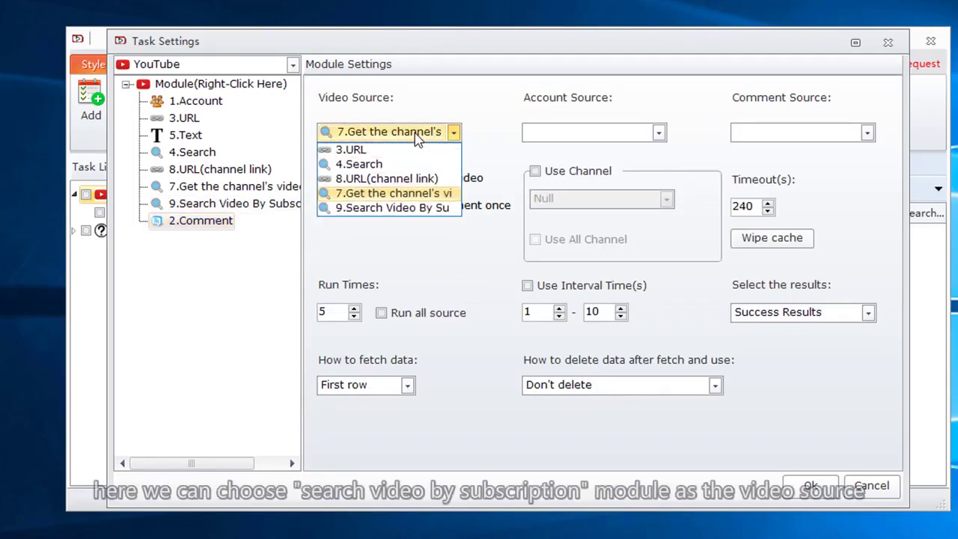
pyautogui.click(381, 208)
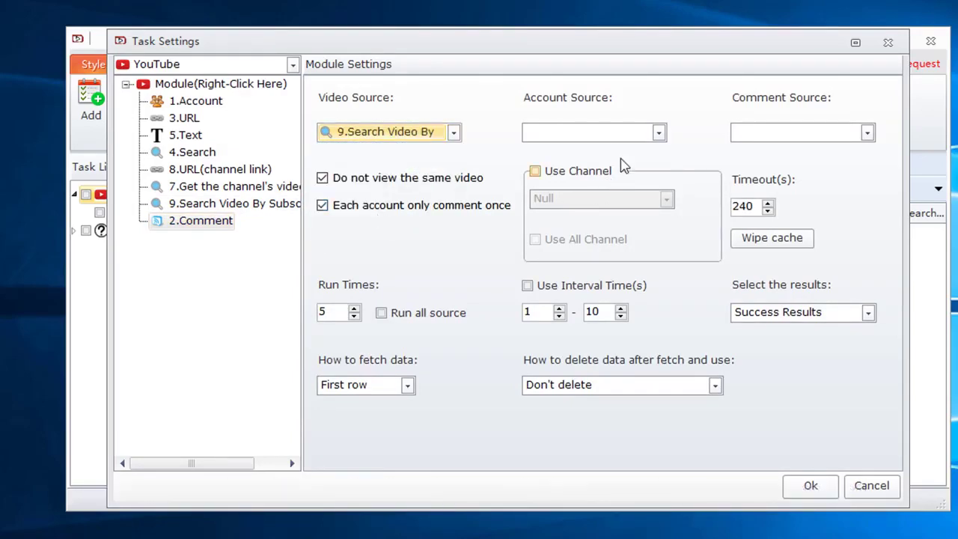
pyautogui.click(565, 135)
pyautogui.click(562, 150)
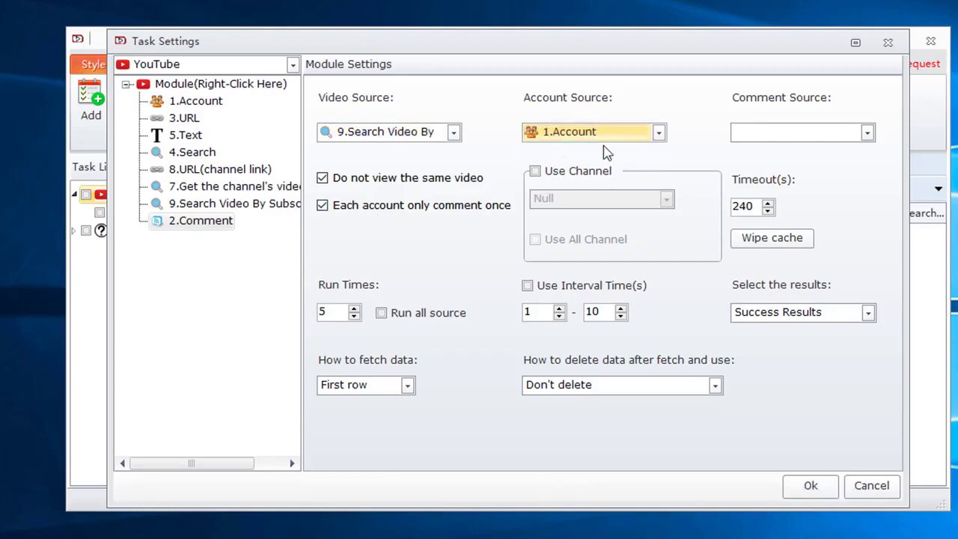
pyautogui.click(779, 136)
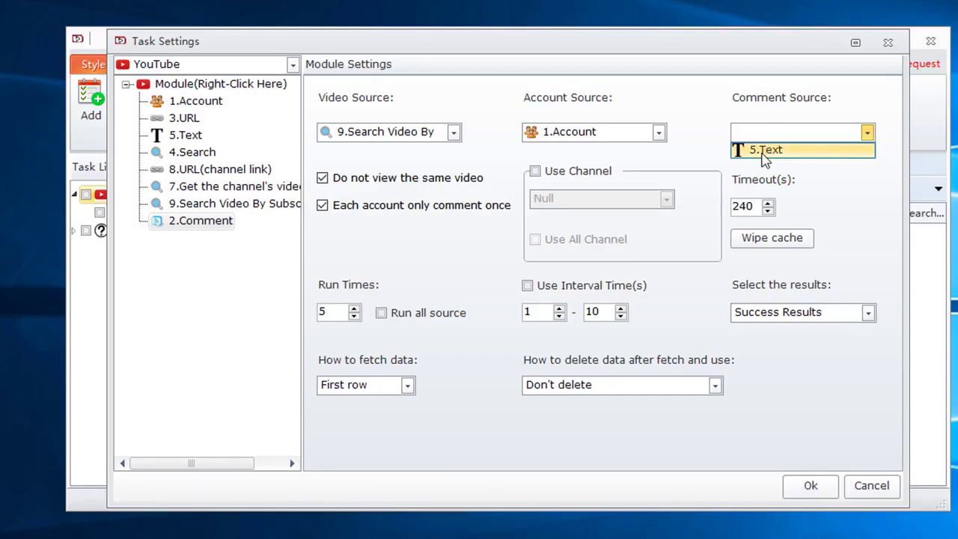
pyautogui.click(764, 105)
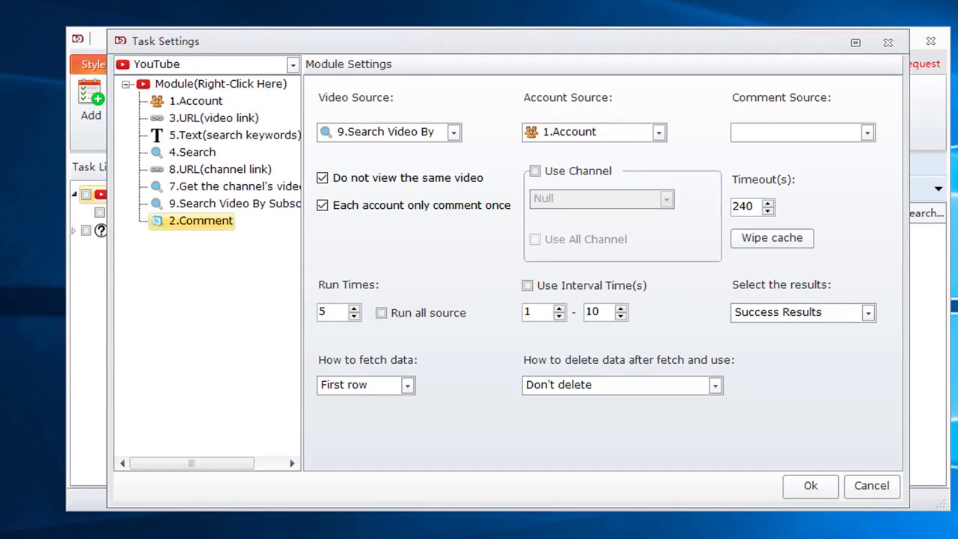
# Step: Insert a Text module under 9.Search Video By Subscription and rename it Text(comment)
pyautogui.rightClick(193, 201)
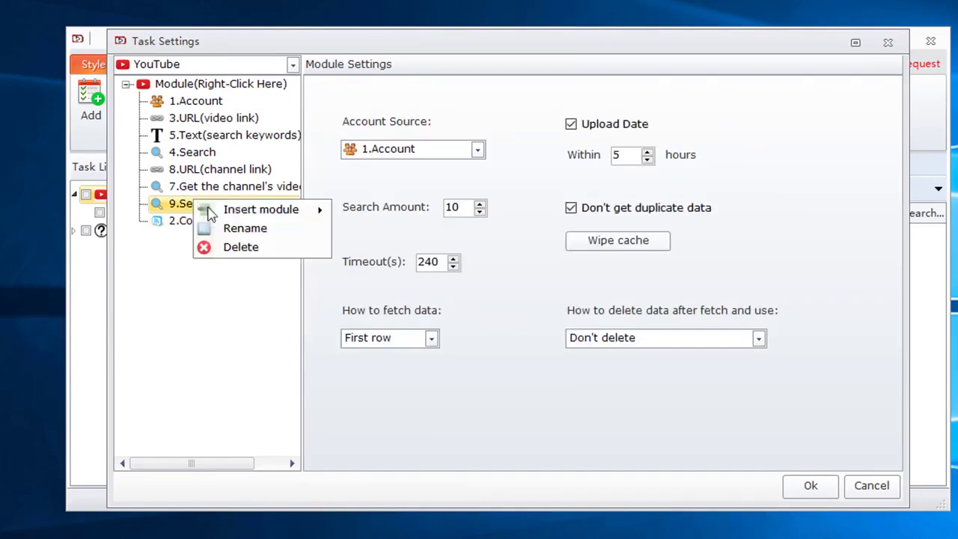
pyautogui.moveTo(220, 215)
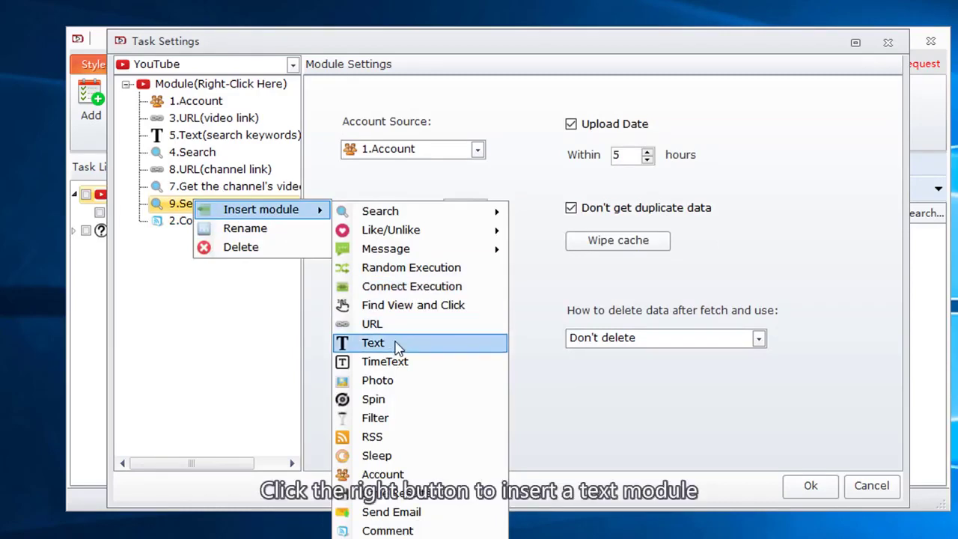
pyautogui.click(395, 343)
pyautogui.rightClick(187, 220)
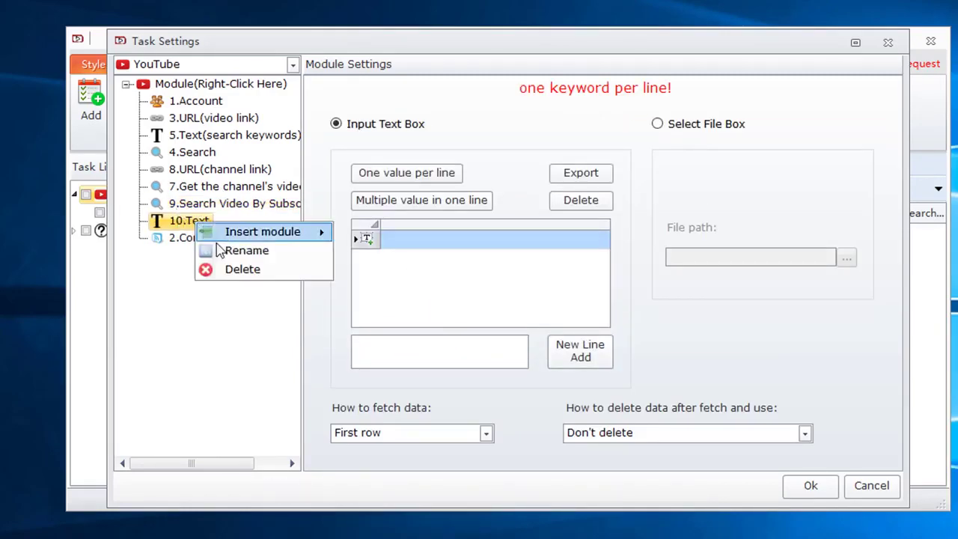
pyautogui.click(233, 250)
pyautogui.click(409, 271)
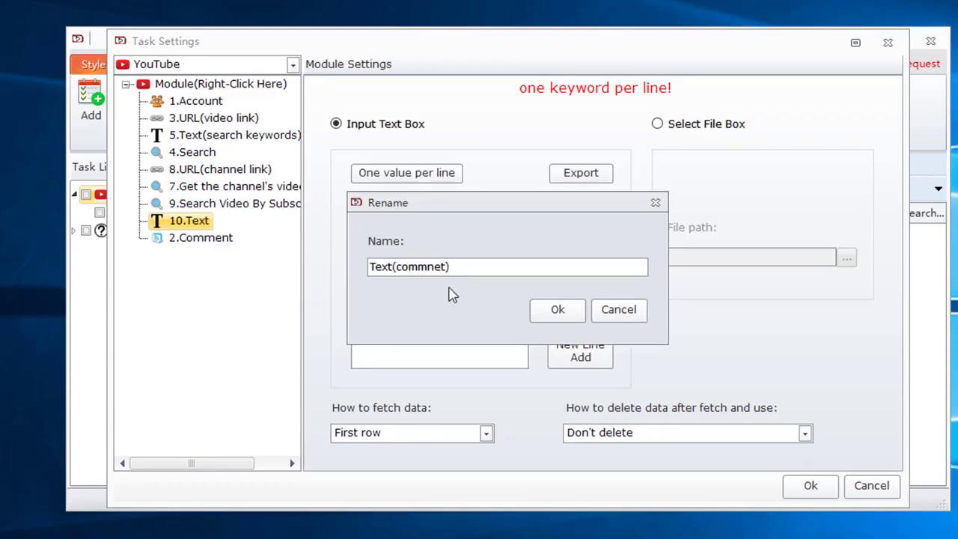
pyautogui.moveTo(447, 269); pyautogui.dragTo(404, 271)
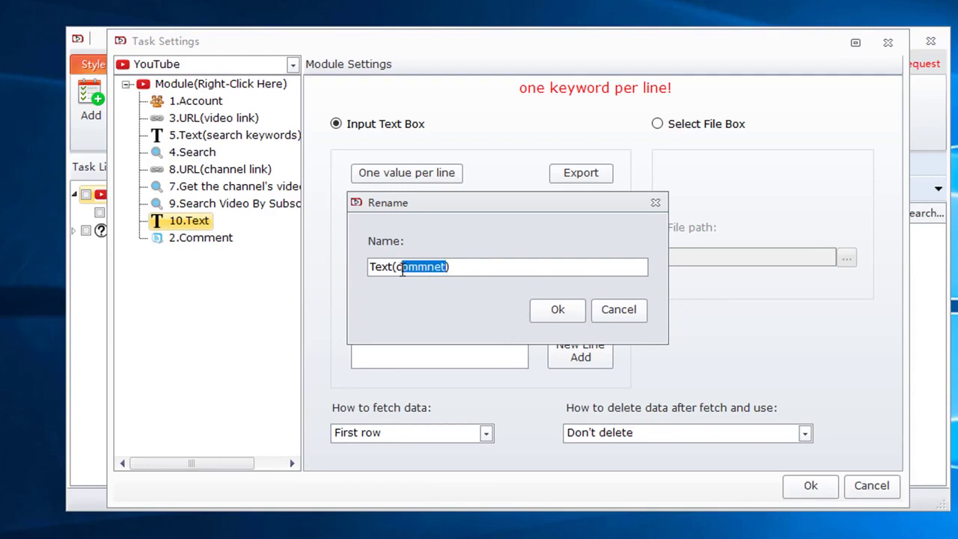
pyautogui.write('co')
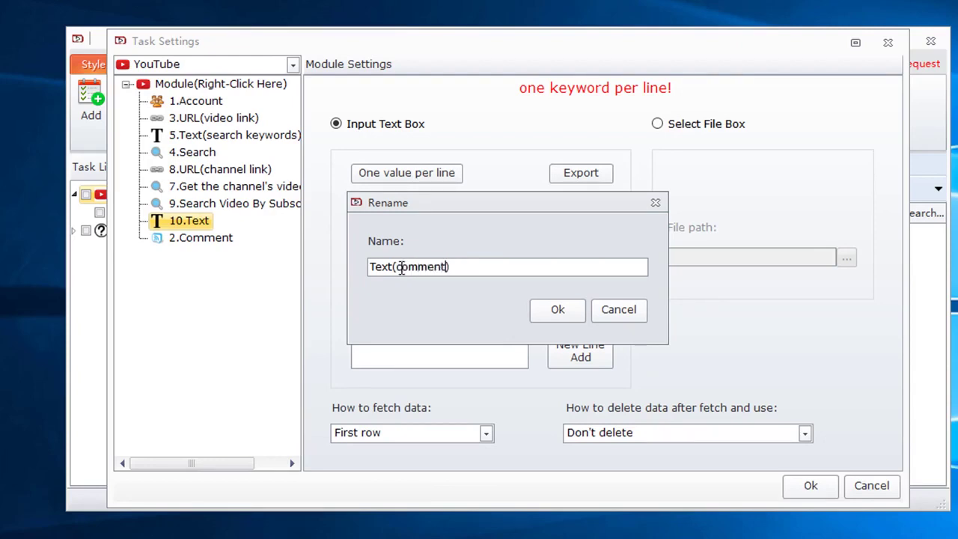
pyautogui.click(557, 309)
# Step: Enter the comment lines 'nice' and 'good' in the Text(comment) grid
pyautogui.click(447, 247)
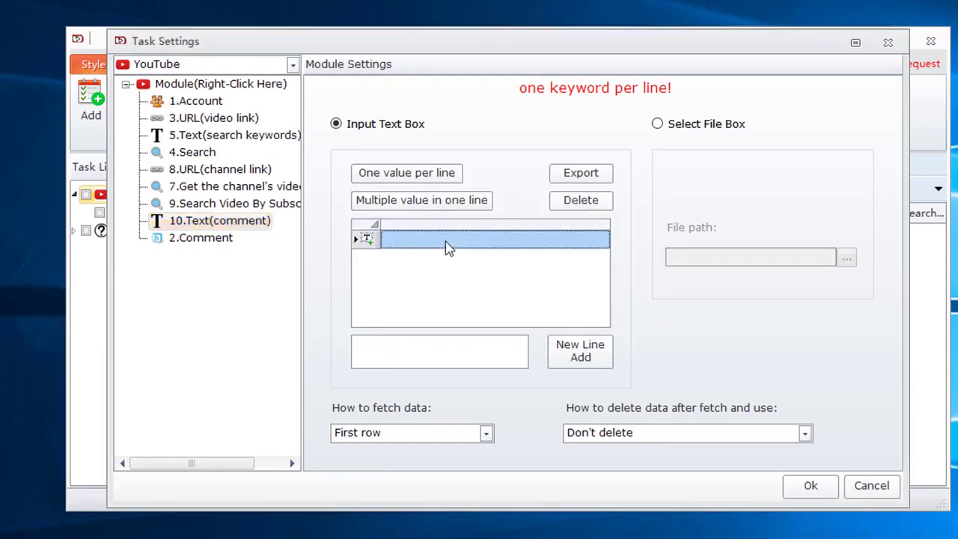
pyautogui.write('nice')
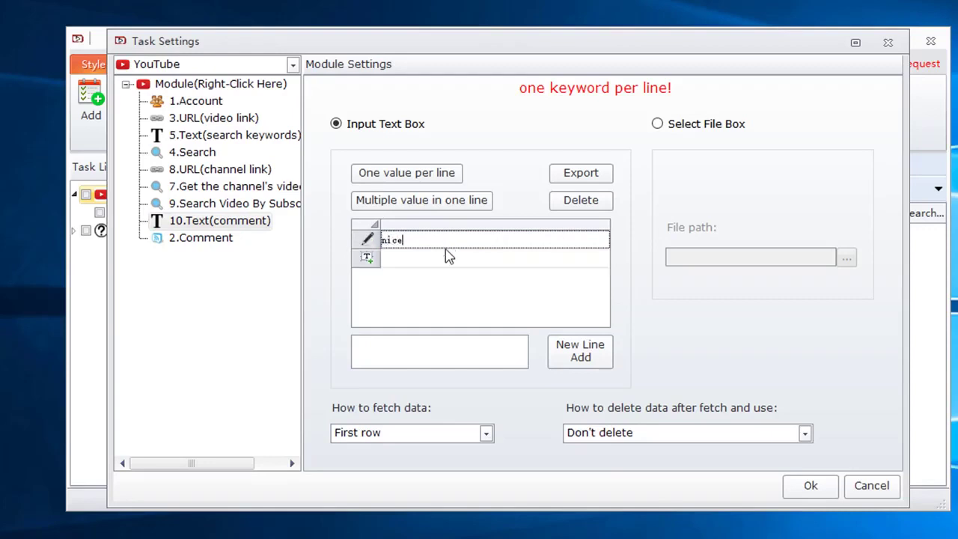
pyautogui.click(447, 259)
pyautogui.write('goo')
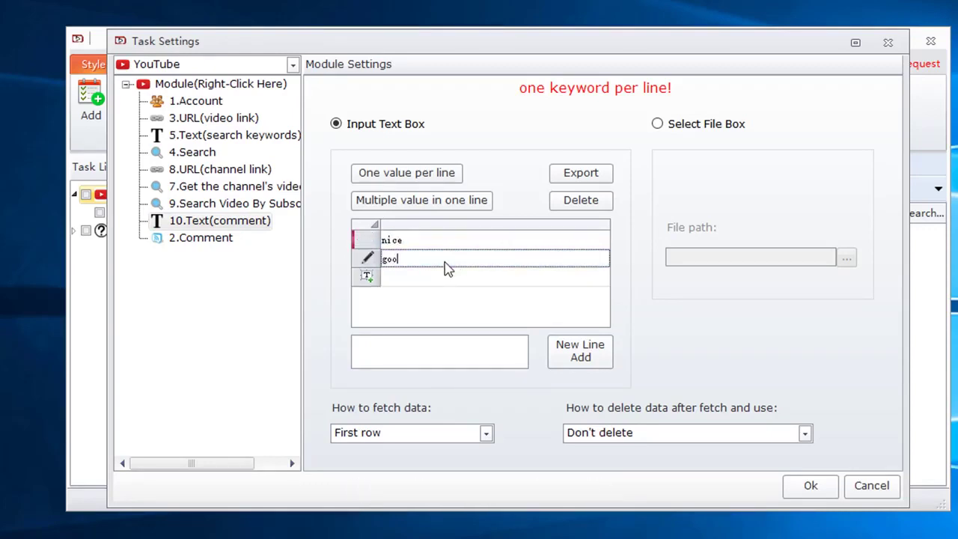
pyautogui.write('d')
# Step: Set the Comment module's comment source to 10.Text(comment) and tick Use Channel
pyautogui.click(199, 240)
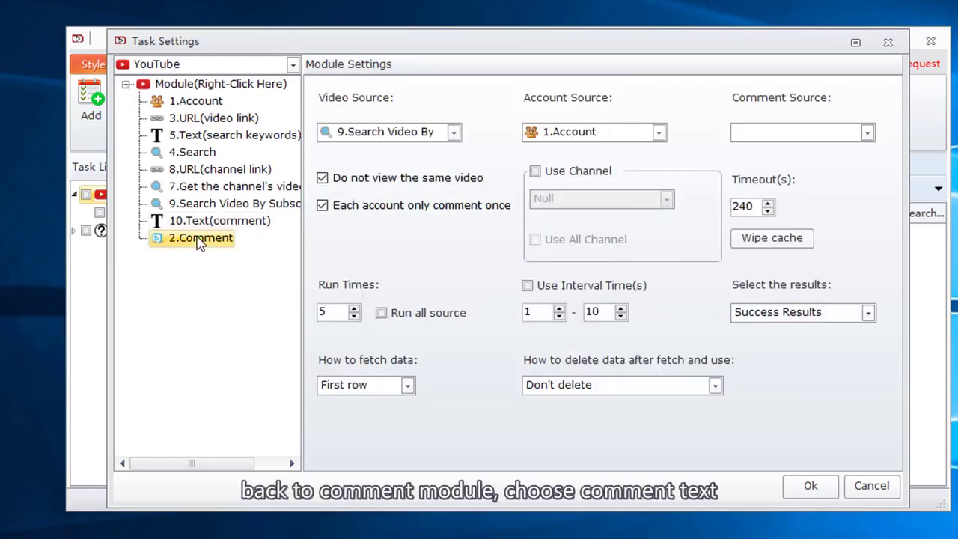
pyautogui.click(807, 142)
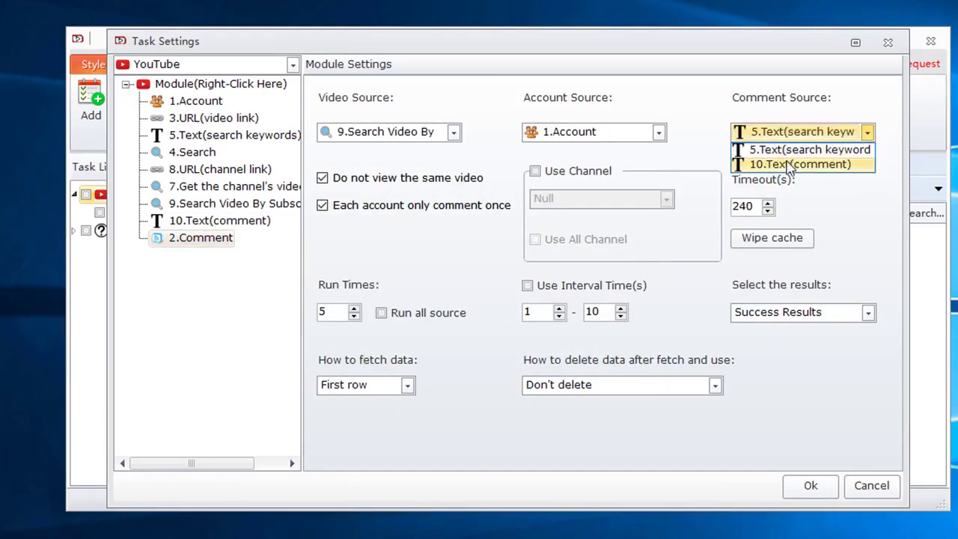
pyautogui.click(790, 165)
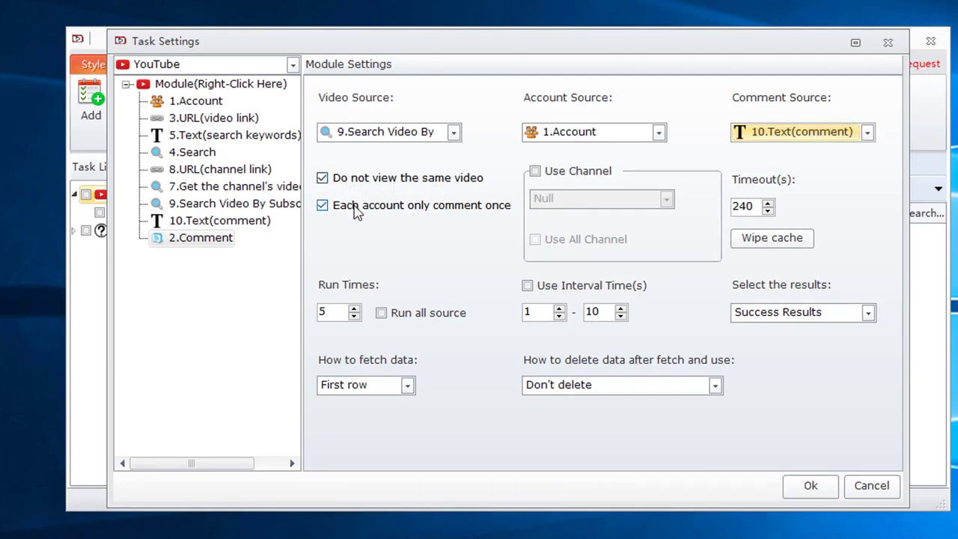
pyautogui.click(535, 173)
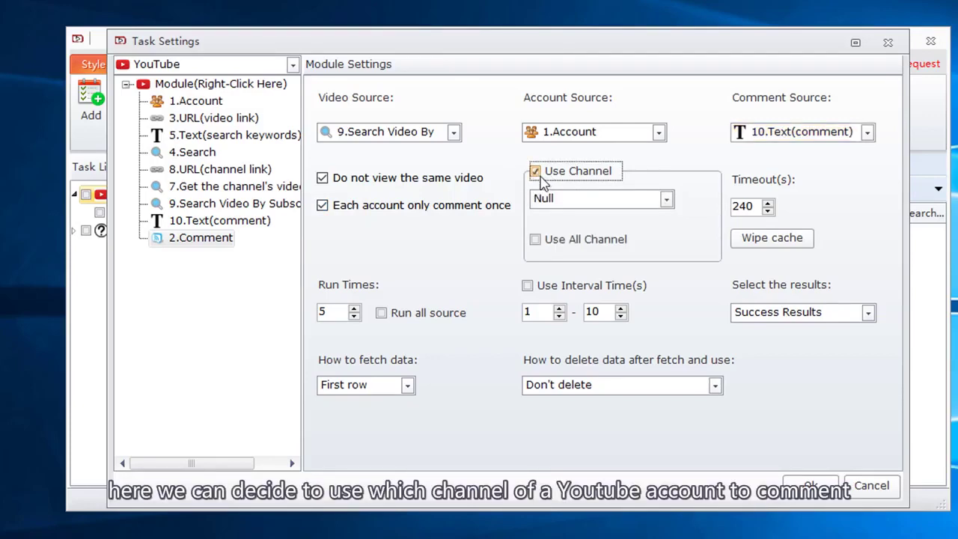
pyautogui.click(581, 201)
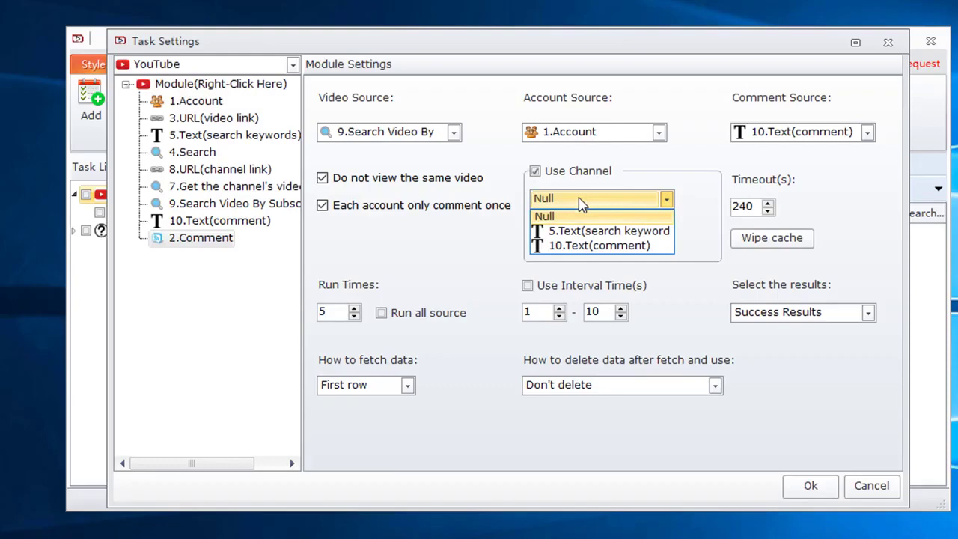
pyautogui.click(213, 219)
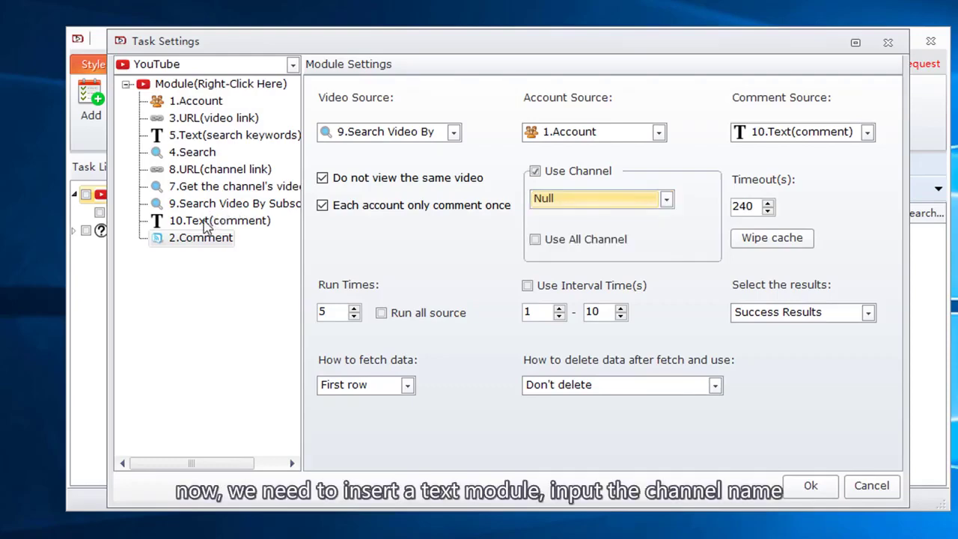
# Step: Insert a Text module after 10.Text(comment) and rename it Text(channel name)
pyautogui.rightClick(206, 221)
pyautogui.moveTo(217, 233)
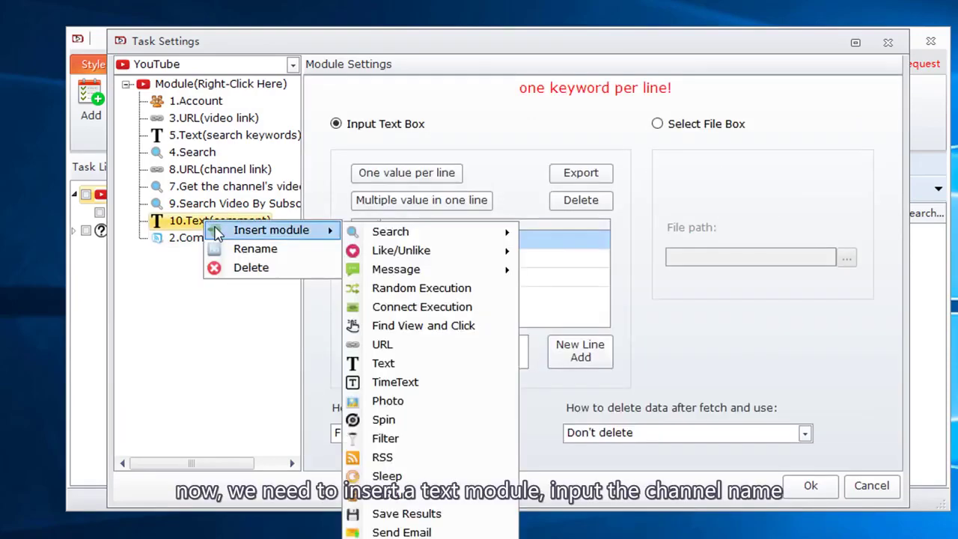
pyautogui.click(400, 366)
pyautogui.rightClick(202, 240)
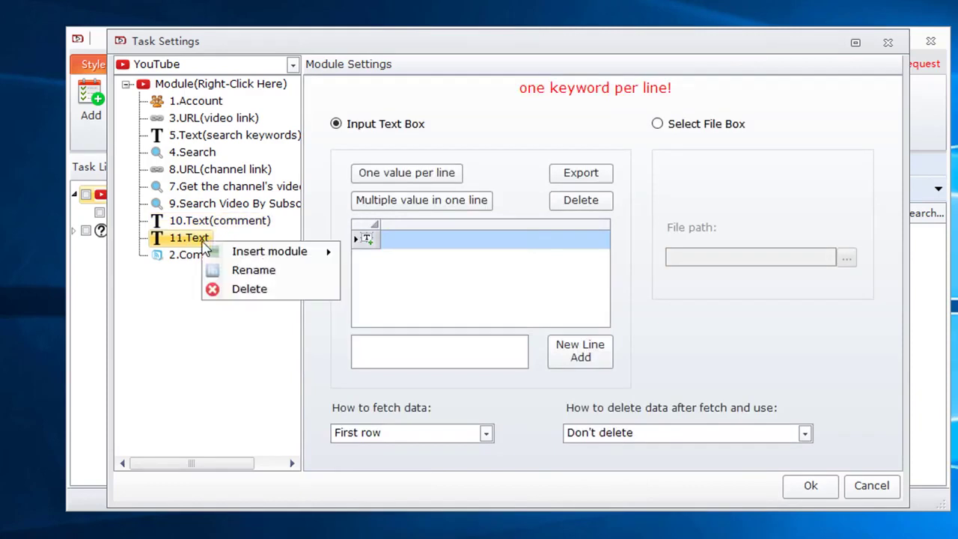
pyautogui.click(240, 269)
pyautogui.click(423, 268)
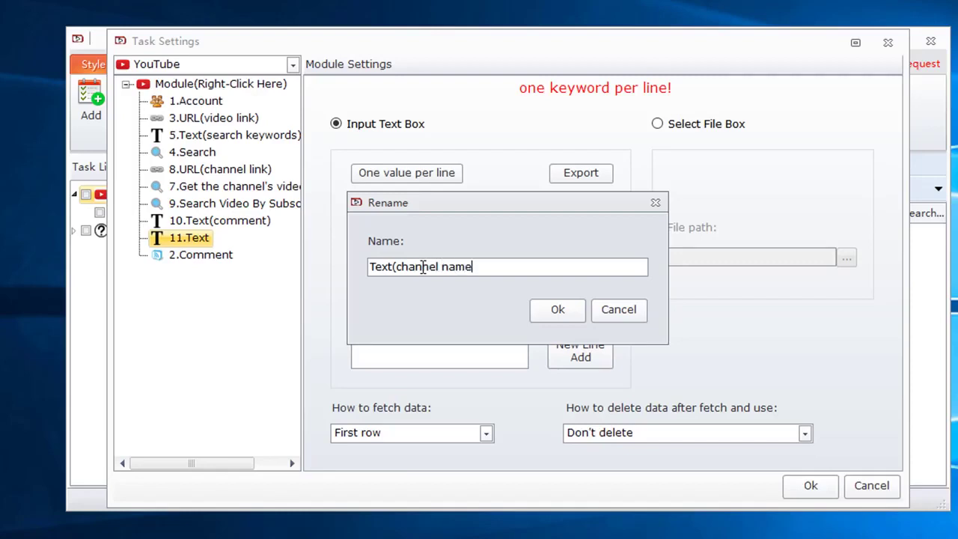
pyautogui.click(574, 316)
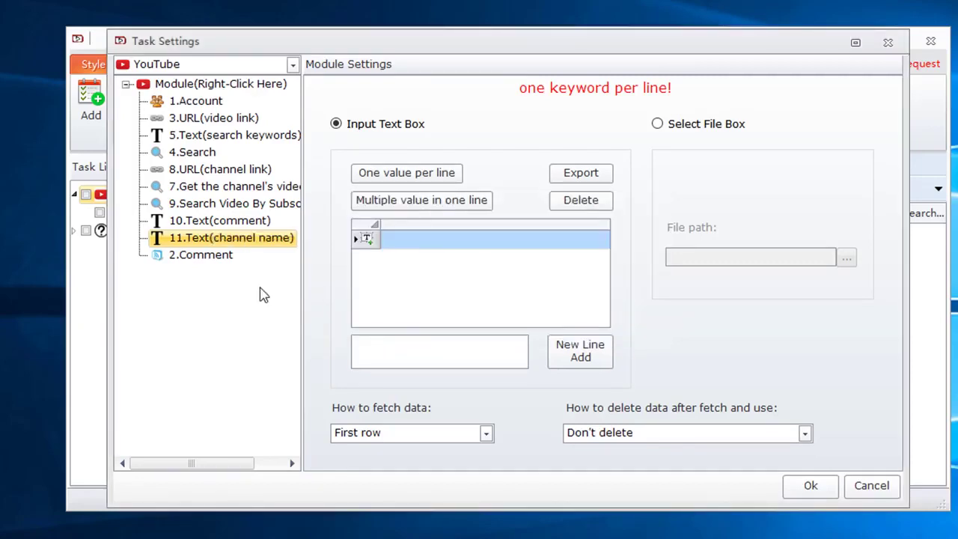
# Step: Start editing the first line of the 11.Text(channel name) module's grid
pyautogui.click(189, 254)
pyautogui.click(209, 238)
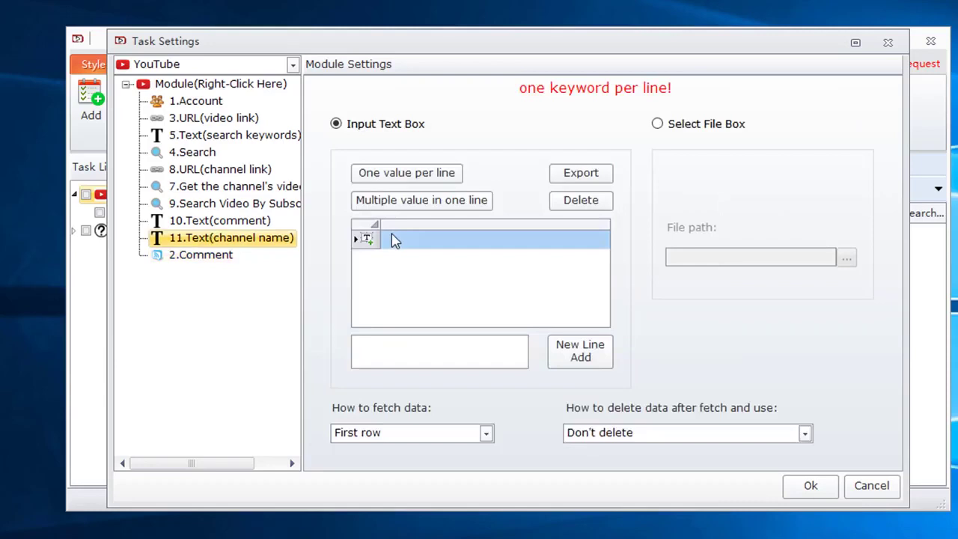
pyautogui.click(394, 241)
pyautogui.click(394, 241)
# Step: Enter the channel name and make 11.Text(channel name) the Comment module's Use Channel source
pyautogui.write('aicode')
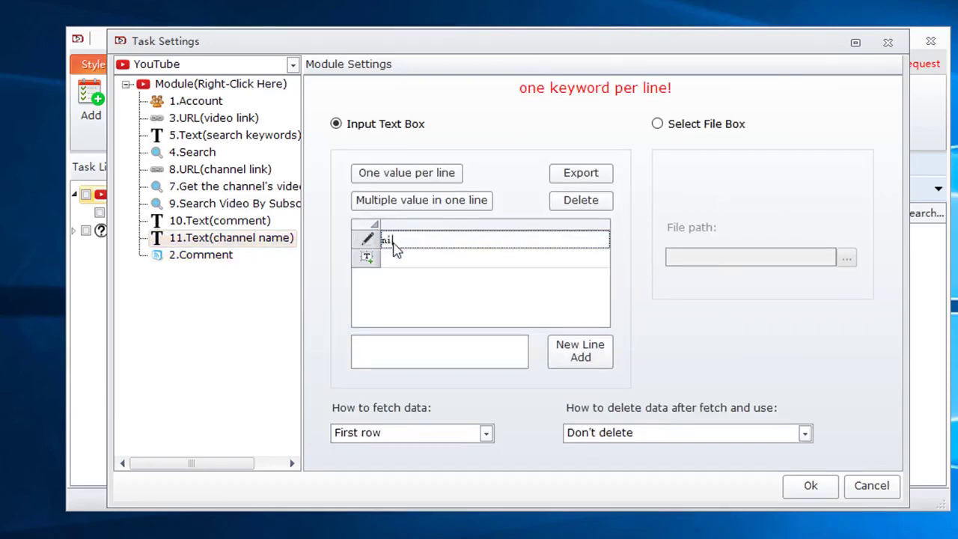
pyautogui.click(270, 256)
pyautogui.click(576, 198)
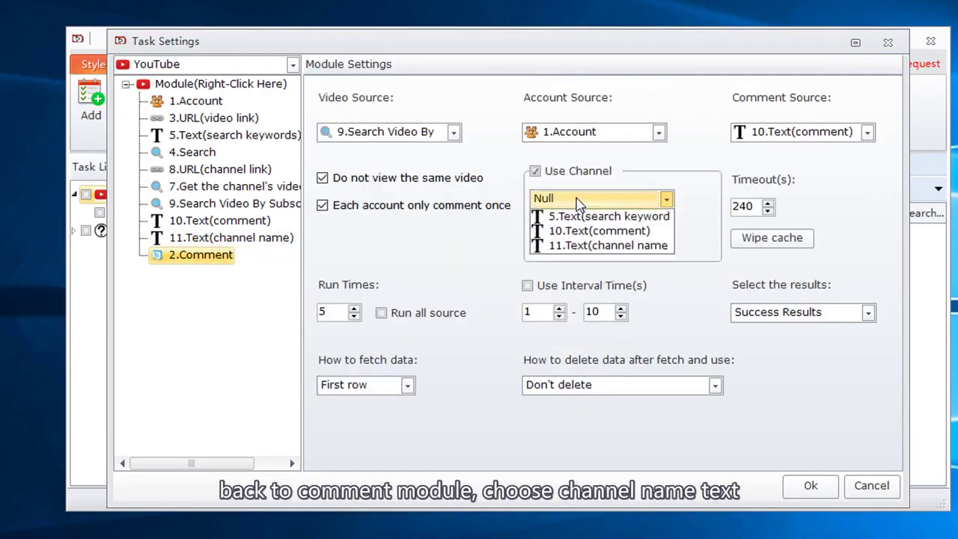
pyautogui.click(567, 259)
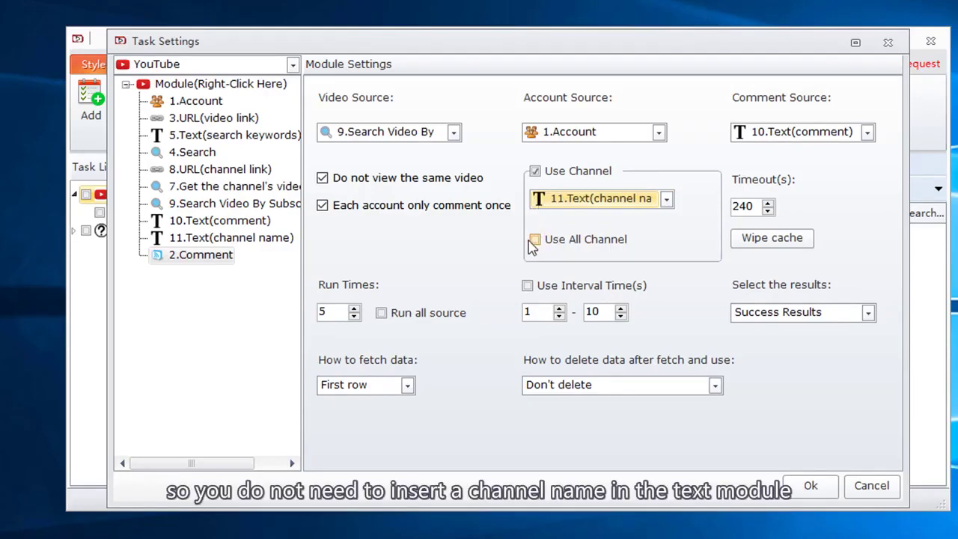
# Step: Untick Use All Channel, loop through every source, and set the interval to 1–100 seconds
pyautogui.click(535, 239)
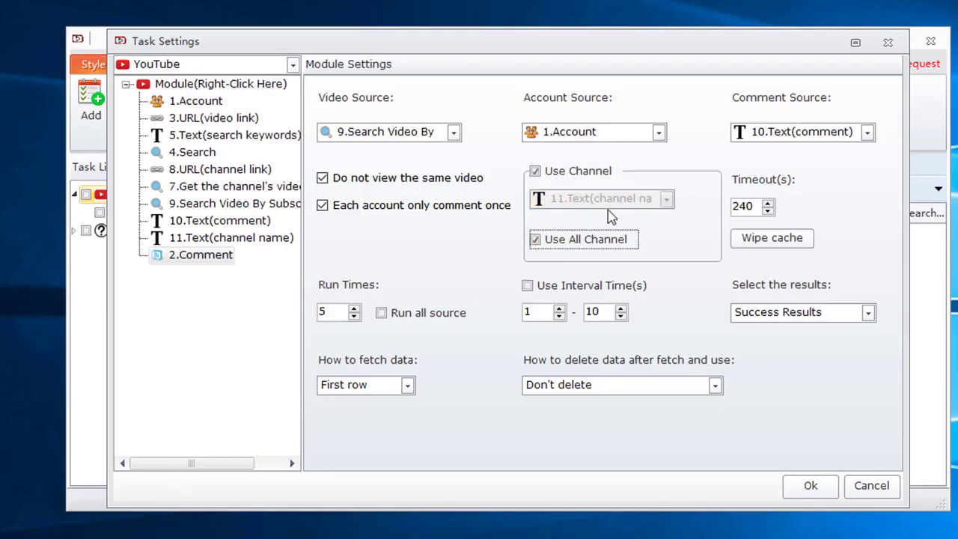
pyautogui.click(382, 314)
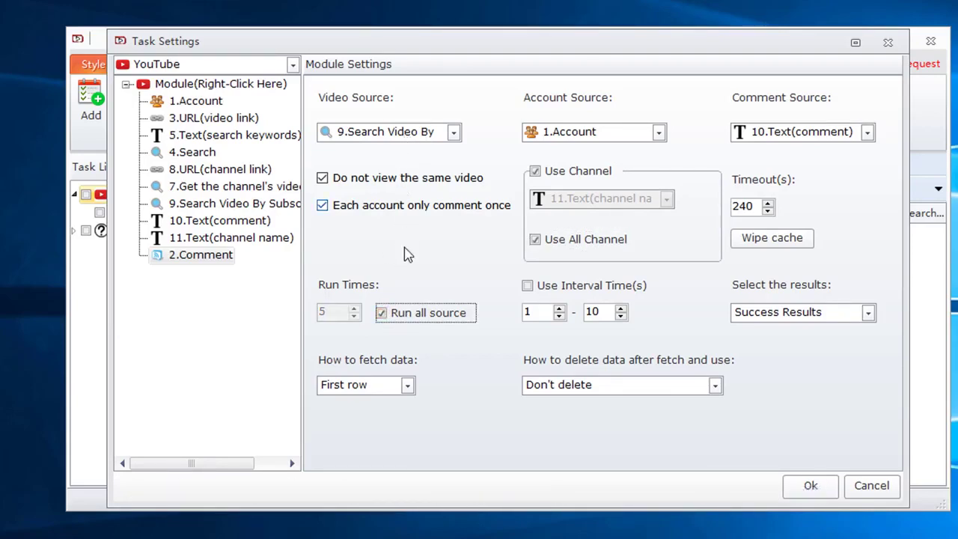
pyautogui.click(528, 287)
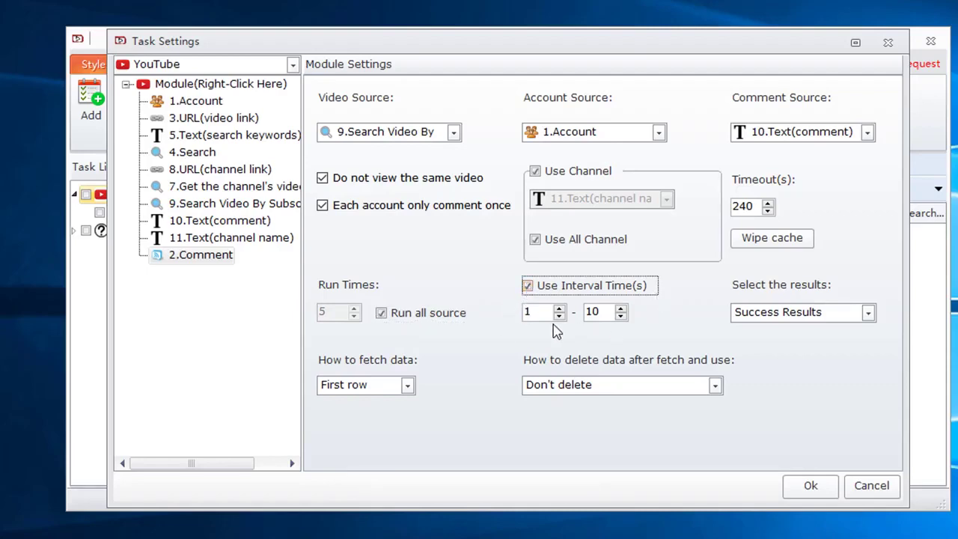
pyautogui.click(604, 313)
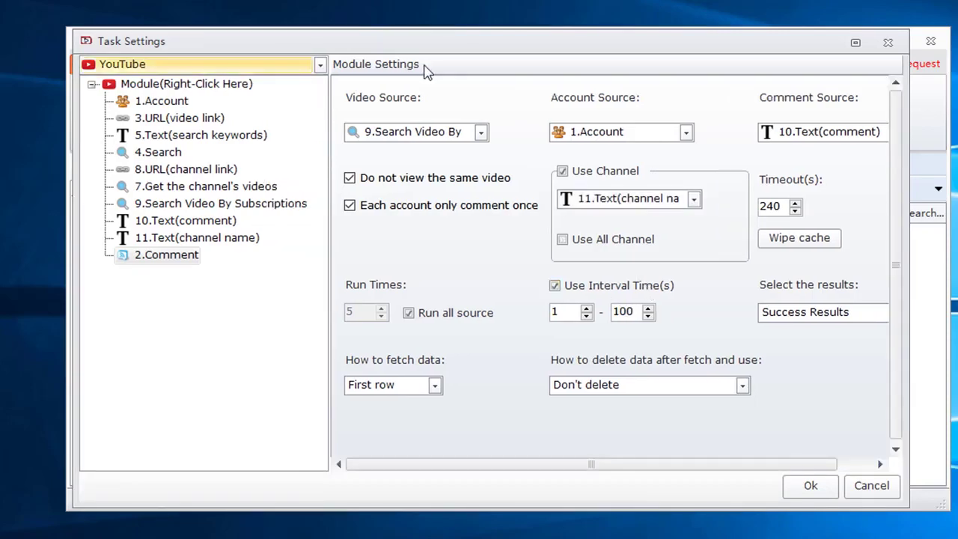
pyautogui.click(181, 256)
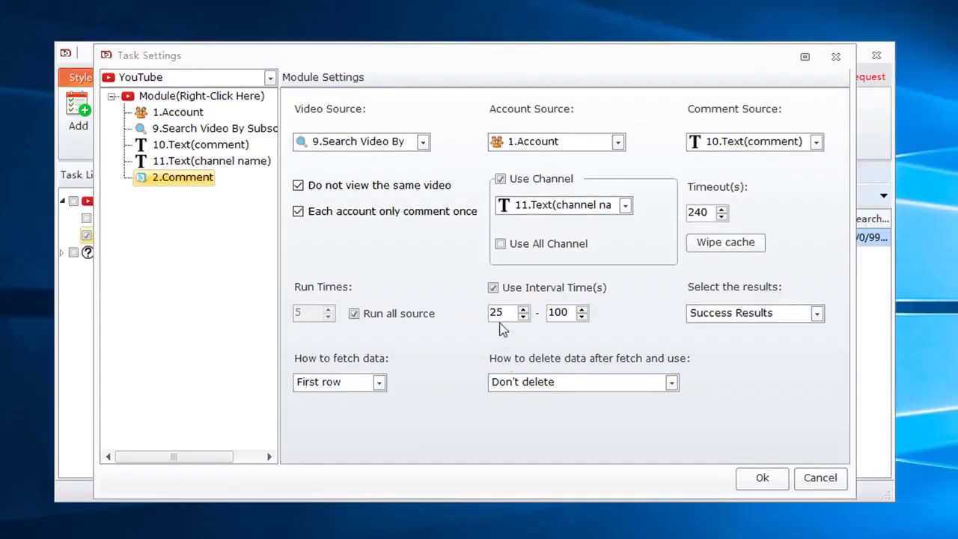
# Step: Set the Comment module's Use Interval Time(s) to 1 and 5 seconds
pyautogui.doubleClick(579, 304)
pyautogui.write('1')
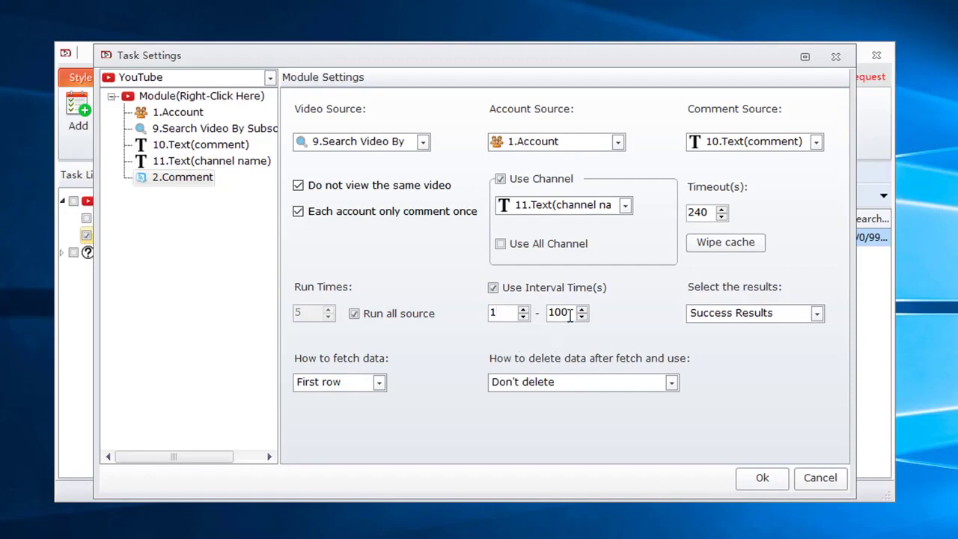
pyautogui.press('Tab')
pyautogui.write('5')
pyautogui.click(196, 181)
# Step: Insert a Save Results module after 2.Comment that saves the Comment module's results
pyautogui.rightClick(212, 183)
pyautogui.moveTo(247, 193)
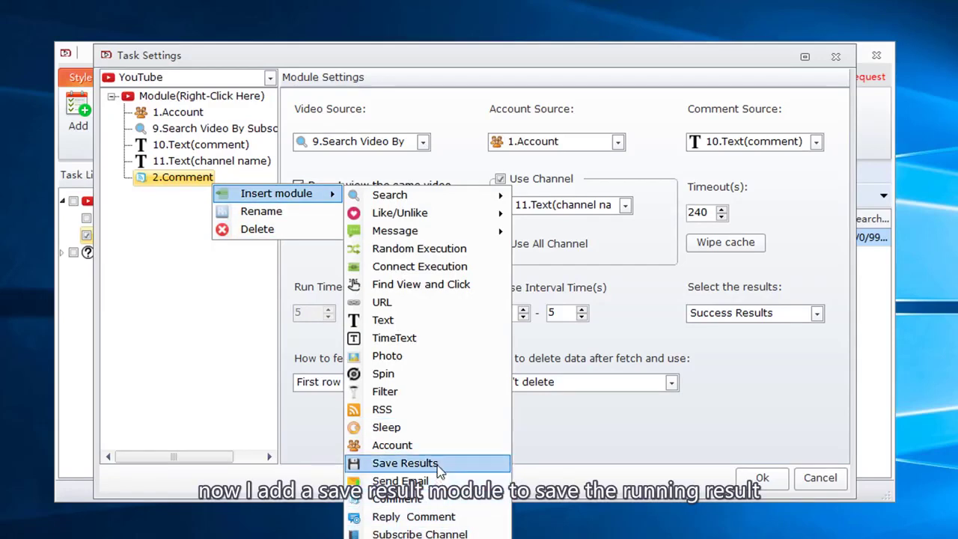
pyautogui.click(400, 463)
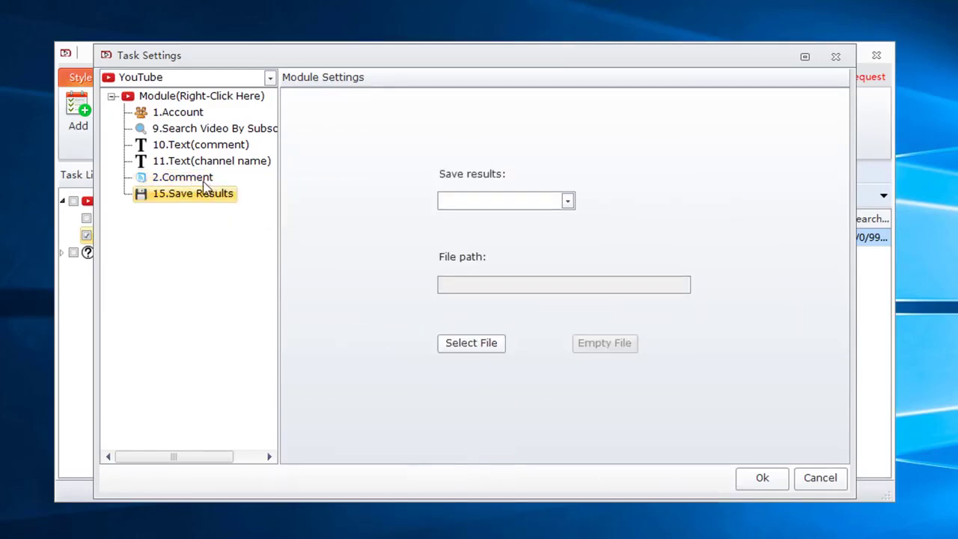
pyautogui.click(520, 205)
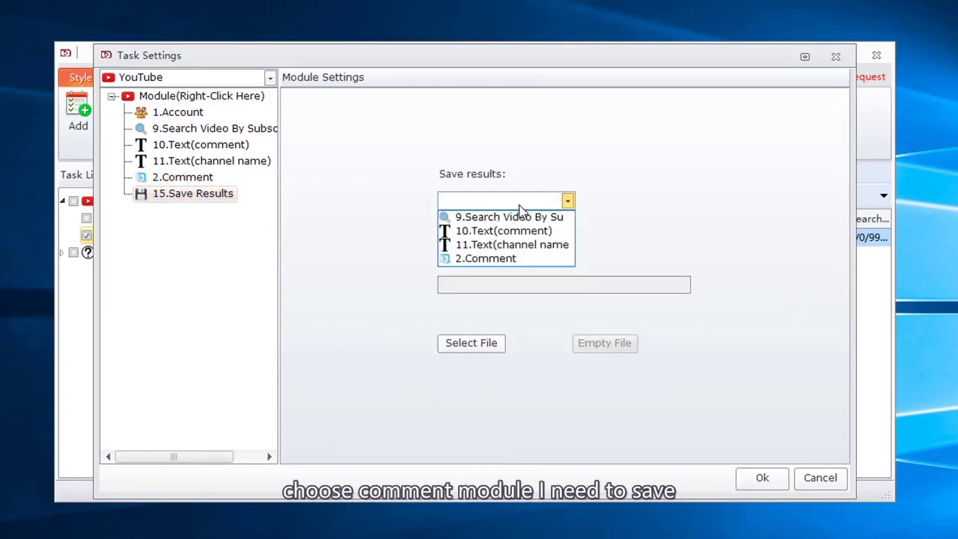
pyautogui.click(506, 261)
pyautogui.click(186, 178)
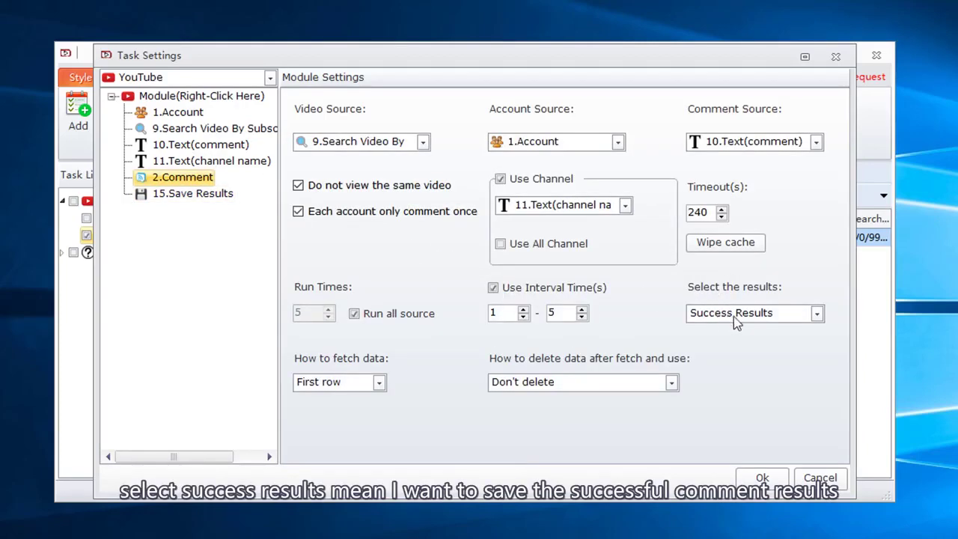
pyautogui.click(175, 194)
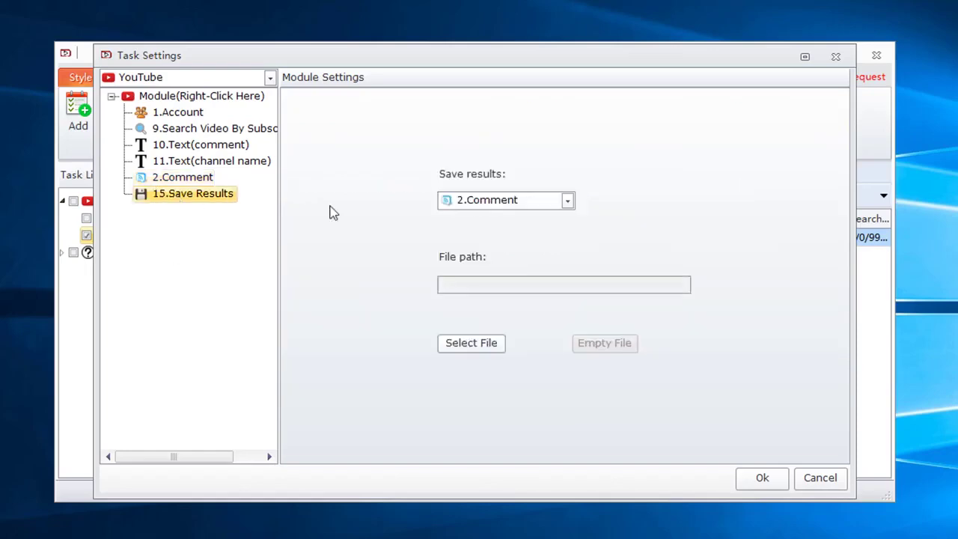
# Step: Choose save results.txt as the output file and close the task settings with Ok
pyautogui.click(489, 345)
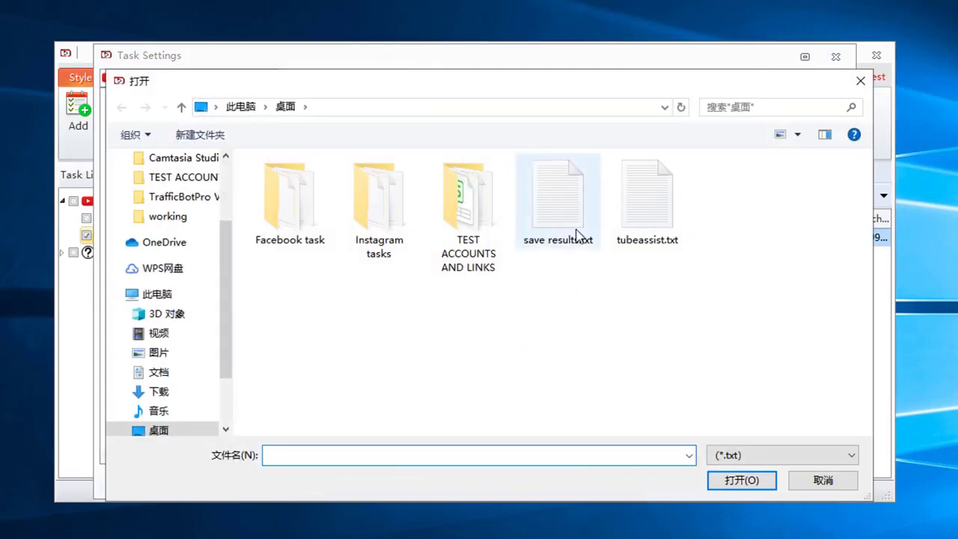
pyautogui.click(571, 221)
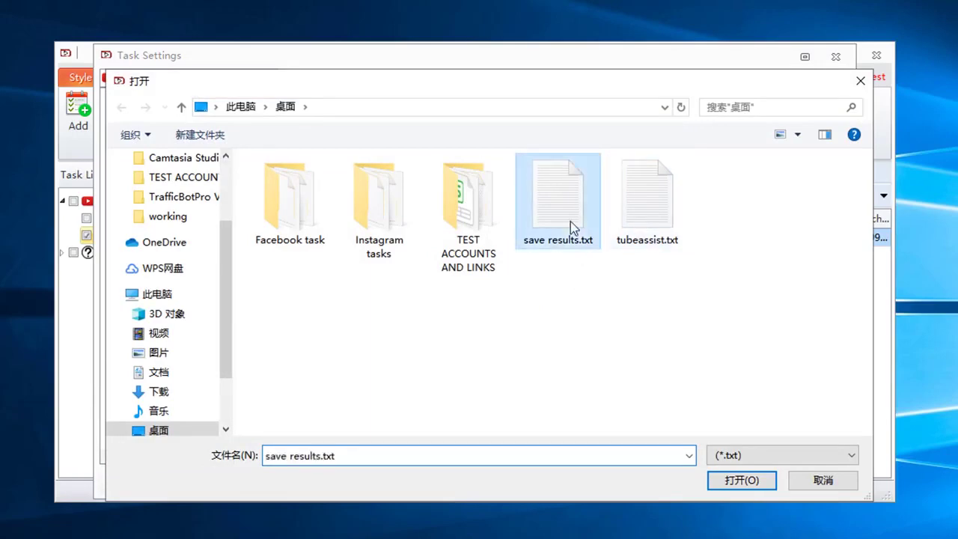
pyautogui.click(731, 483)
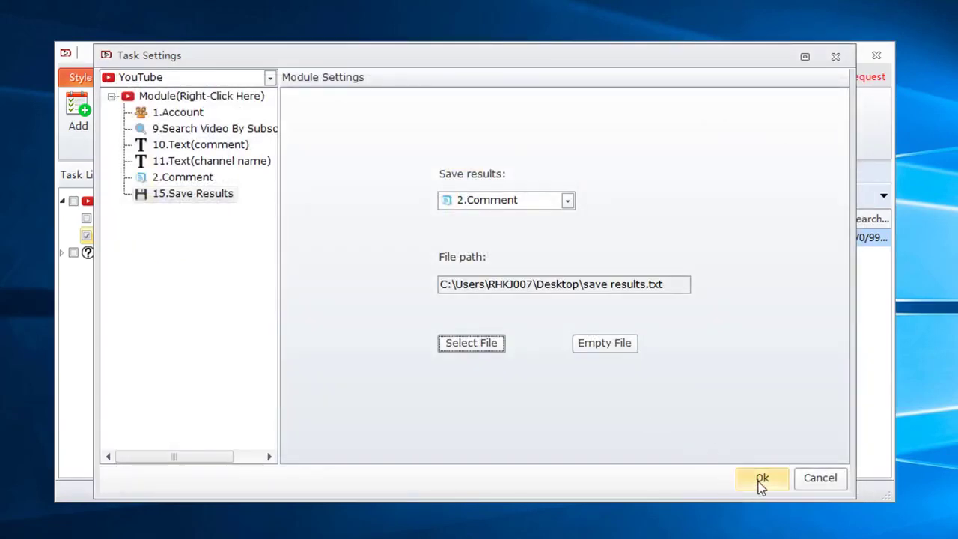
pyautogui.click(761, 483)
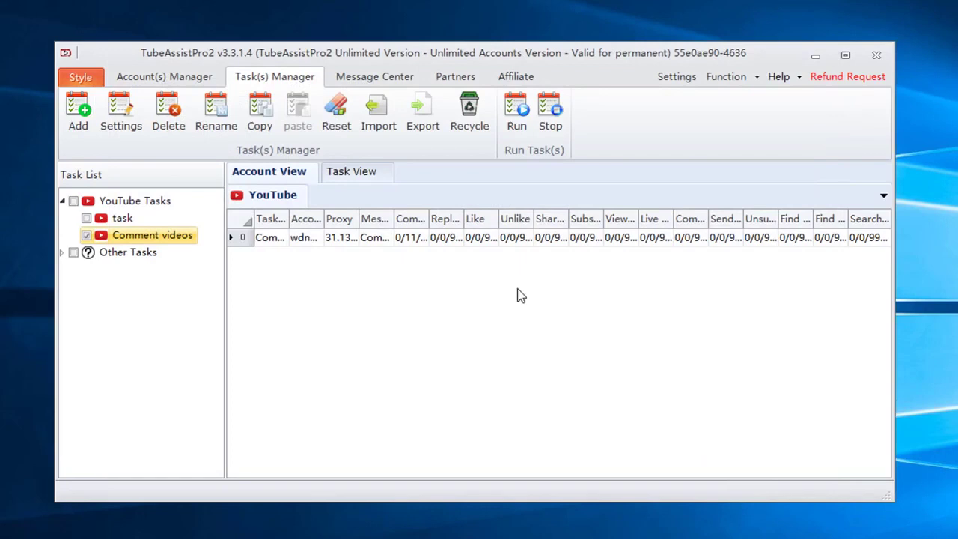
# Step: Discard the scheduling options and run the Comment videos task once with Run now
pyautogui.click(520, 124)
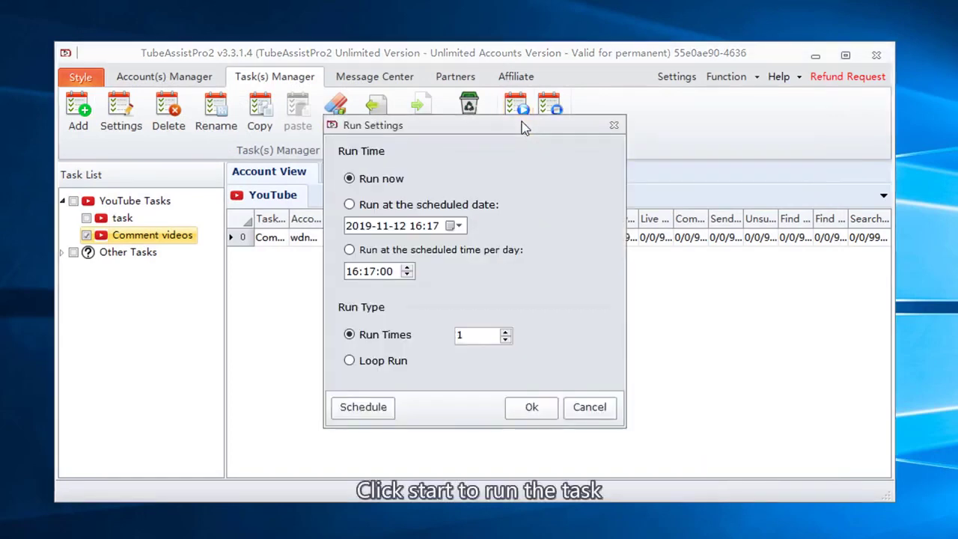
pyautogui.click(421, 206)
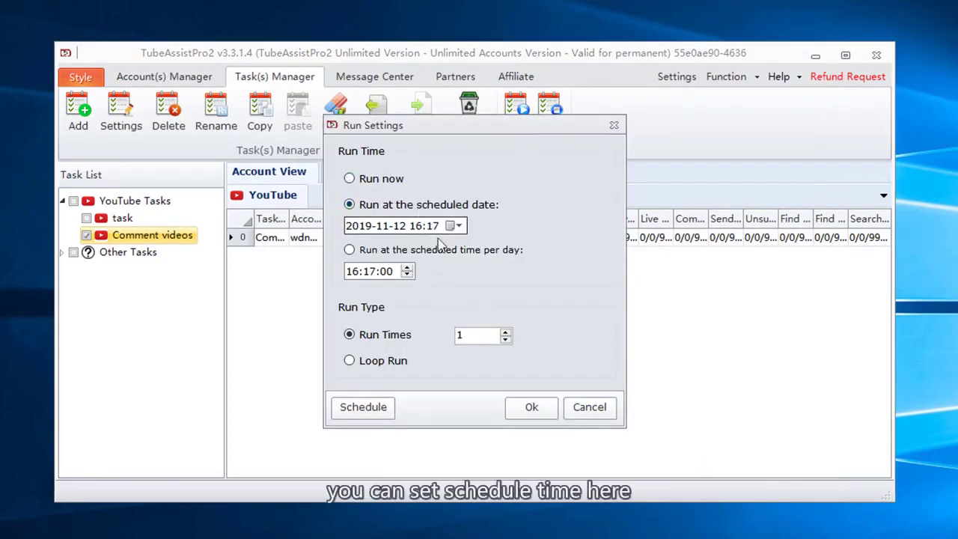
pyautogui.click(379, 416)
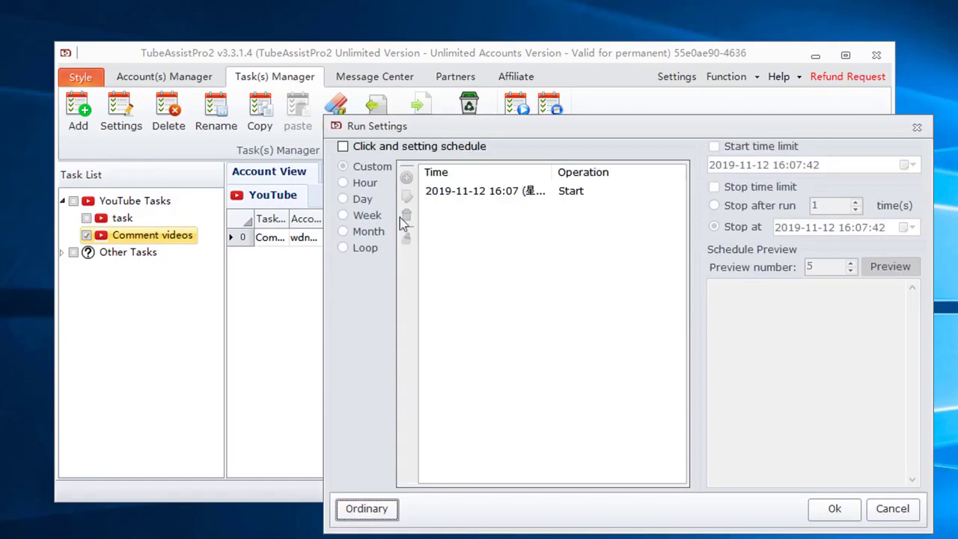
pyautogui.click(360, 147)
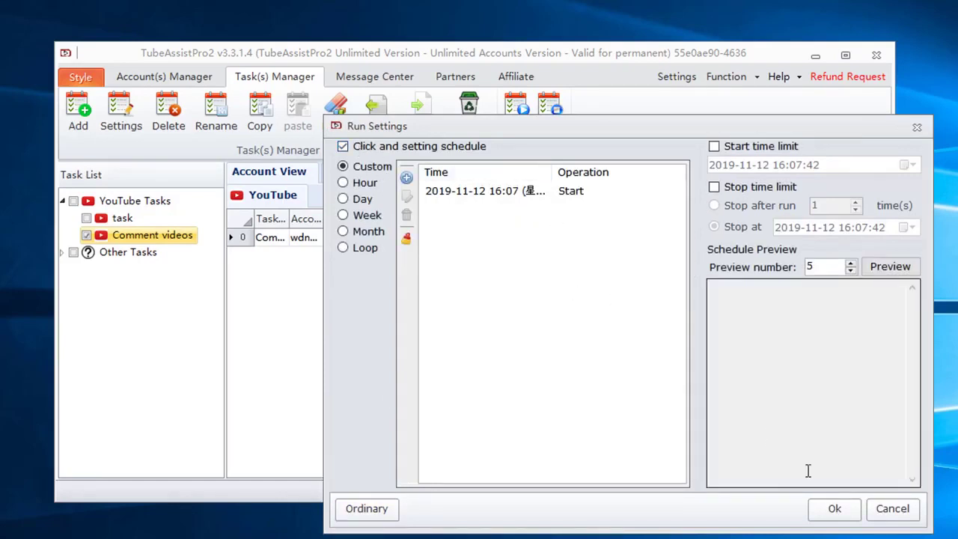
pyautogui.click(896, 510)
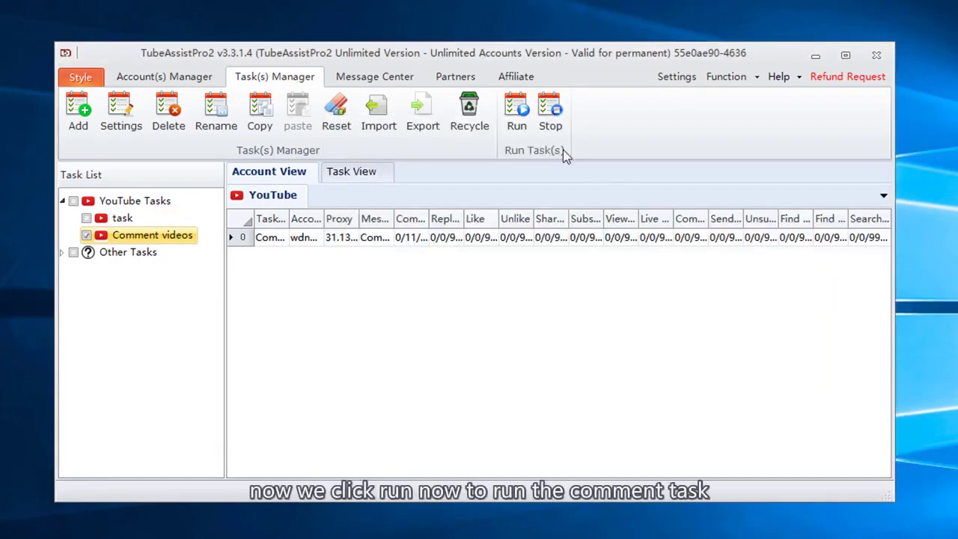
pyautogui.click(515, 113)
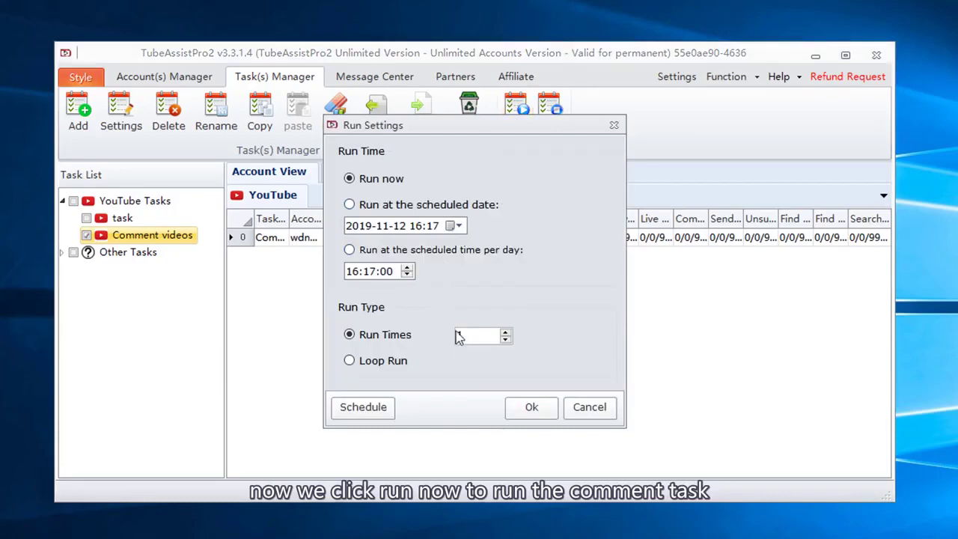
pyautogui.click(545, 422)
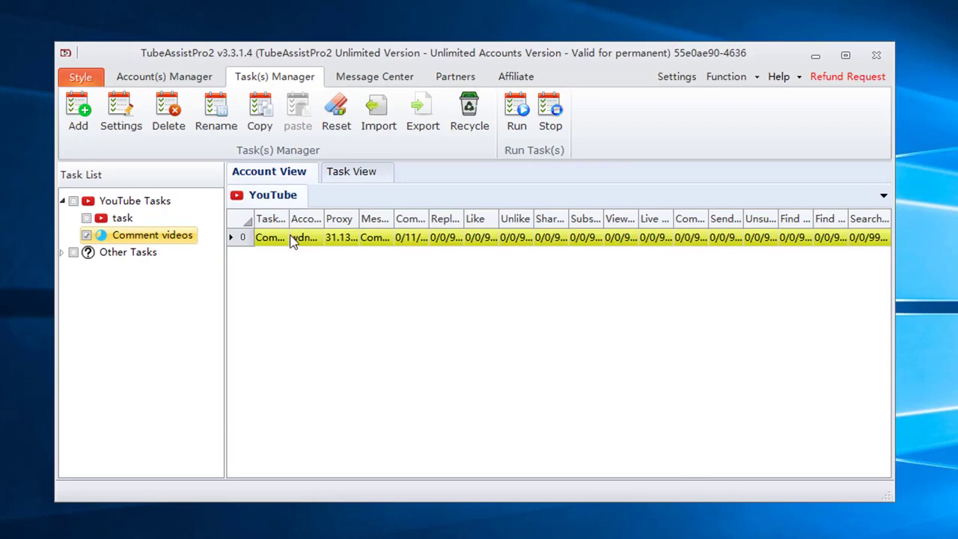
# Step: Watch per-module progress in Task View, toggling the Task Unit details log and checking the automation browser
pyautogui.click(349, 174)
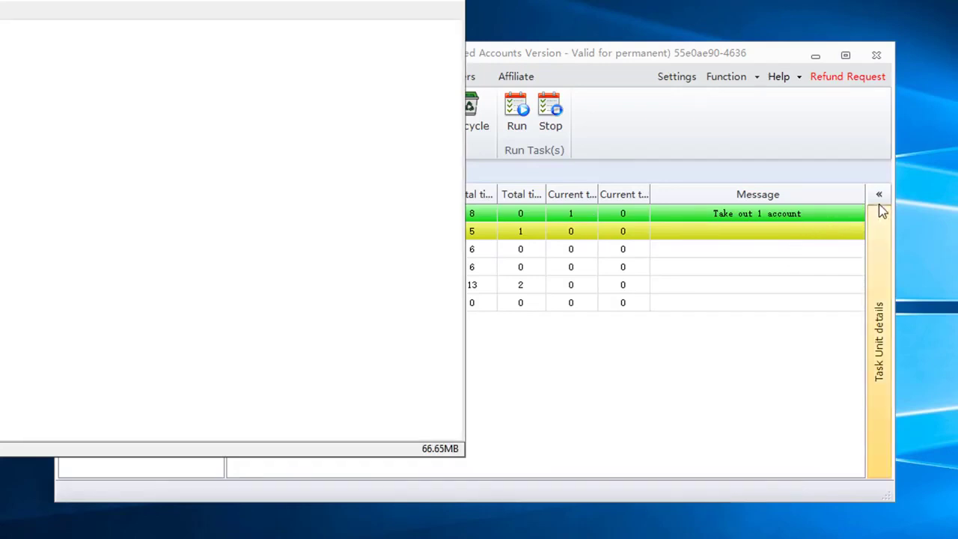
pyautogui.click(879, 194)
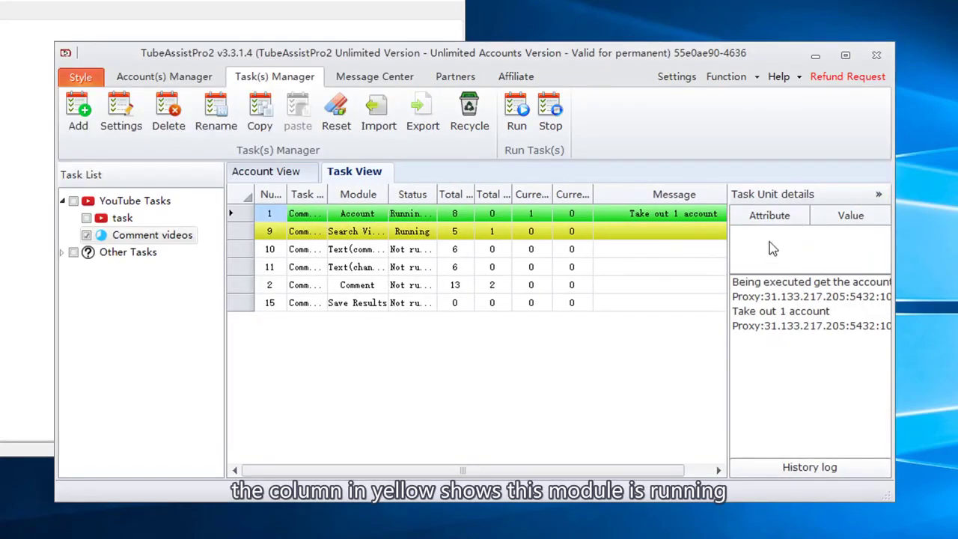
pyautogui.click(878, 195)
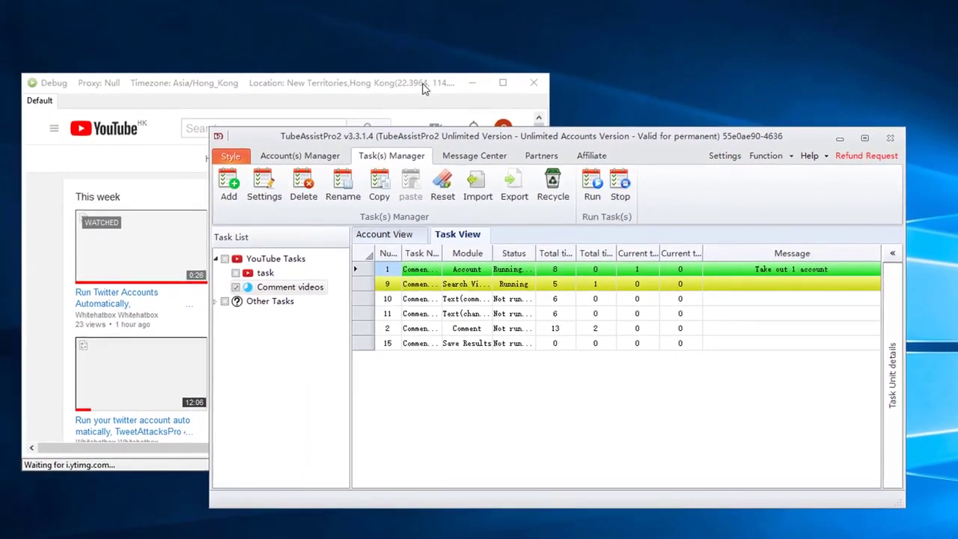
pyautogui.click(424, 88)
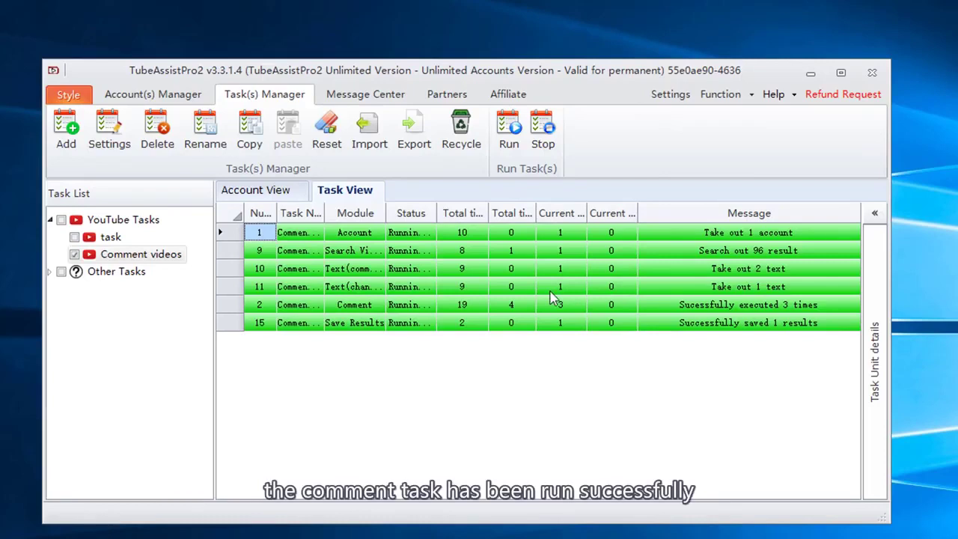
# Step: Show the Comment videos task's per-account record in the maximized Account View
pyautogui.click(293, 193)
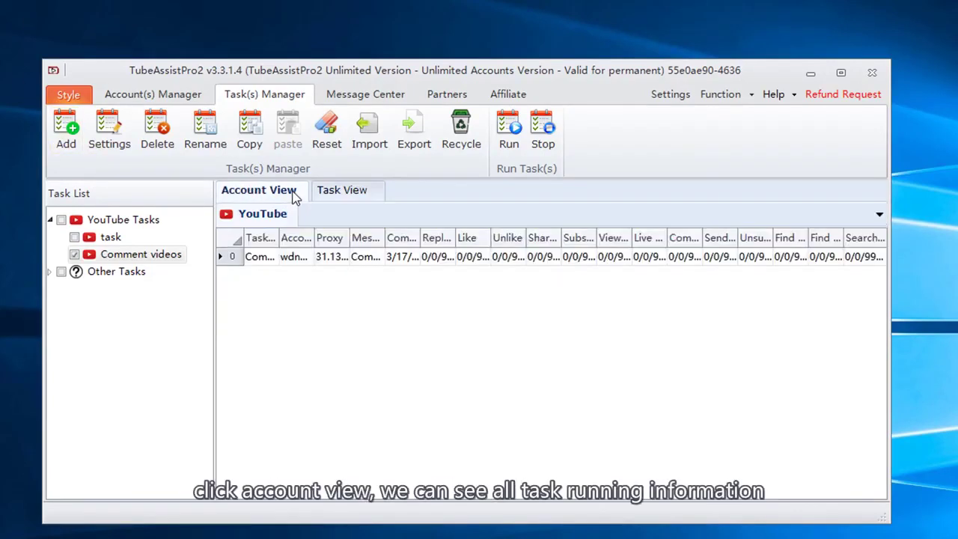
pyautogui.click(841, 73)
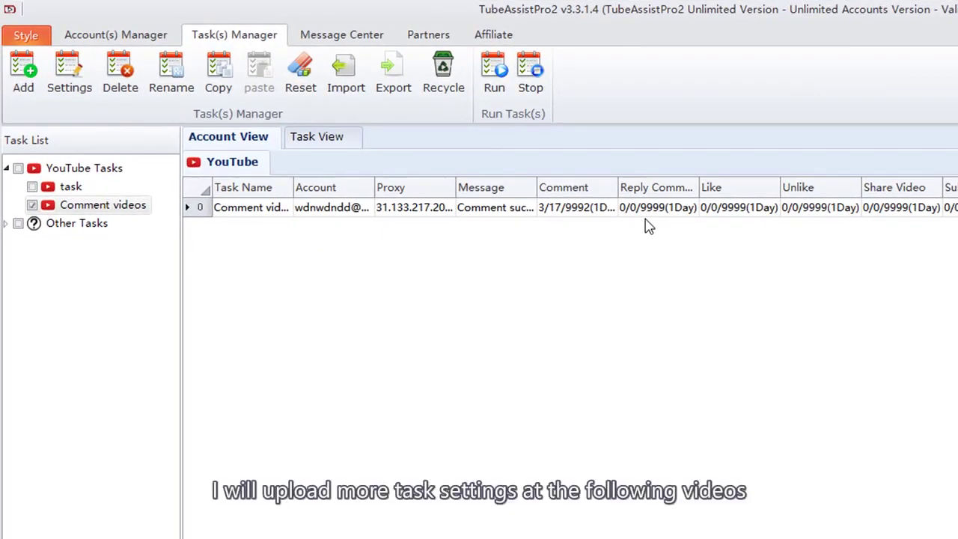
pyautogui.click(479, 208)
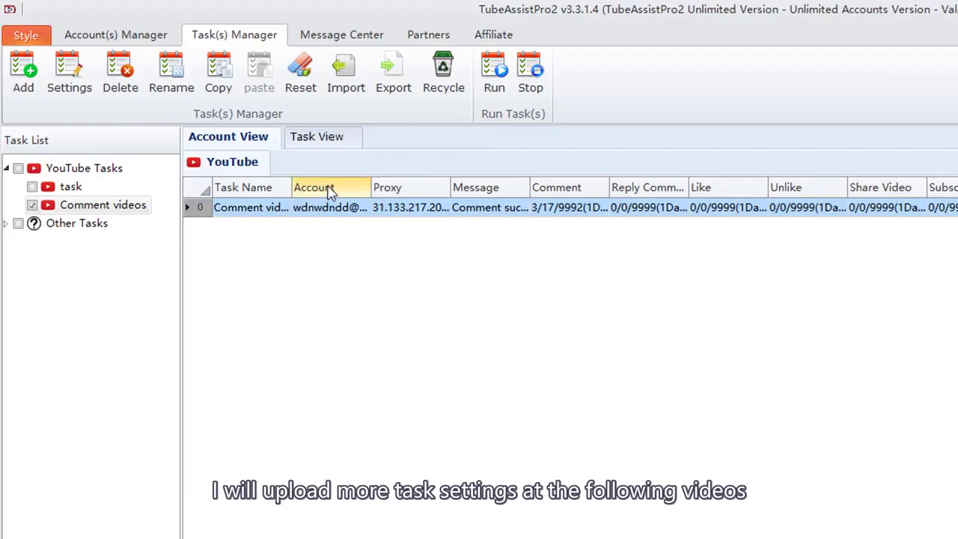